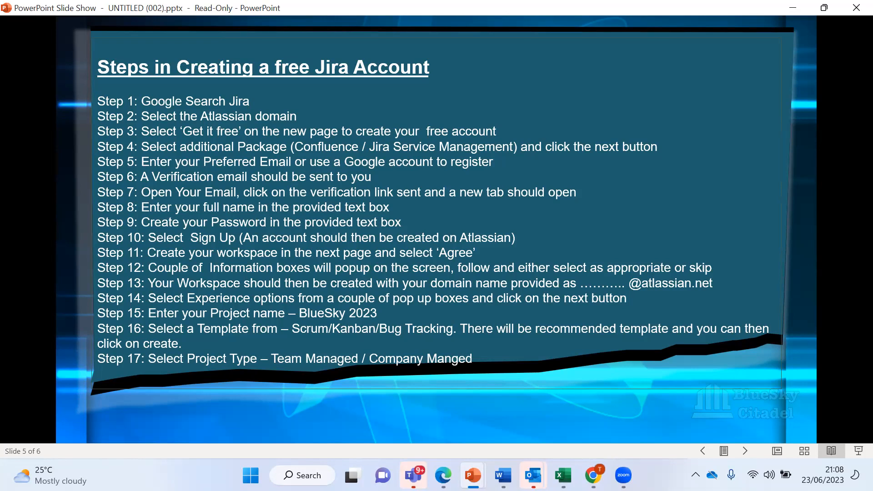
# Advance the slide show to the final THANKS / QUESTIONS??? slide and bring up its options menu
pyautogui.press('Right')
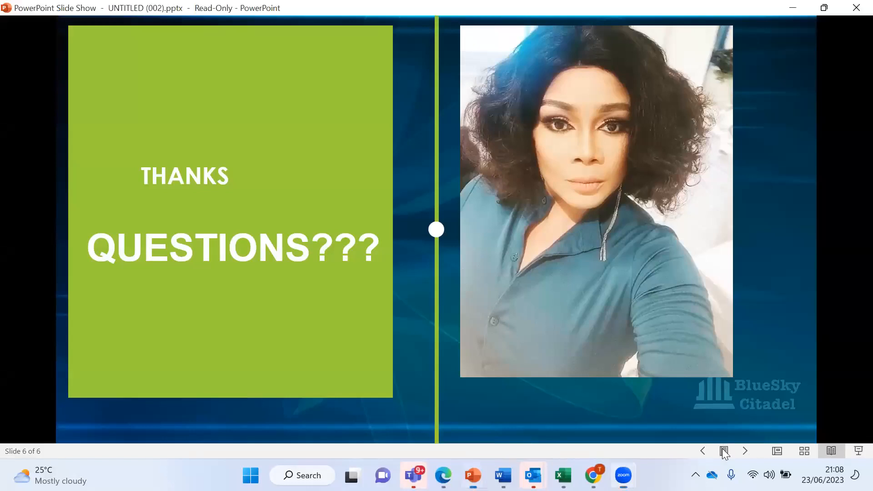
pyautogui.click(723, 451)
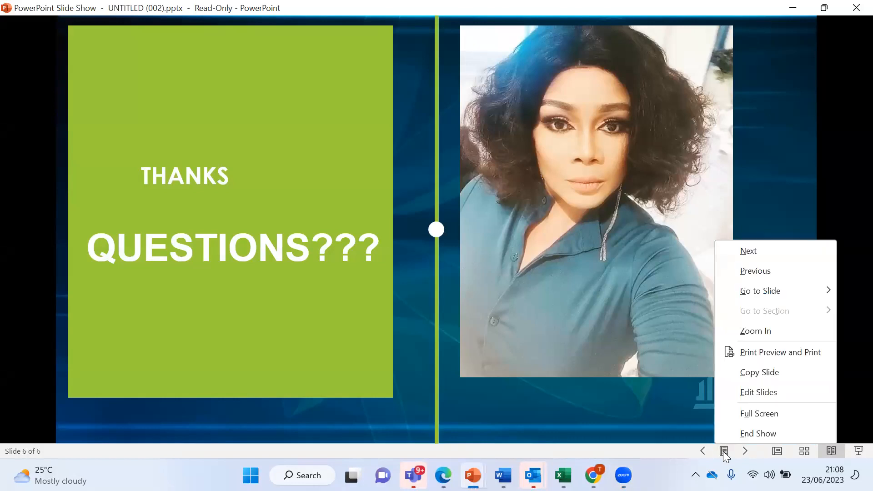
# End the slide show and switch to Chrome's Jira backlog for the Littledrops Teens LT board
pyautogui.click(755, 432)
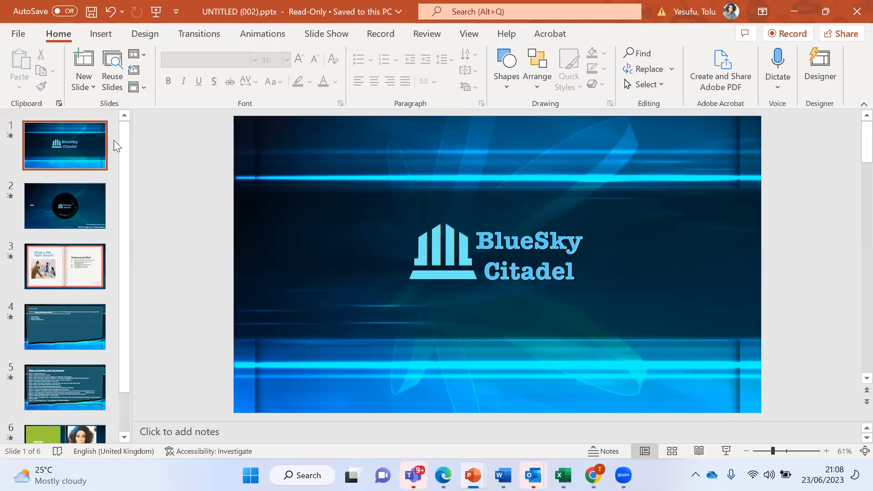
pyautogui.hotkey('alt', 'Tab')
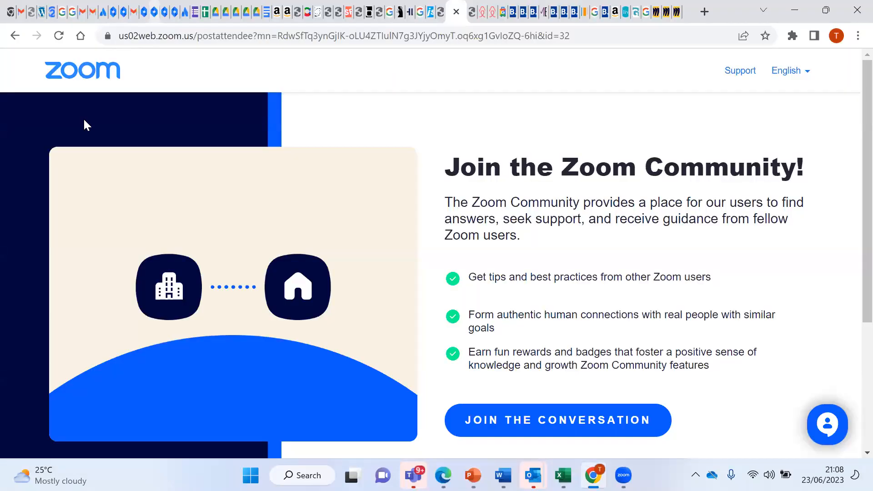
pyautogui.click(169, 12)
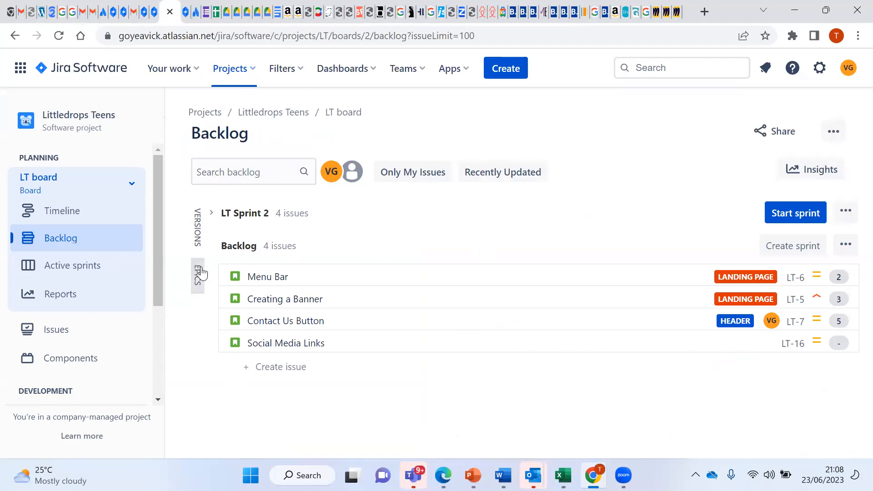
# Show the project's epics list (Landing Page, Header, Security, Footer, Shopping Cart, Registration), then hide it
pyautogui.click(201, 270)
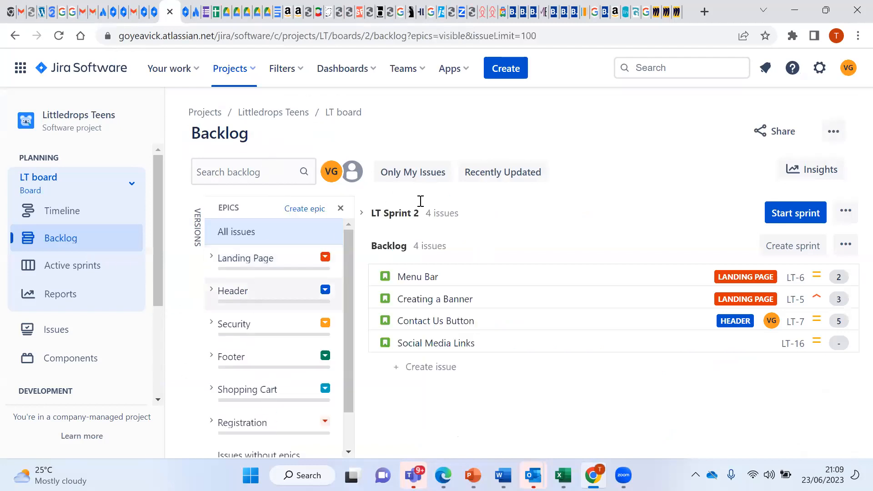
pyautogui.click(341, 208)
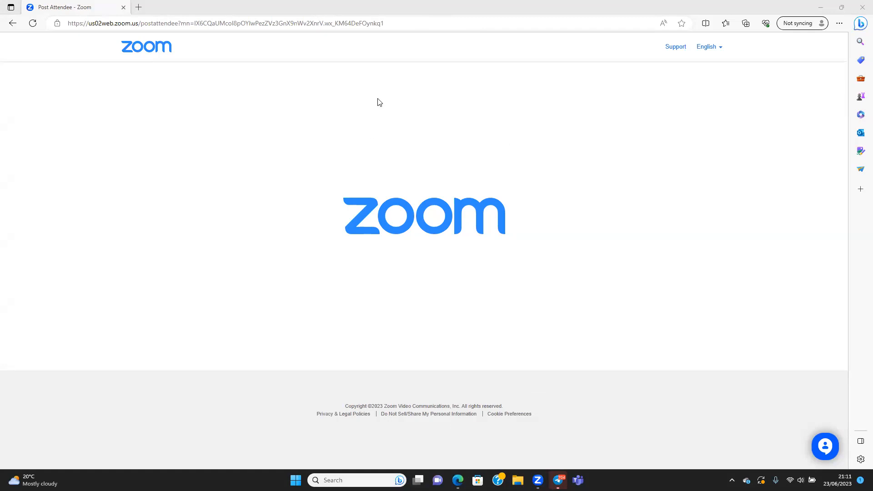
# Search Bing for 'google' from the Edge address bar
pyautogui.click(396, 19)
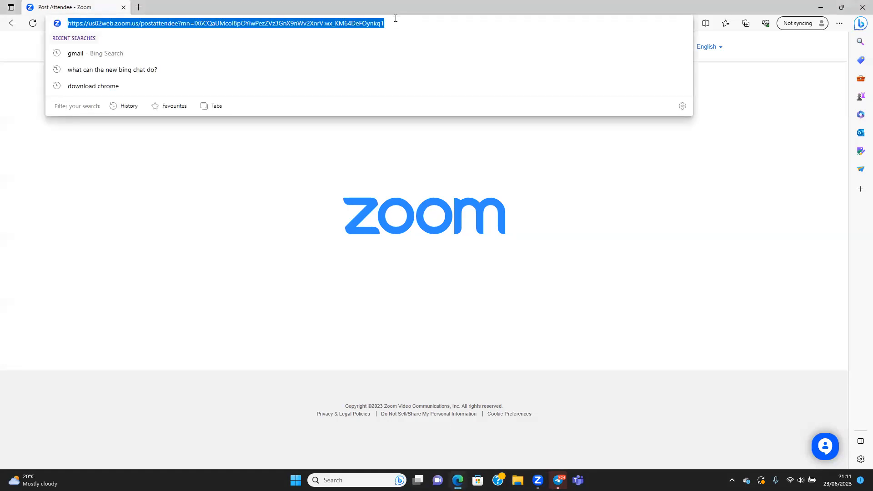
pyautogui.write('goog')
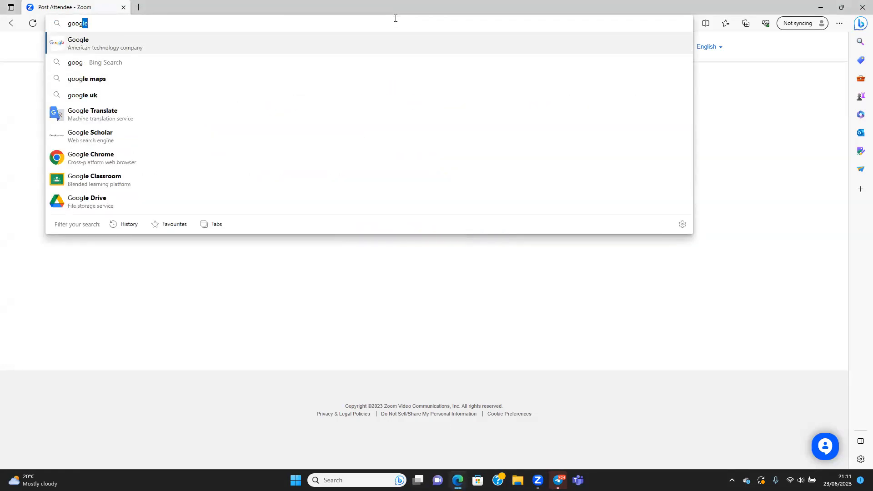
pyautogui.write('le')
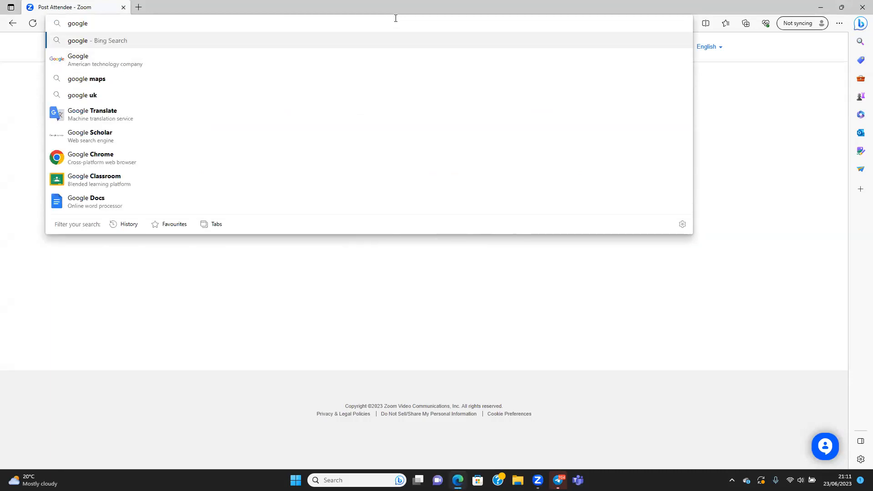
pyautogui.press('Return')
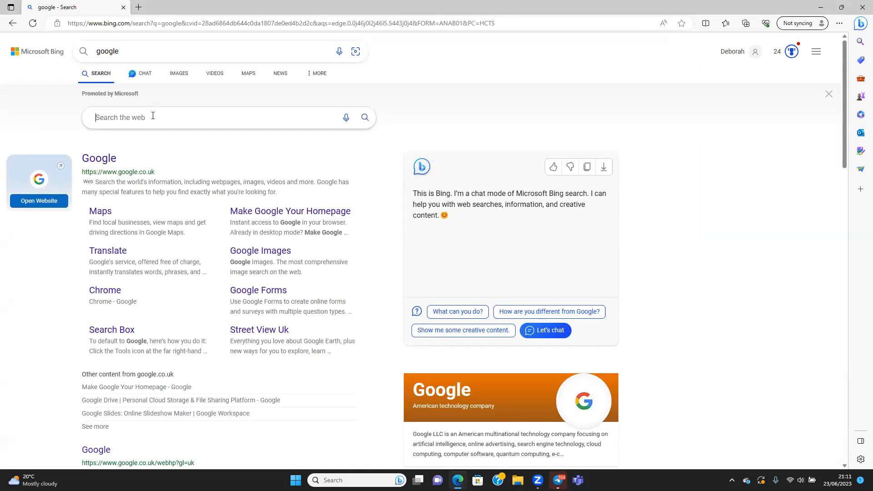
# Search Bing for 'jira' and look through the results led by the Jira product card
pyautogui.write('jira')
pyautogui.press('Return')
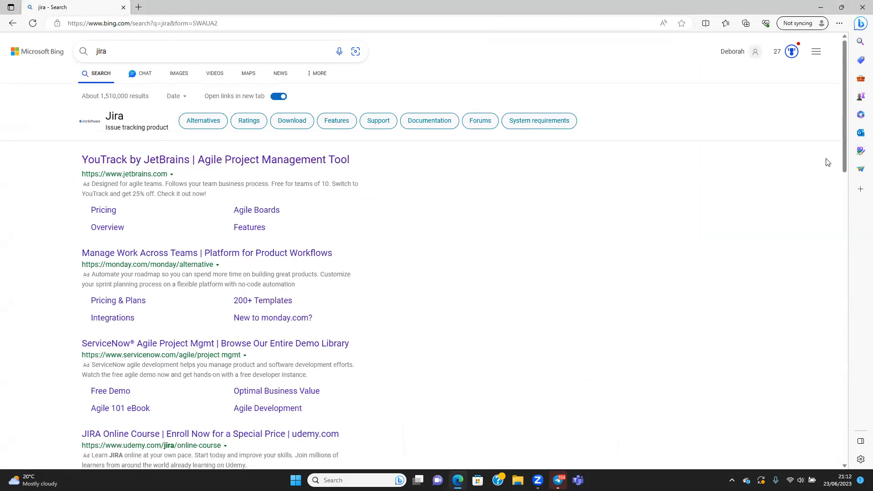
pyautogui.moveTo(847, 157); pyautogui.dragTo(852, 176)
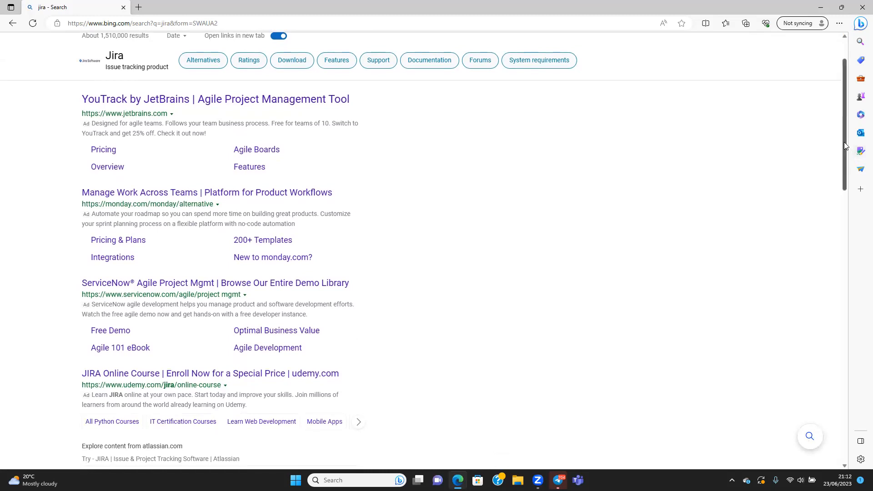
pyautogui.moveTo(844, 142); pyautogui.dragTo(847, 120)
pyautogui.scroll(2, 847, 122)
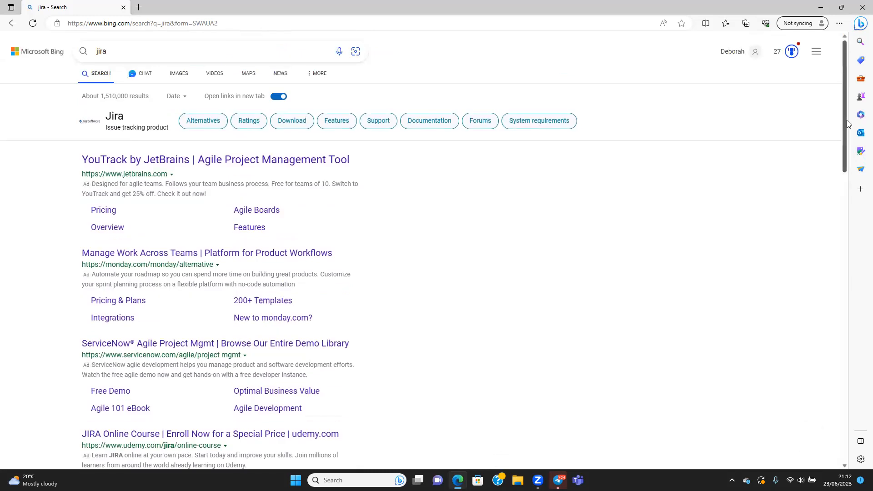
pyautogui.click(122, 24)
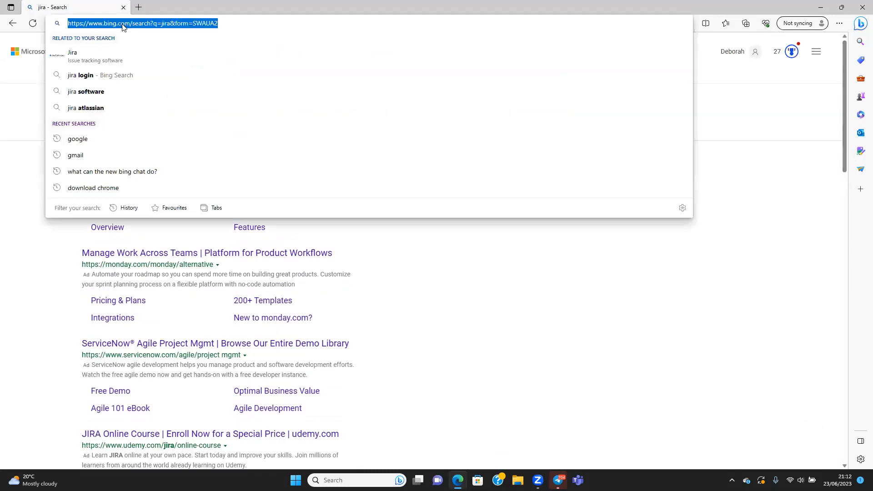
pyautogui.write('ww')
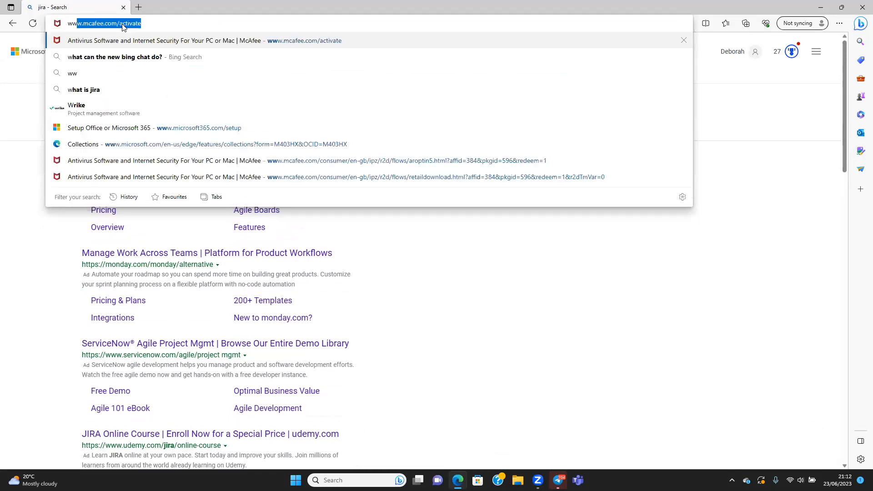
pyautogui.write('w.')
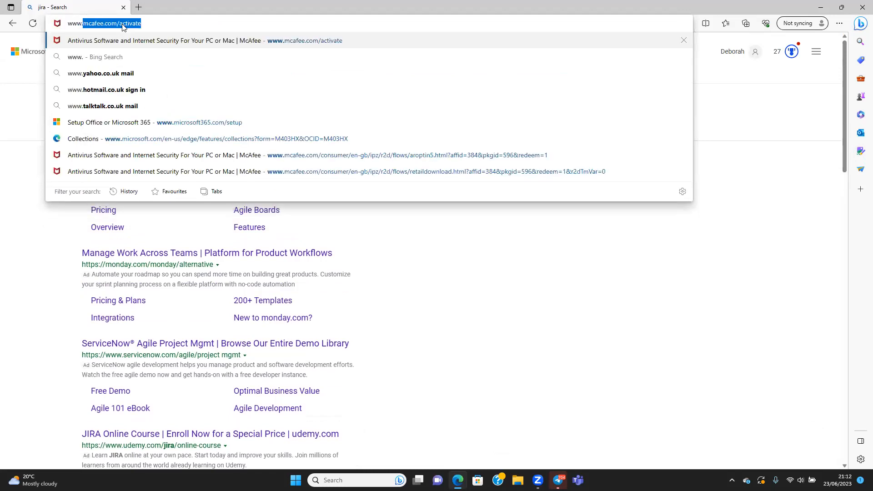
pyautogui.write('j')
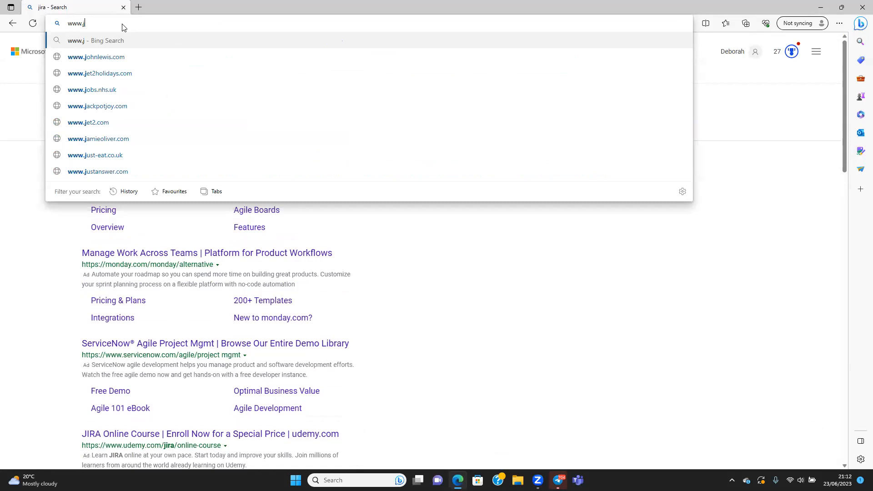
pyautogui.write('ira')
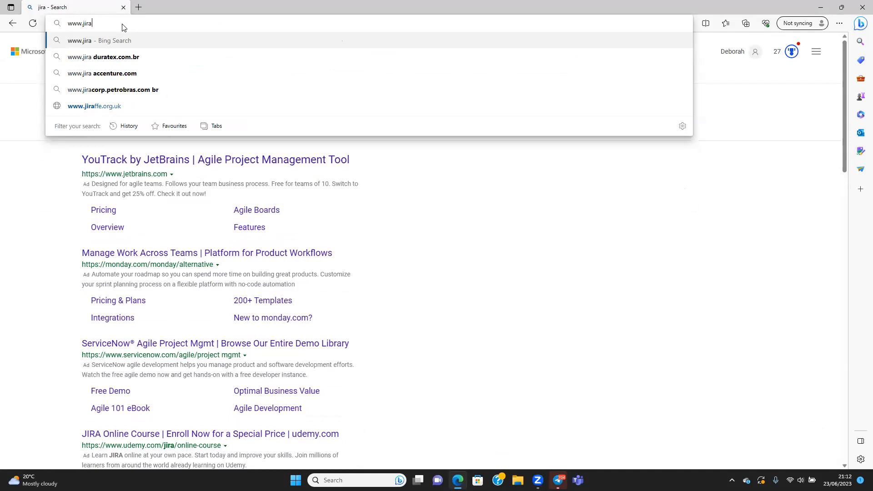
pyautogui.press('Return')
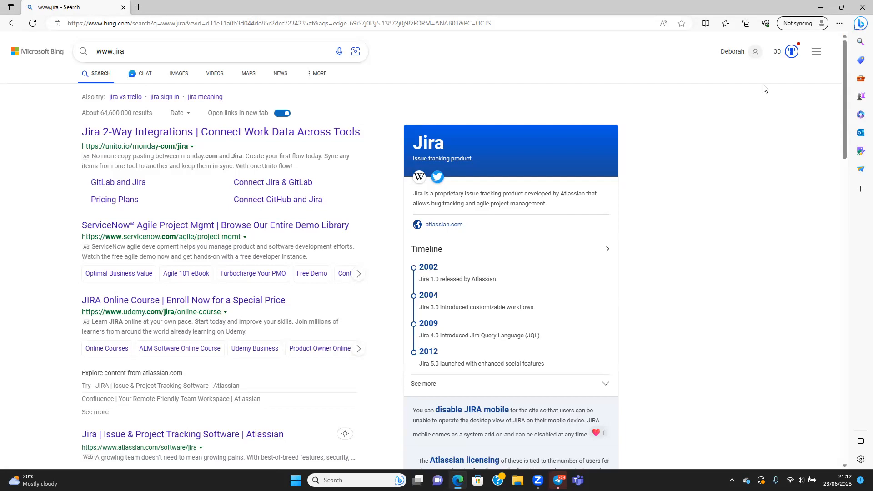
pyautogui.moveTo(845, 114); pyautogui.dragTo(853, 161)
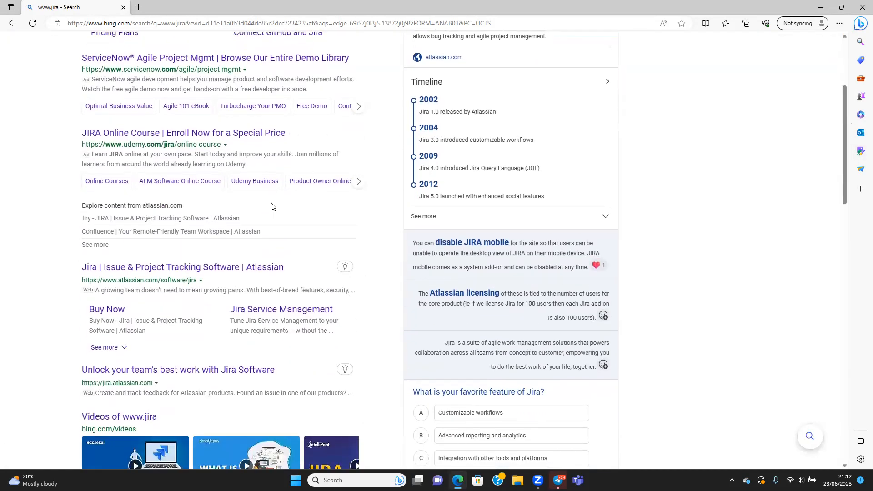
# Sign up for free Jira Software with the saved Gmail address, opting into Atlassian promotional emails
pyautogui.click(228, 272)
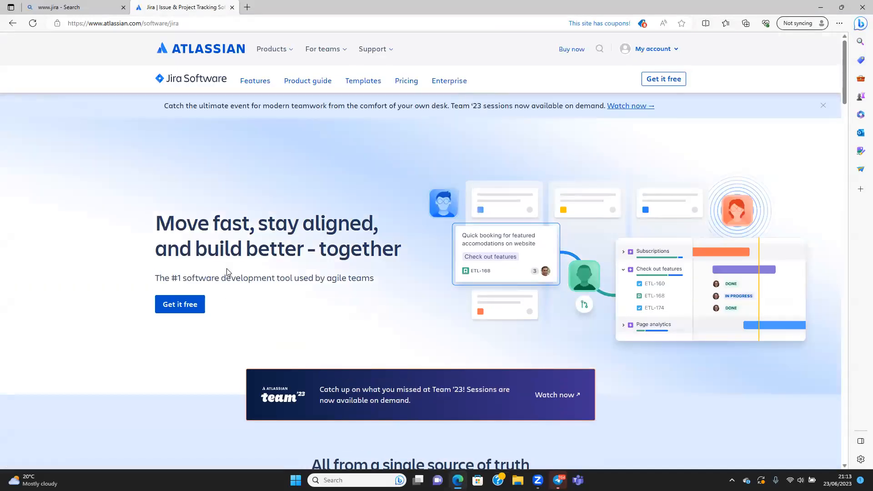
pyautogui.click(182, 309)
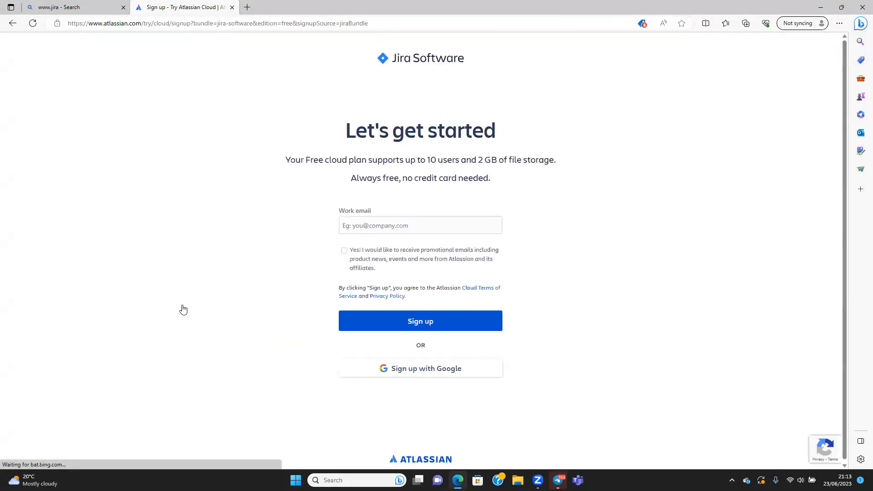
pyautogui.click(366, 225)
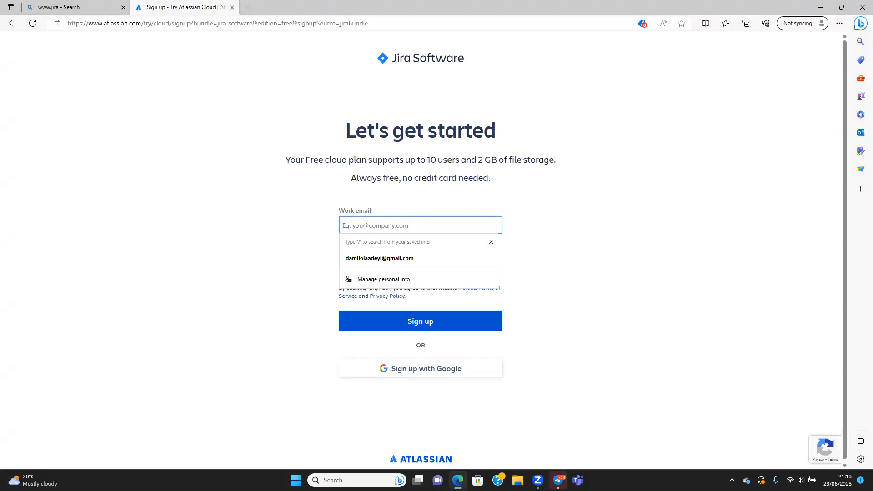
pyautogui.click(381, 258)
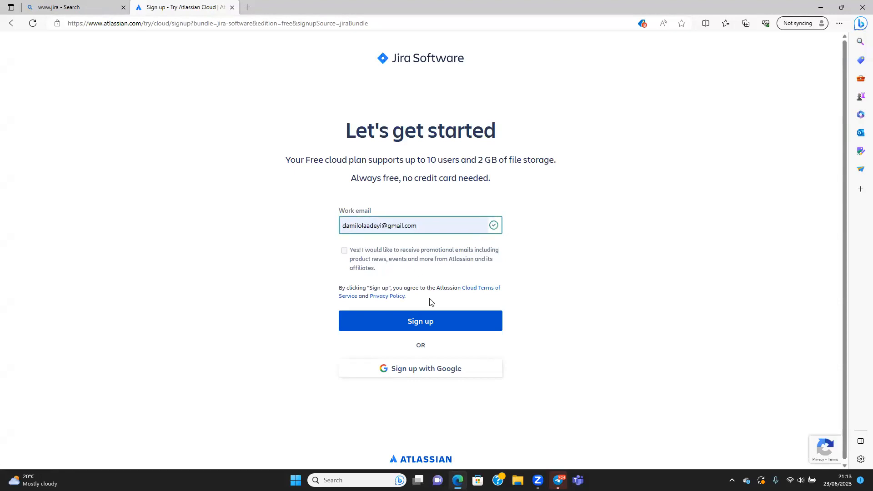
pyautogui.click(344, 254)
pyautogui.click(415, 319)
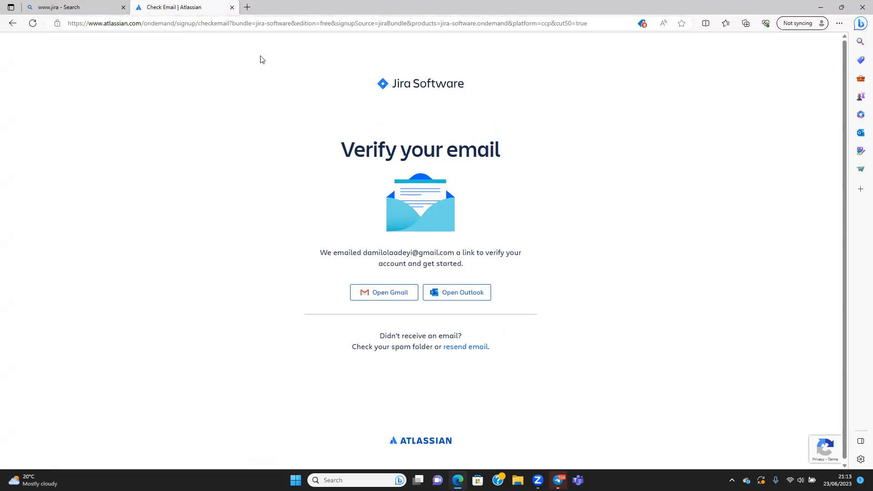
pyautogui.click(842, 23)
pyautogui.click(804, 26)
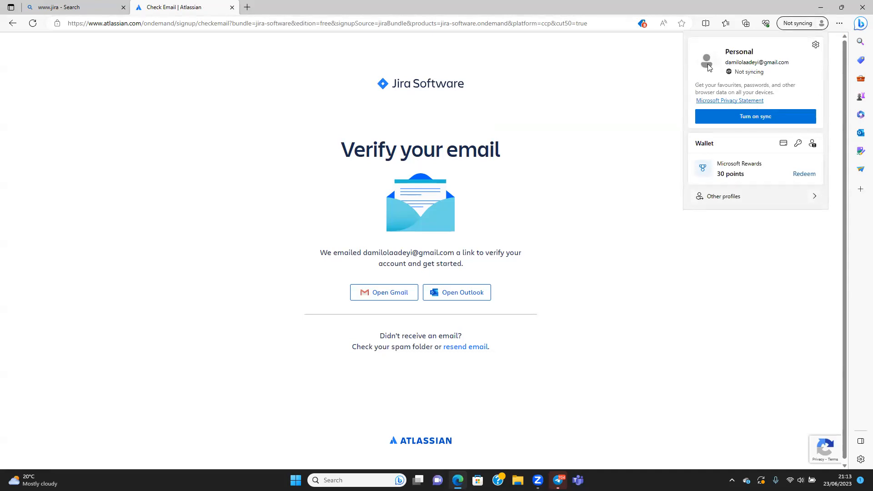
pyautogui.click(667, 167)
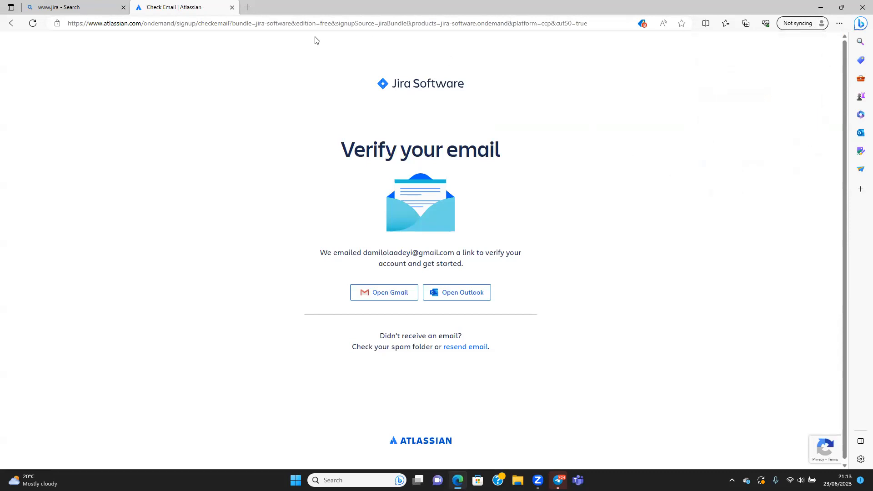
# Go back to the Bing tab and search for 'gmail'
pyautogui.click(56, 11)
pyautogui.scroll(4, 217, 91)
pyautogui.click(197, 56)
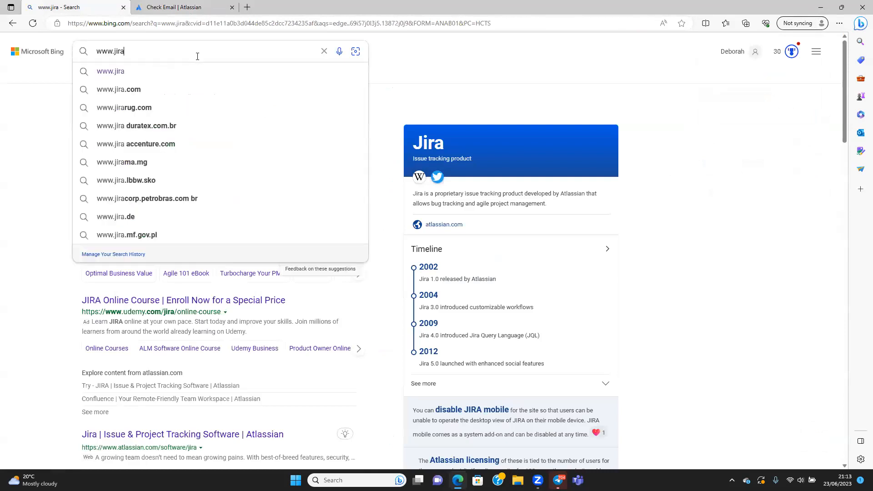
pyautogui.click(322, 52)
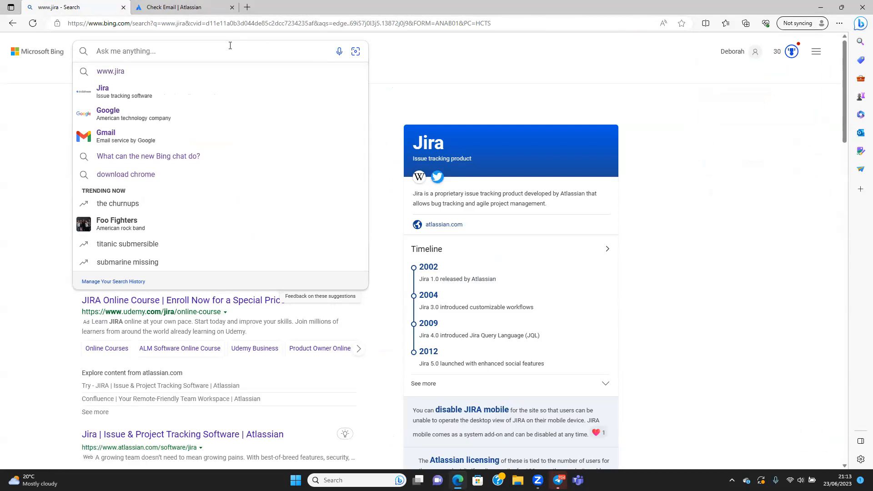
pyautogui.write('gmail')
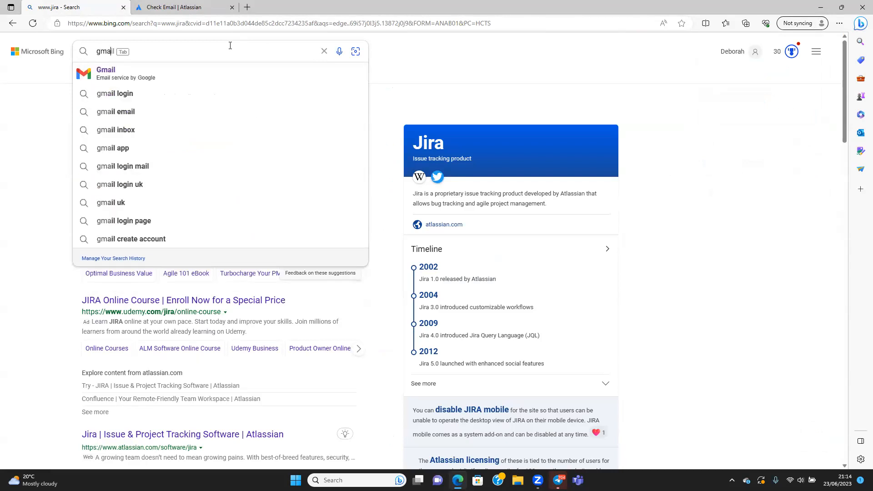
pyautogui.click(122, 81)
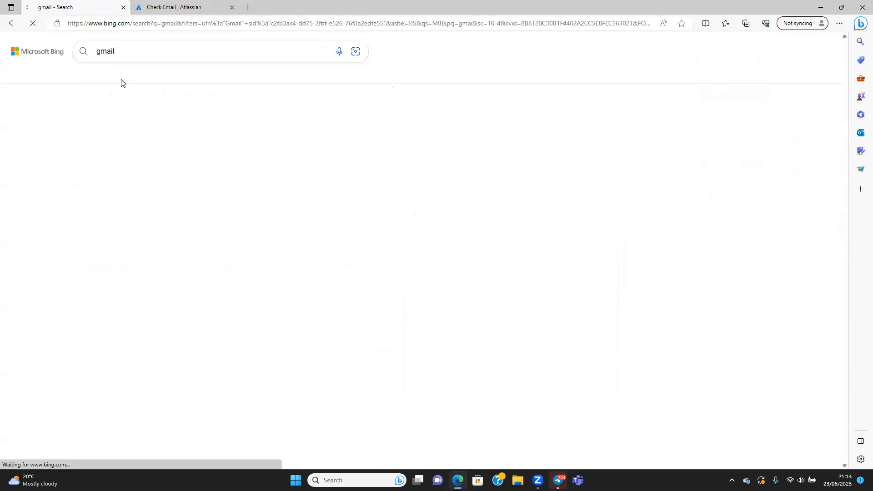
# Open Gmail and follow the verification link in the Atlassian email
pyautogui.click(96, 115)
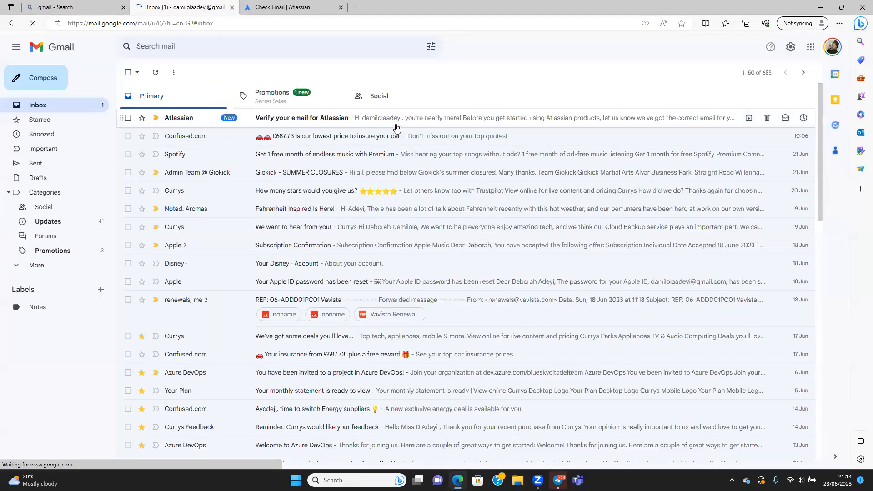
pyautogui.click(396, 120)
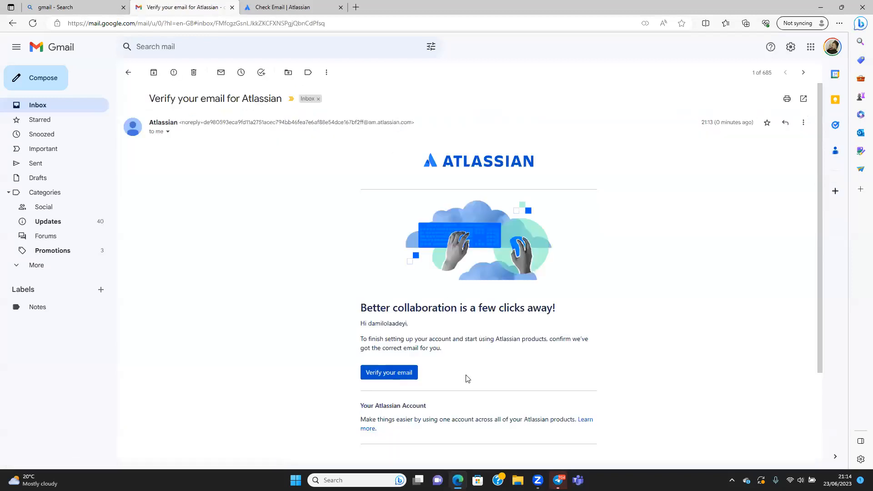
pyautogui.click(403, 374)
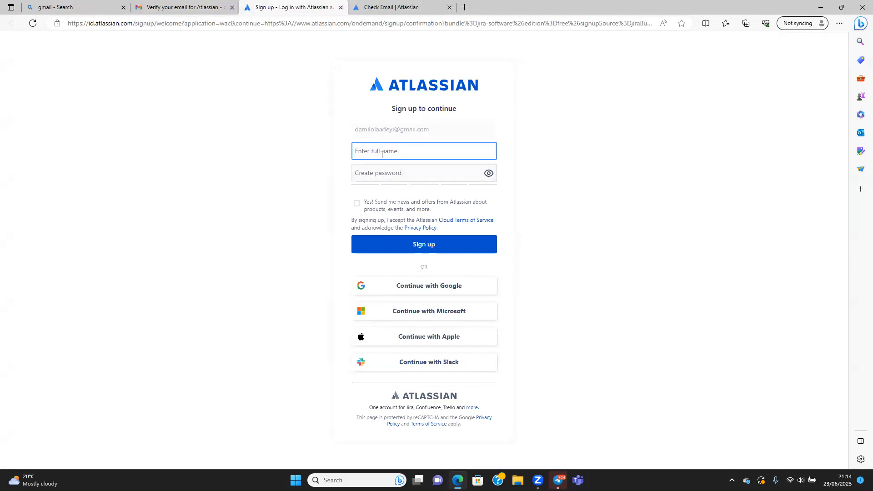
# Enter the account holder's full name in the sign-up form
pyautogui.write('de')
pyautogui.press('BackSpace')
pyautogui.press('BackSpace')
# Create and verify the account password, opt into news and offers, and submit the sign-up
pyautogui.click(388, 175)
pyautogui.write('•••••')
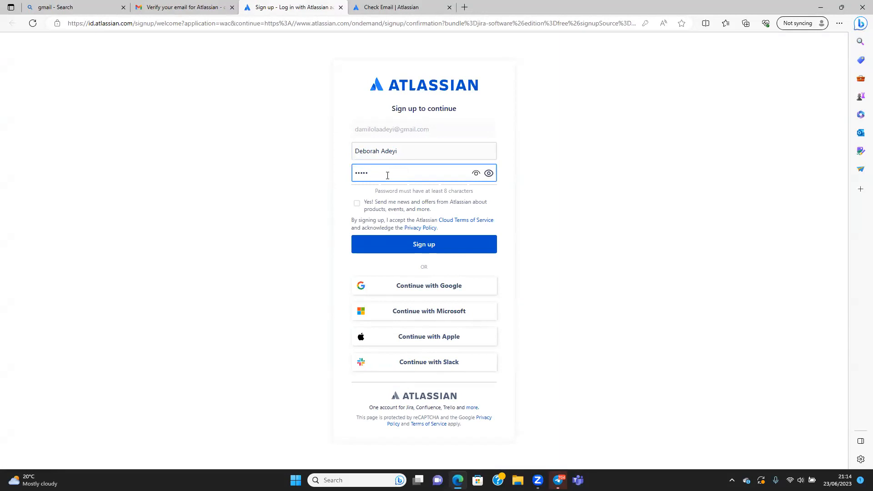
pyautogui.click(476, 175)
pyautogui.click(476, 174)
pyautogui.click(477, 175)
pyautogui.click(475, 175)
pyautogui.press('BackSpace')
pyautogui.press('BackSpace')
pyautogui.press('BackSpace')
pyautogui.press('BackSpace')
pyautogui.click(357, 204)
pyautogui.click(420, 245)
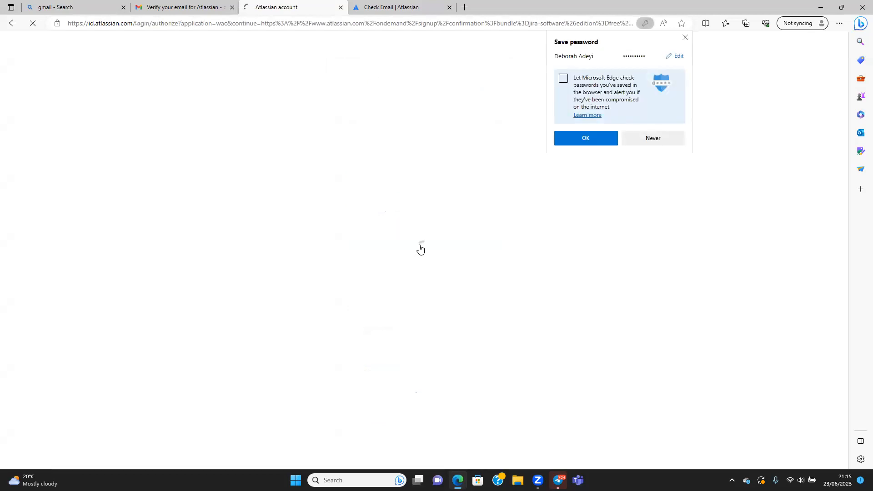
# Save the new password in Edge with 'Let Microsoft Edge check passwords' enabled
pyautogui.click(563, 80)
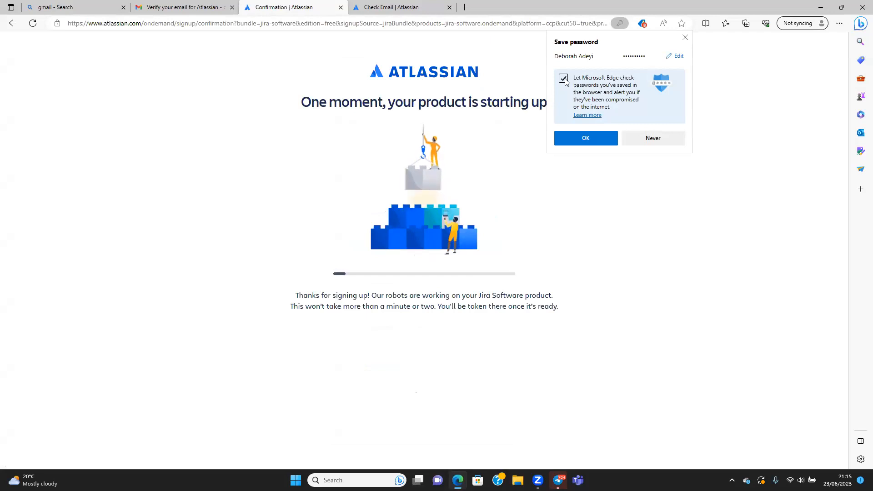
pyautogui.click(586, 139)
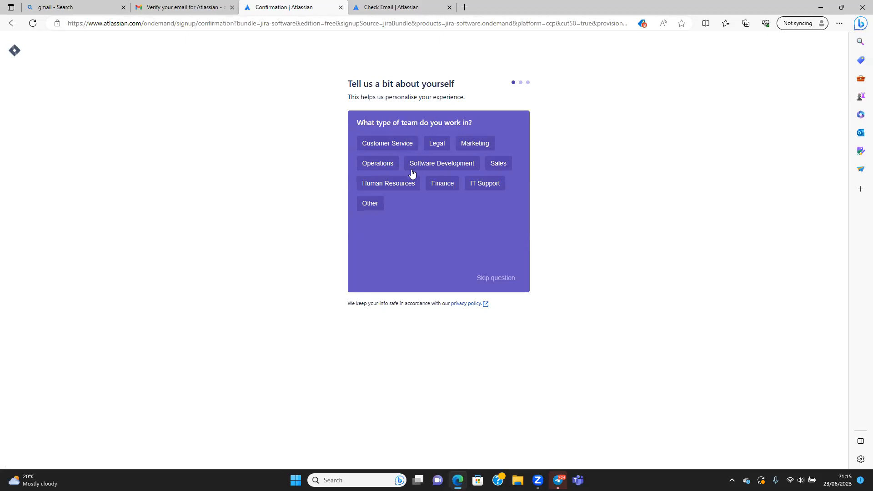
# Answer the onboarding questions with a Software Development team, a role, and Testing and quality assurance (QA) tasks
pyautogui.click(433, 163)
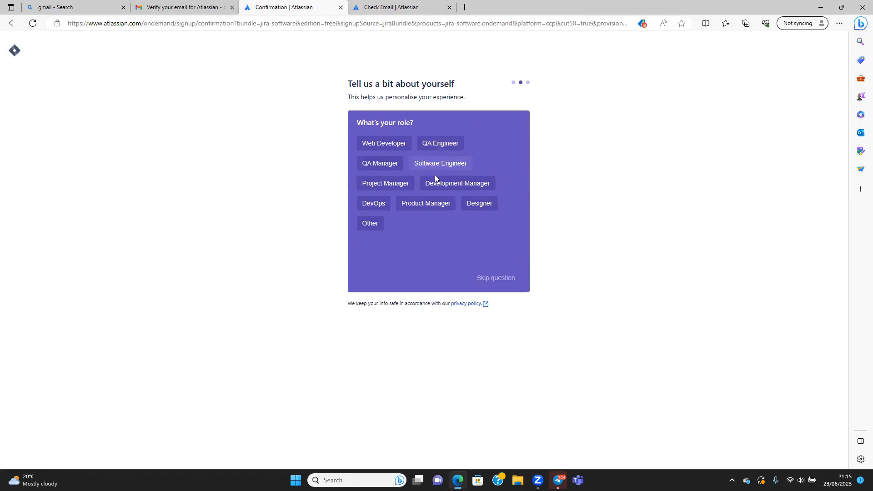
pyautogui.click(439, 144)
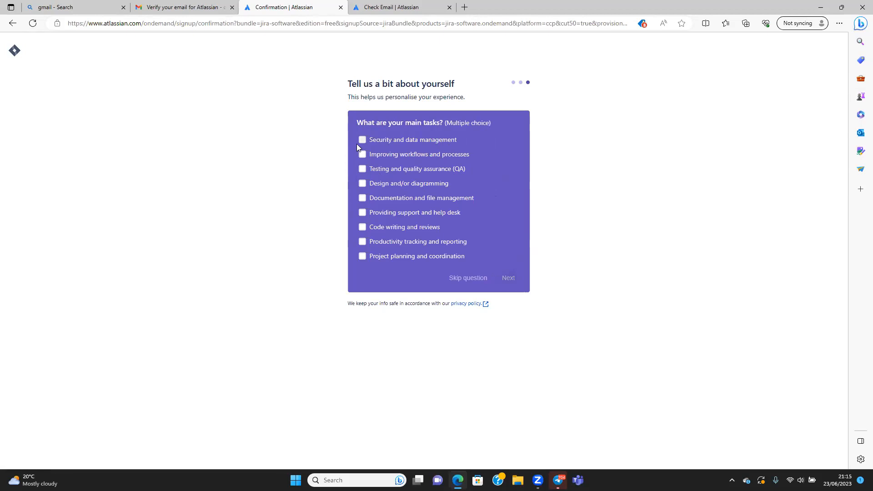
pyautogui.click(362, 169)
pyautogui.click(511, 280)
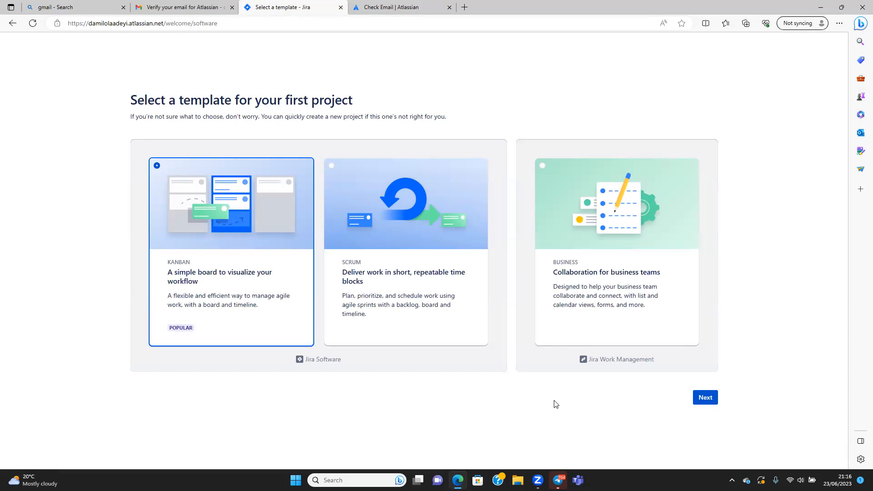
# Pick the Scrum template for the first project and continue to the project details
pyautogui.click(409, 268)
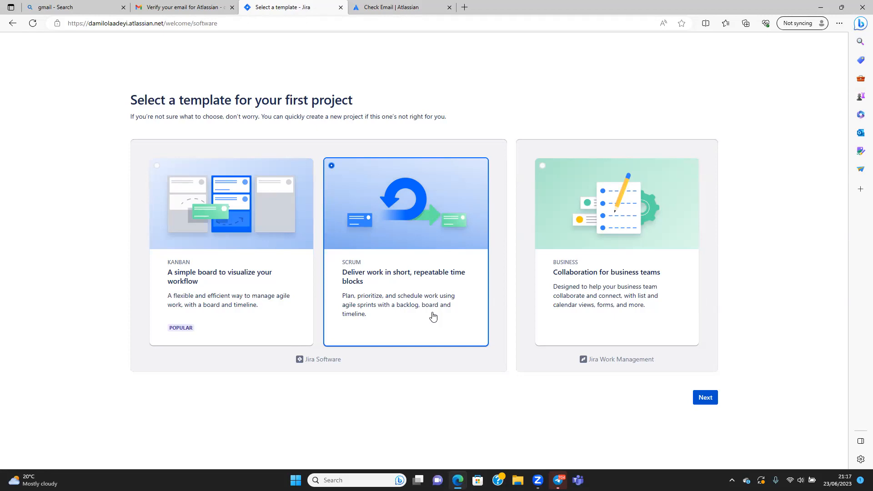
pyautogui.click(705, 399)
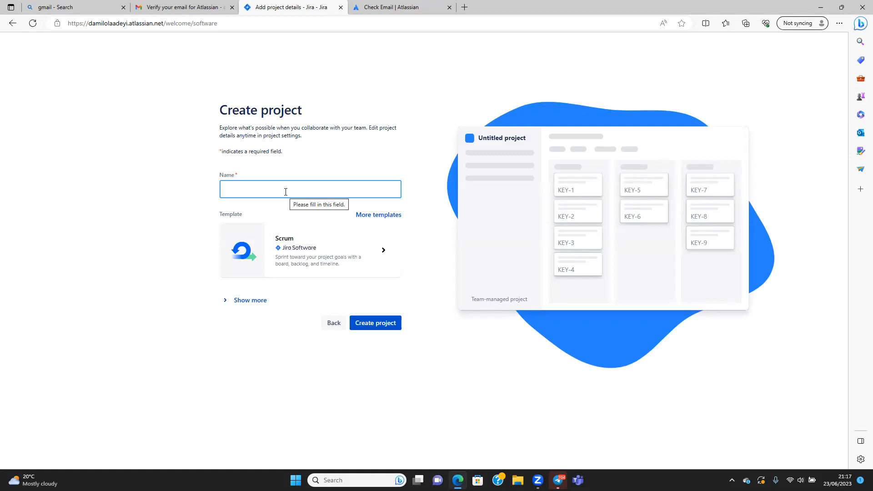
# Enter the project name BlueSky2023J, correcting the typos, and create the project
pyautogui.write('Bluesk')
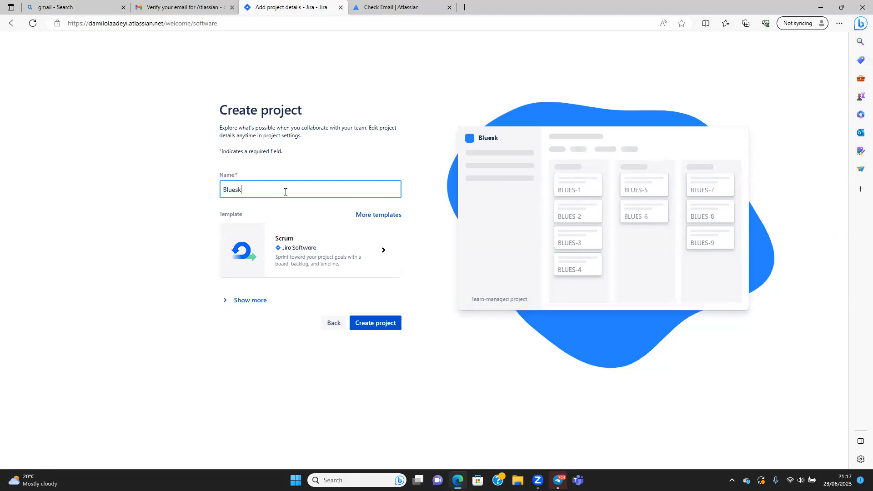
pyautogui.write('y2003')
pyautogui.click(239, 190)
pyautogui.press('BackSpace')
pyautogui.write('S')
pyautogui.click(259, 189)
pyautogui.press('BackSpace')
pyautogui.write('23')
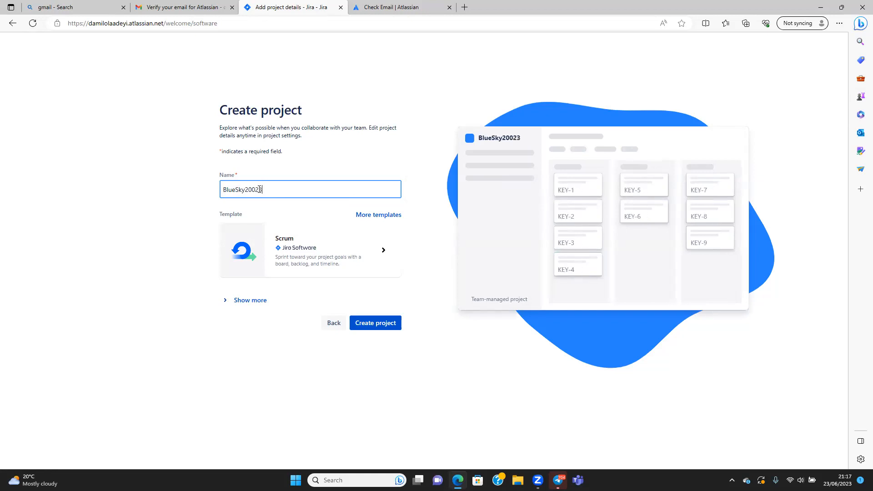
pyautogui.write('j')
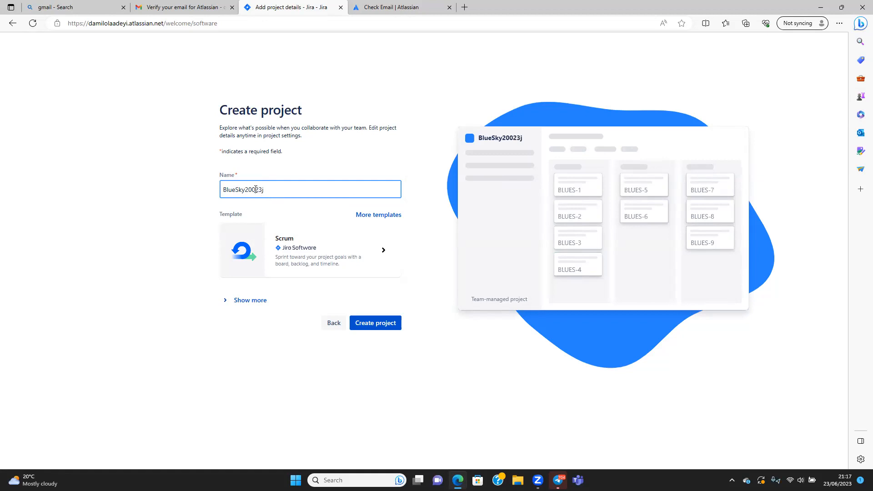
pyautogui.click(256, 189)
pyautogui.press('BackSpace')
pyautogui.press('BackSpace')
pyautogui.write('J')
pyautogui.click(382, 323)
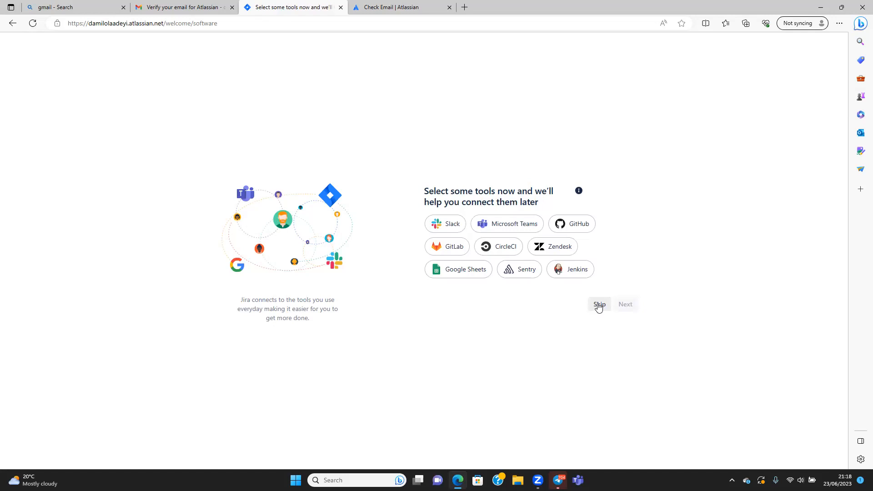
# Skip connecting tools like Slack or GitHub, then choose 'Explore by myself' to close the welcome tour
pyautogui.click(599, 305)
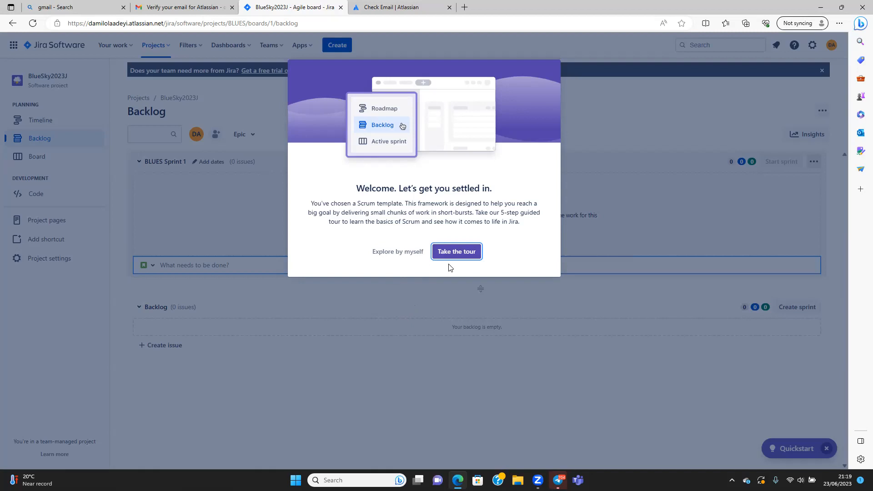
pyautogui.click(405, 256)
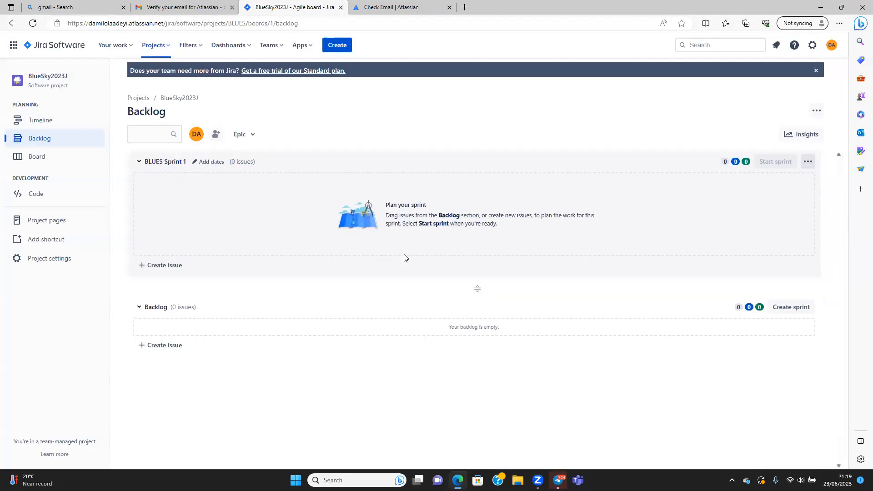
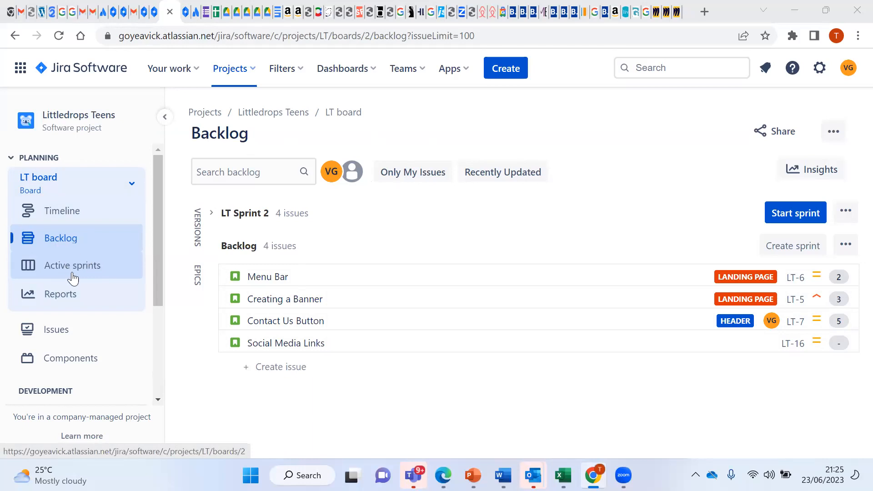
# Check the empty Active sprints board, dismiss the Roadmap-to-Timeline notice, and go back to the backlog
pyautogui.click(85, 276)
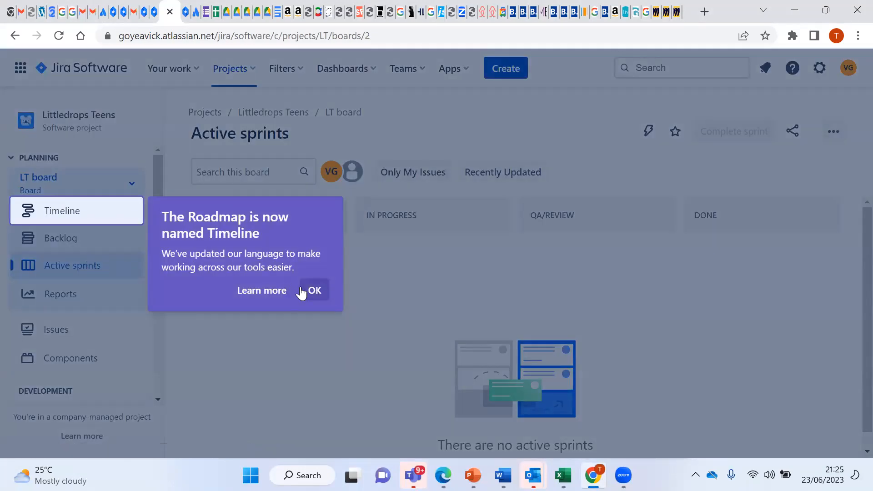
pyautogui.click(313, 296)
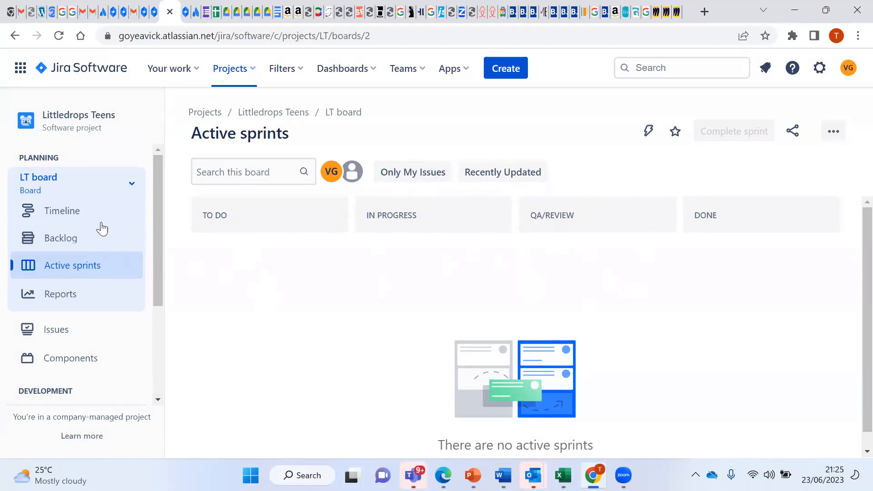
pyautogui.click(63, 238)
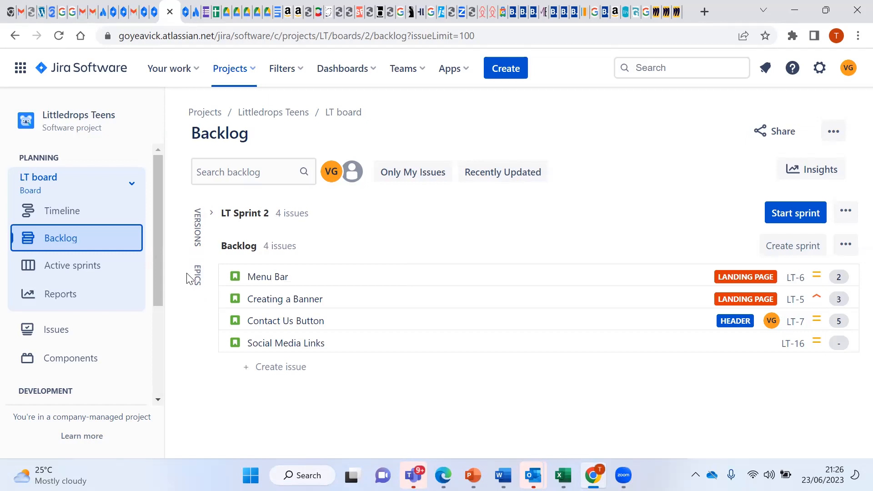
pyautogui.click(188, 276)
# Show the Epics panel listing Landing Page, Header, Security, Footer, Shopping Cart and Registration
pyautogui.click(198, 290)
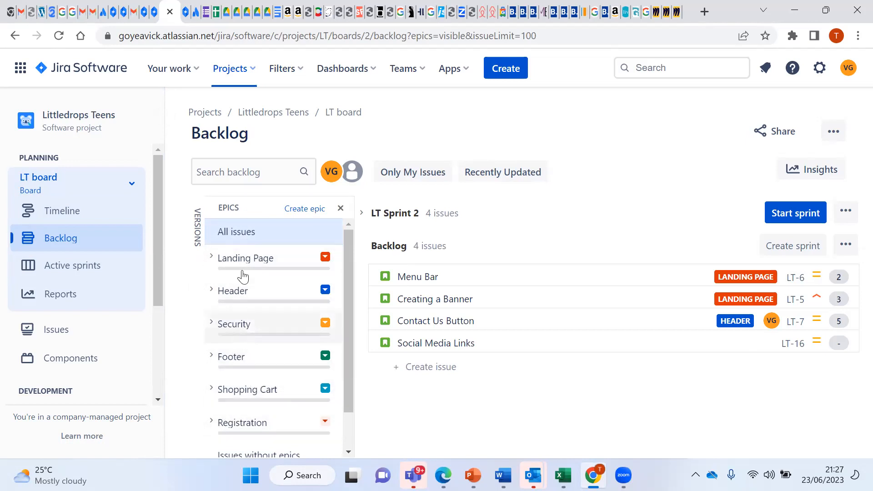
pyautogui.click(295, 211)
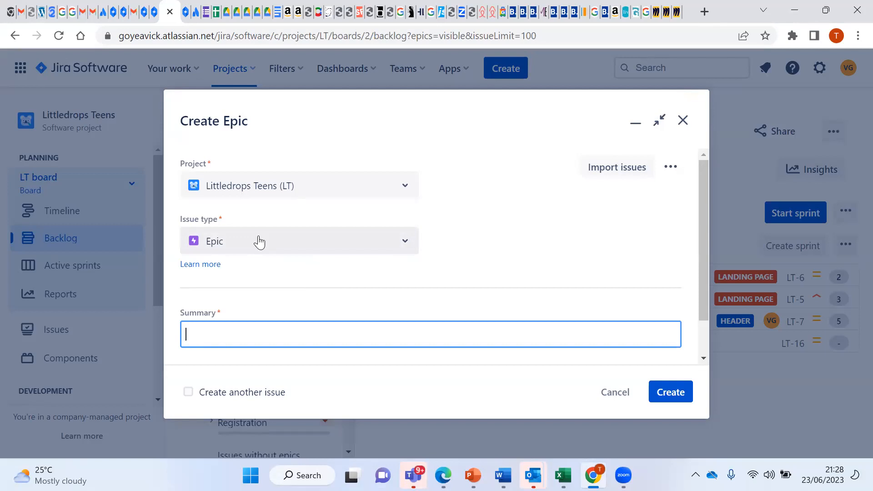
pyautogui.click(683, 121)
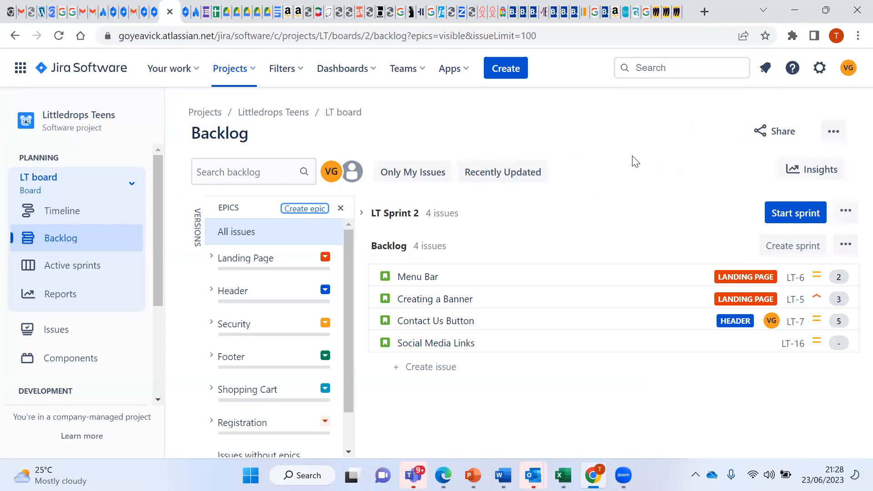
# Close the Epics panel, then visit Active sprints and return to the Littledrops Teens backlog
pyautogui.click(341, 208)
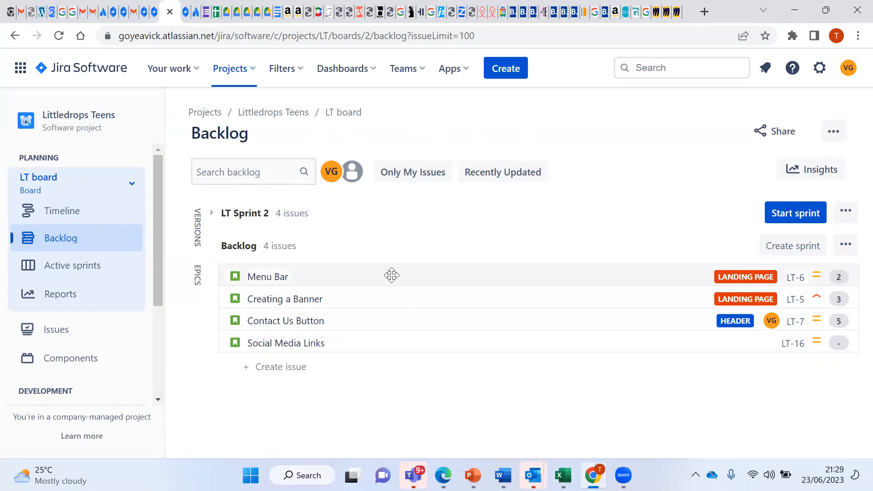
pyautogui.click(65, 263)
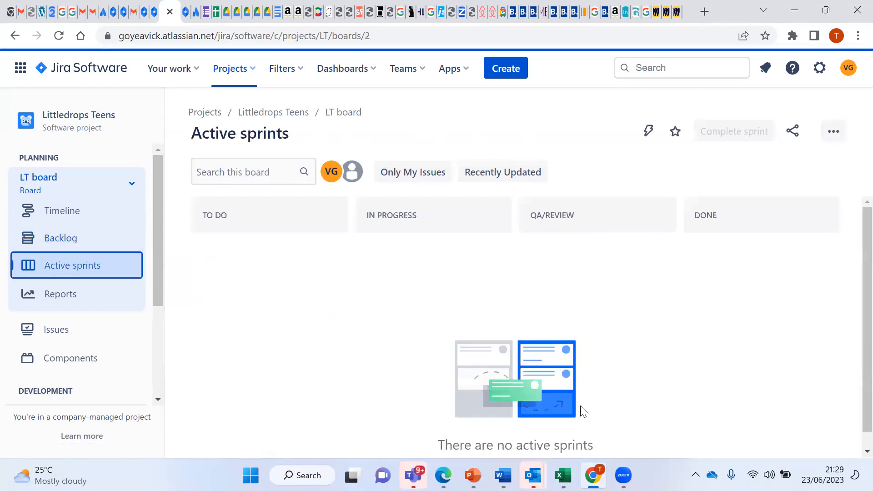
pyautogui.click(61, 244)
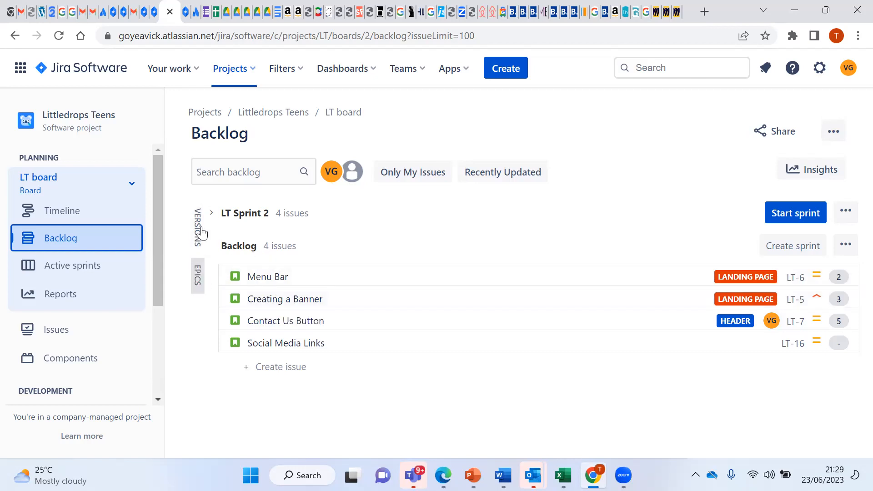
# Reopen the Epics panel beside the Littledrops Teens backlog
pyautogui.click(197, 289)
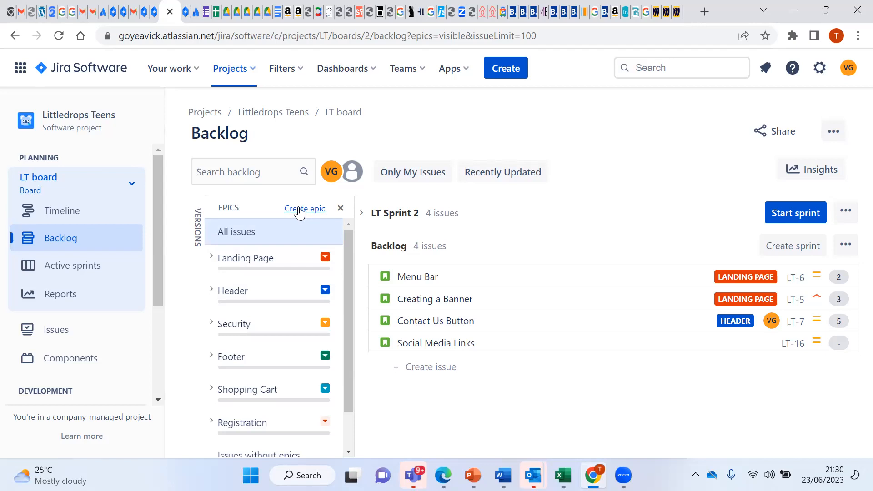
# Start a new Littledrops Teens issue and, after briefly trying Story, set its type to Epic
pyautogui.click(295, 212)
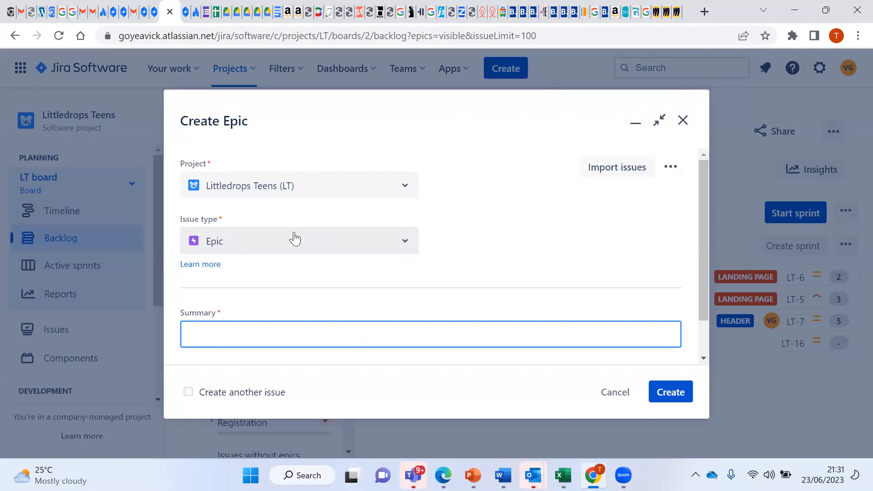
pyautogui.click(406, 243)
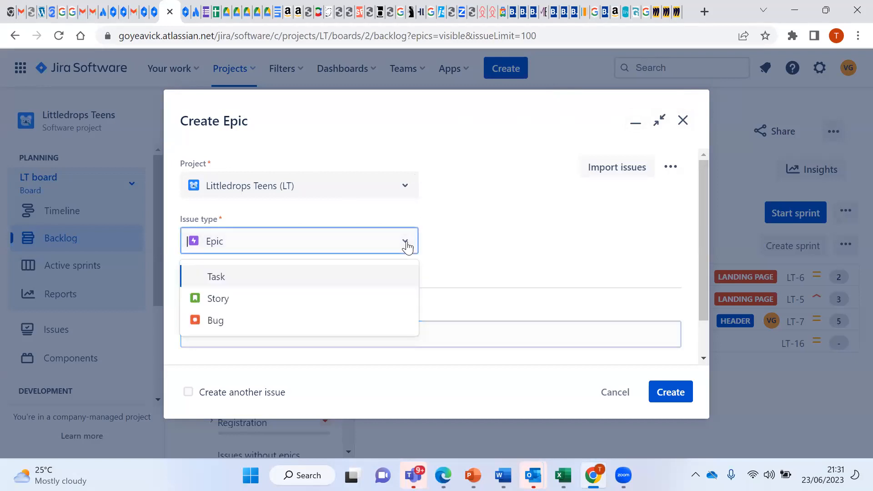
pyautogui.click(227, 297)
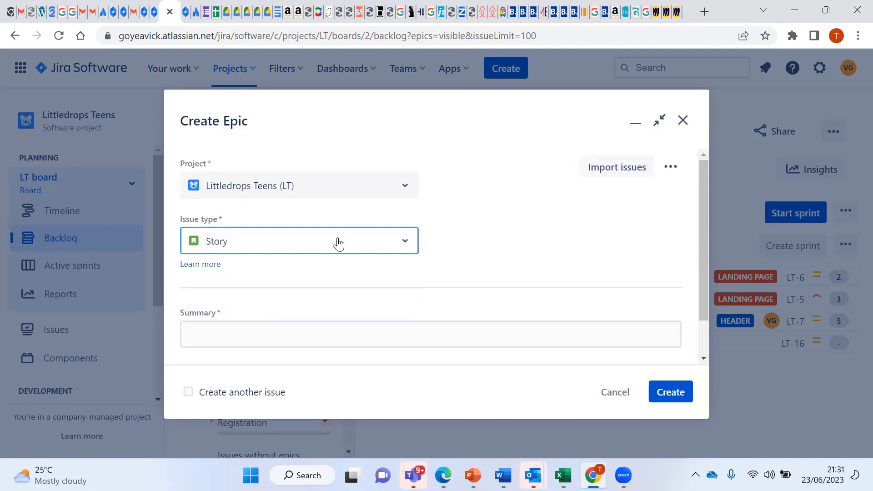
pyautogui.click(405, 241)
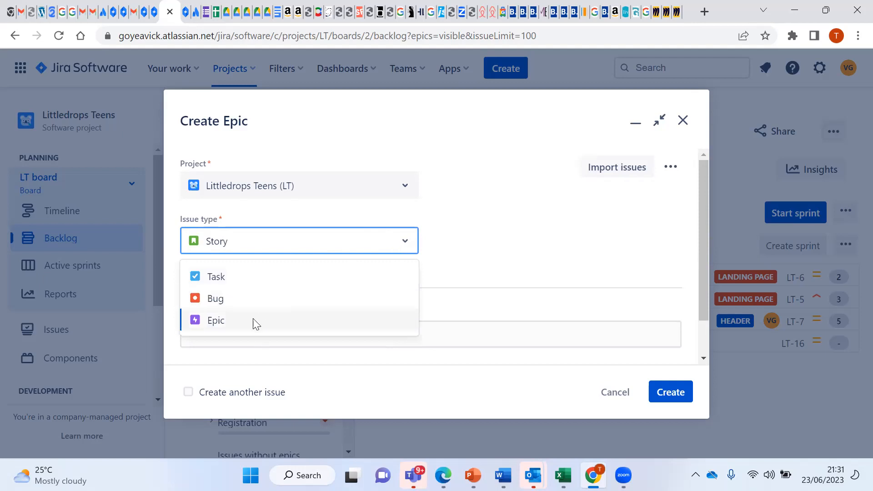
pyautogui.click(252, 321)
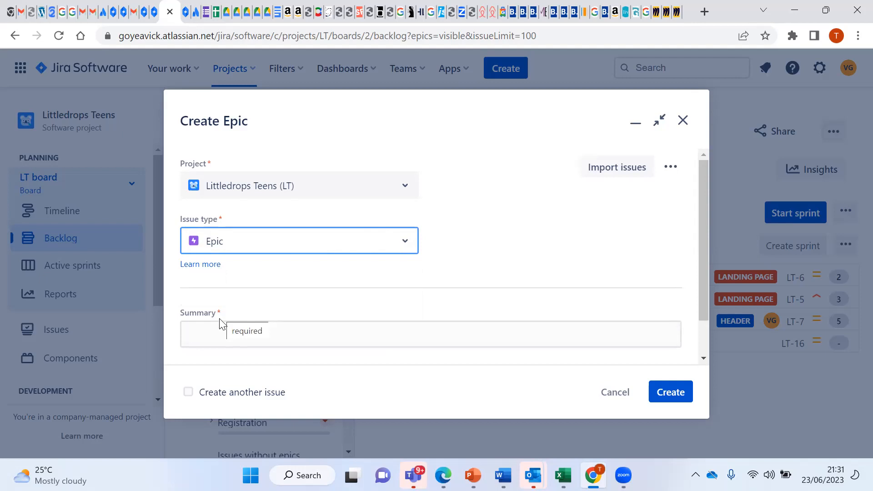
# Give the new epic the summary 'Payment Platform' and create it as LT-18
pyautogui.click(234, 334)
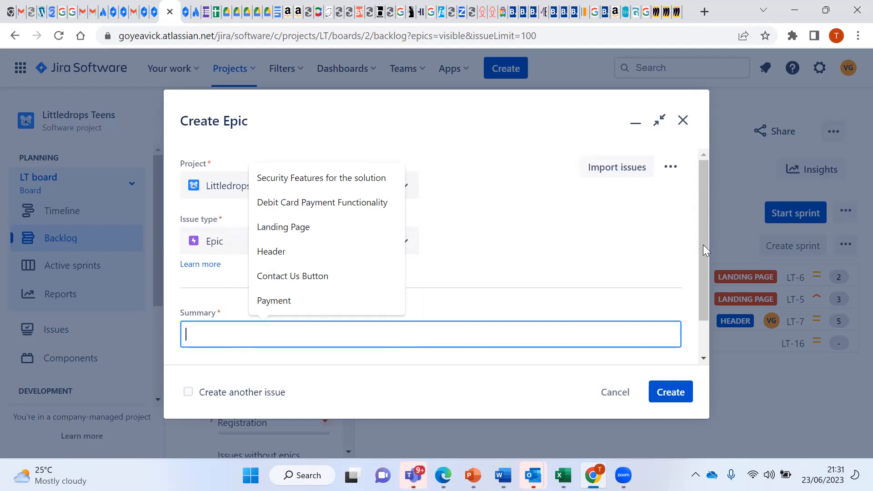
pyautogui.moveTo(704, 245); pyautogui.dragTo(703, 278)
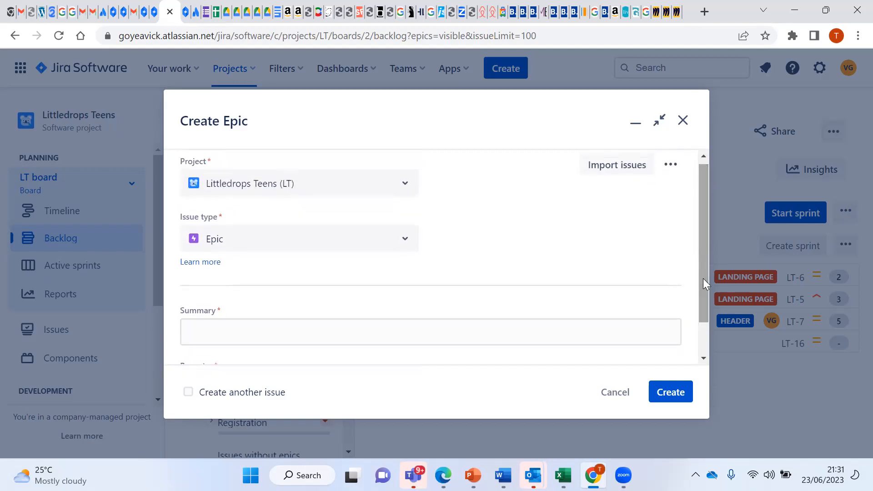
pyautogui.click(292, 332)
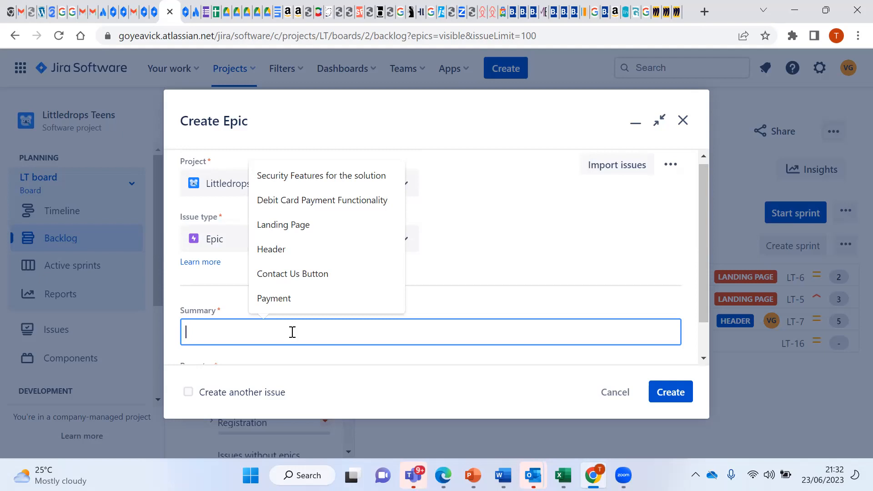
pyautogui.write('Payment')
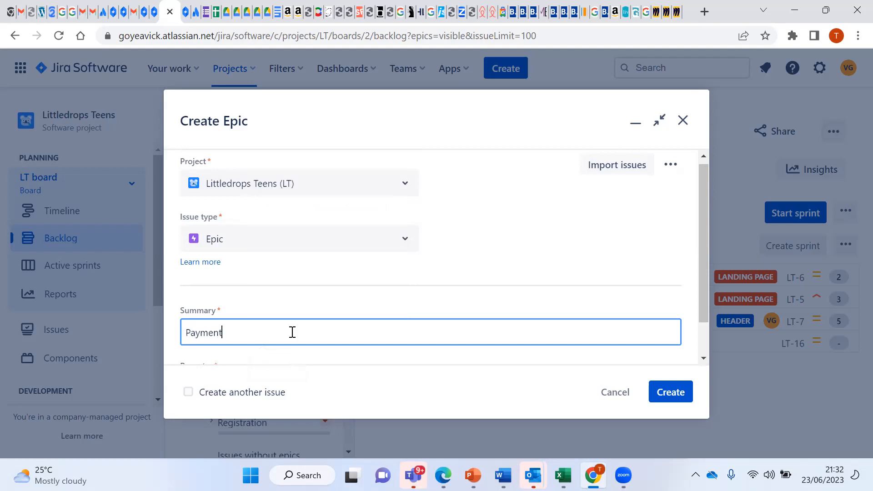
pyautogui.write(' Platform')
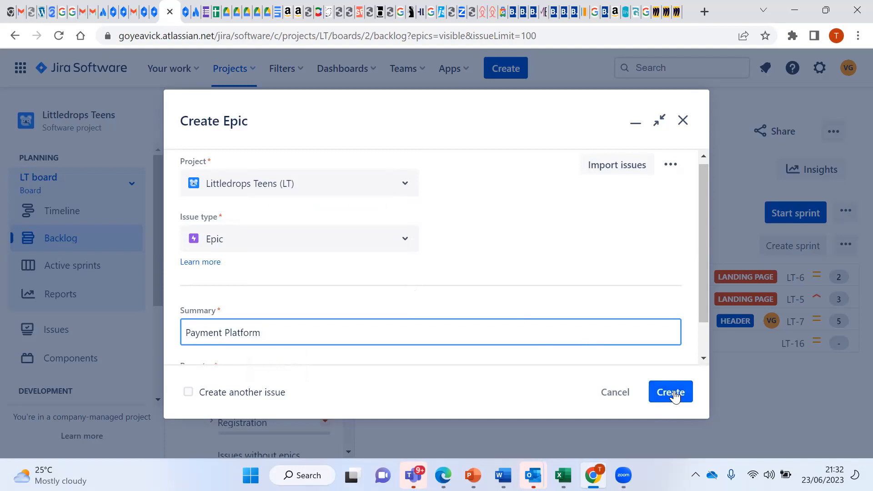
pyautogui.click(675, 395)
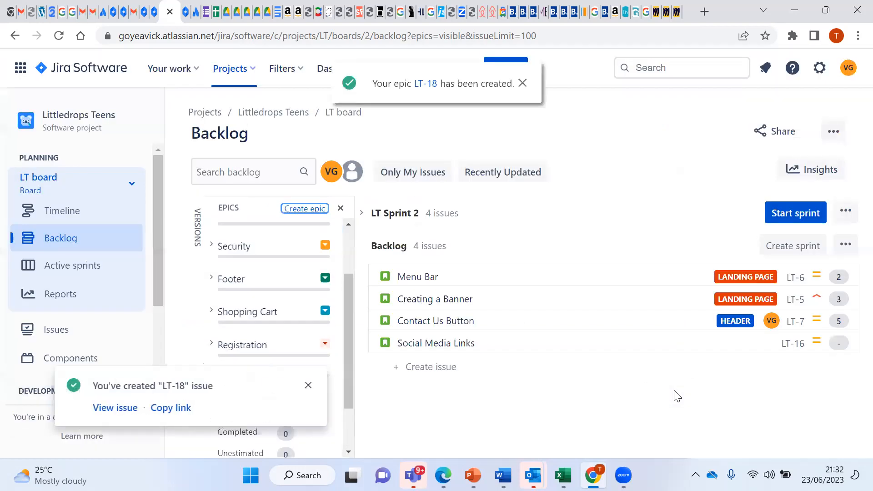
# Dismiss the LT-18 creation notice and scroll through the Epics panel
pyautogui.click(309, 386)
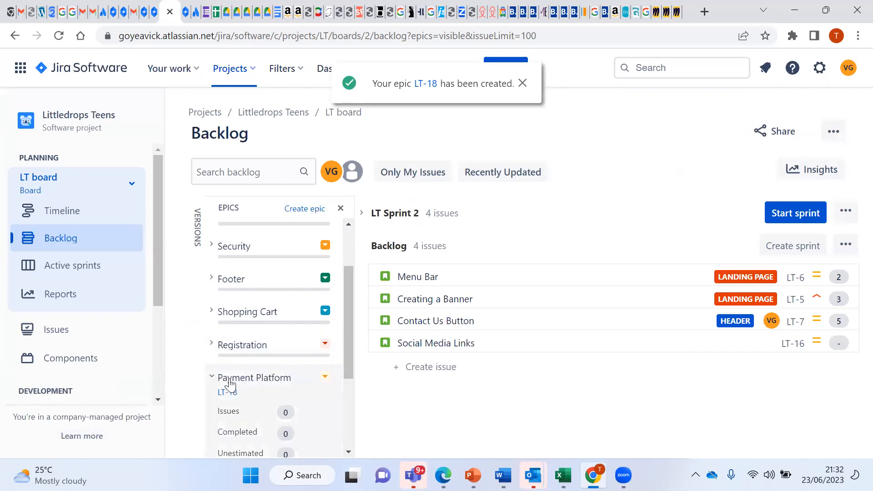
pyautogui.moveTo(353, 334); pyautogui.dragTo(350, 363)
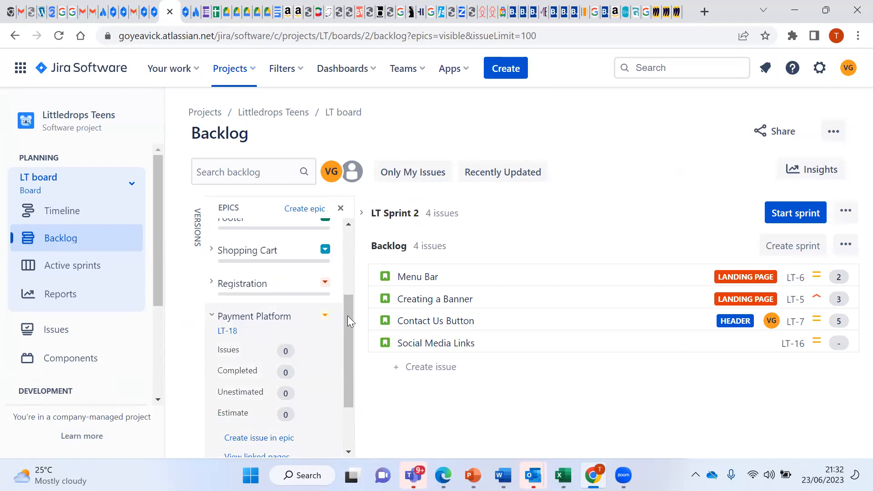
pyautogui.moveTo(349, 316); pyautogui.dragTo(351, 331)
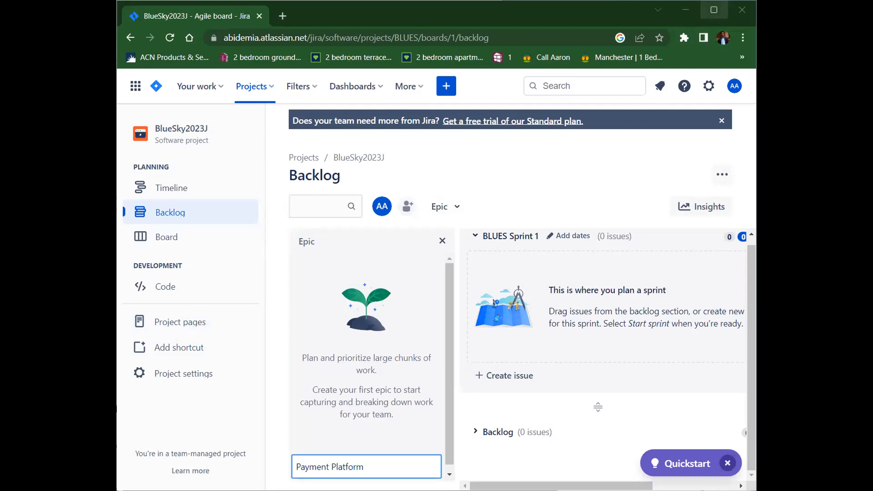
# Maximize the browser and add a 'Payment Platform' epic to the BlueSky2023J epic list
pyautogui.click(714, 10)
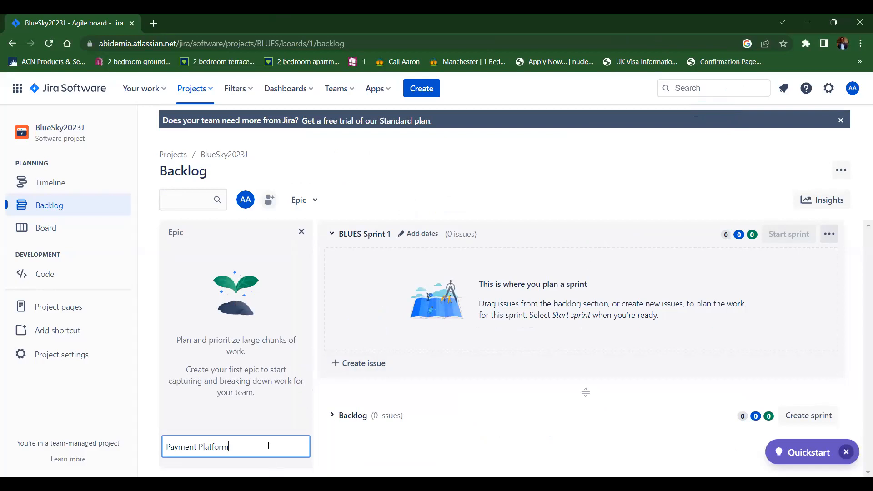
pyautogui.press('BackSpace')
pyautogui.press('BackSpace')
pyautogui.press('BackSpace')
pyautogui.press('BackSpace')
pyautogui.press('BackSpace')
pyautogui.press('BackSpace')
pyautogui.press('BackSpace')
pyautogui.press('BackSpace')
pyautogui.press('BackSpace')
pyautogui.press('BackSpace')
pyautogui.press('BackSpace')
pyautogui.press('BackSpace')
pyautogui.press('BackSpace')
pyautogui.press('BackSpace')
pyautogui.press('BackSpace')
pyautogui.press('BackSpace')
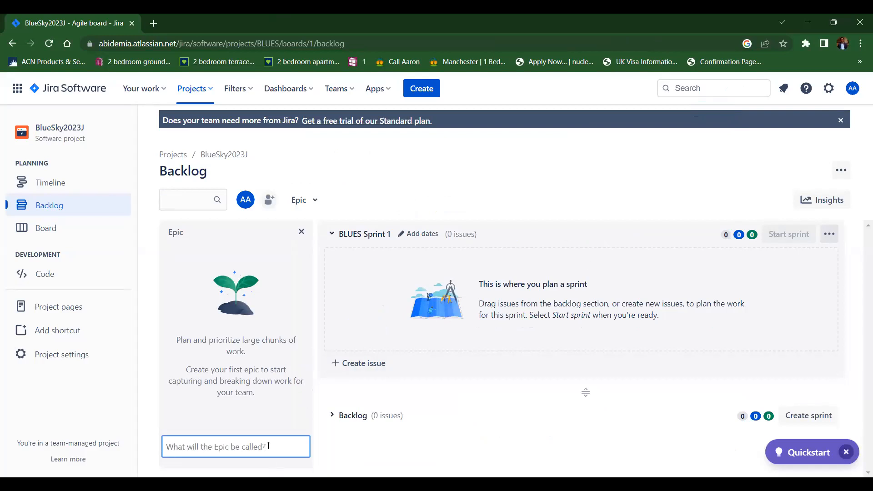
pyautogui.click(395, 163)
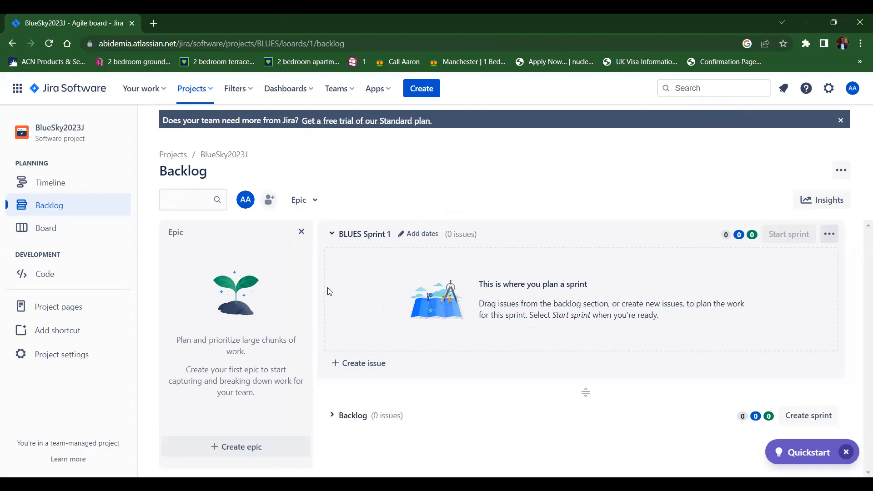
pyautogui.click(250, 453)
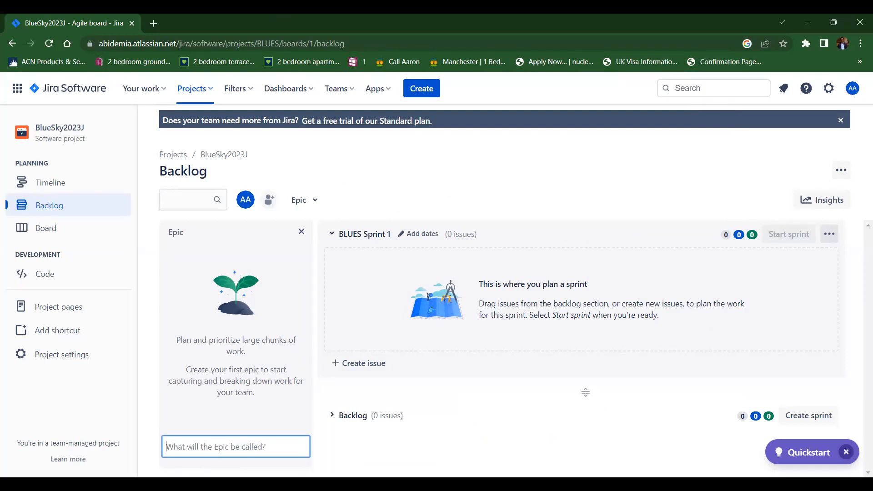
pyautogui.write('Payment P')
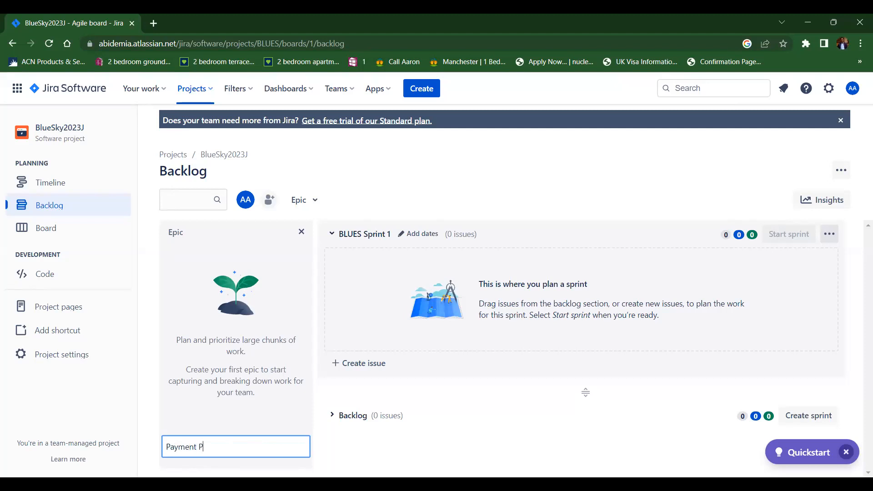
pyautogui.write('latform')
pyautogui.press('Return')
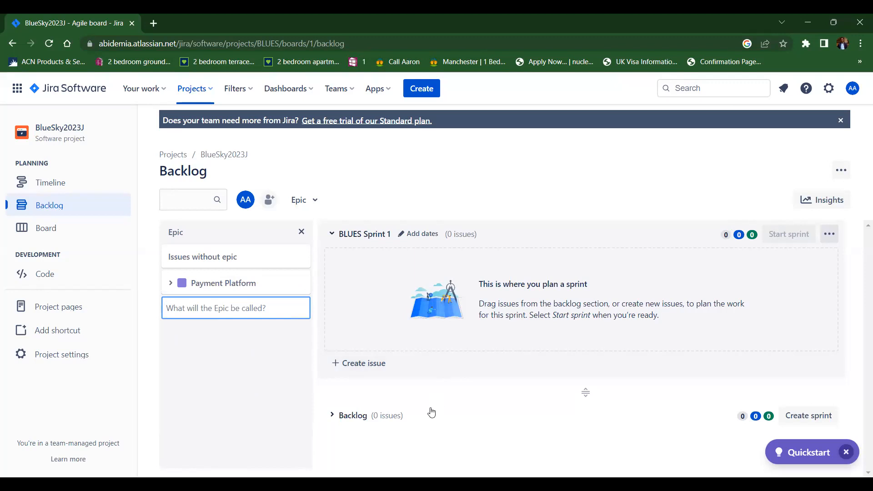
pyautogui.click(333, 234)
# Re-expand BLUES Sprint 1 and start adding a new issue to it
pyautogui.click(332, 234)
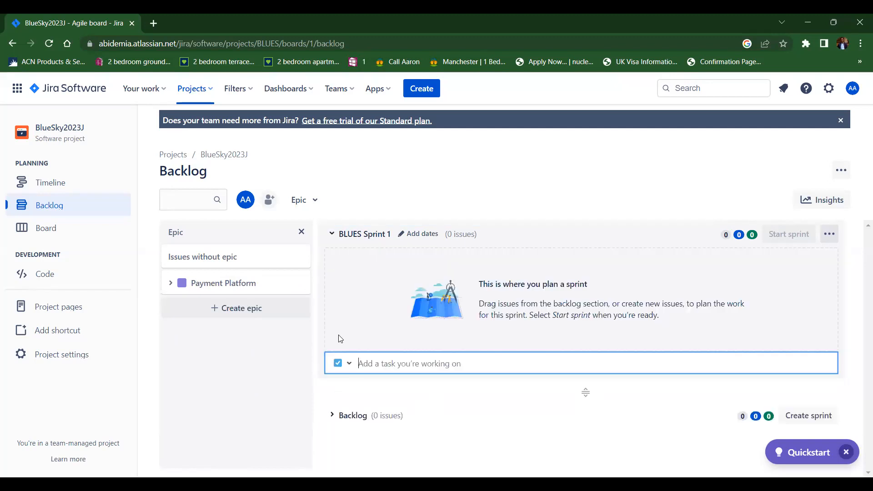
pyautogui.click(351, 364)
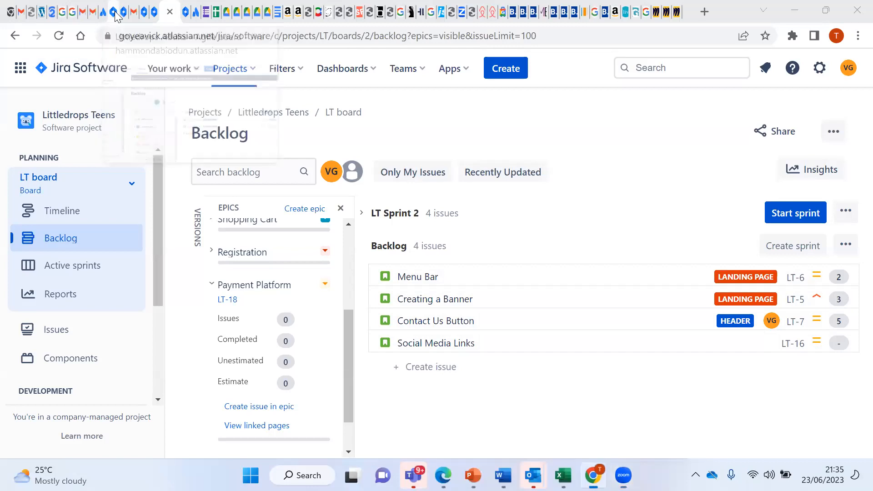
# Check the Littledrops Adults backlog, close its upgrade banner, then begin a new Littledrops Teens epic
pyautogui.click(117, 16)
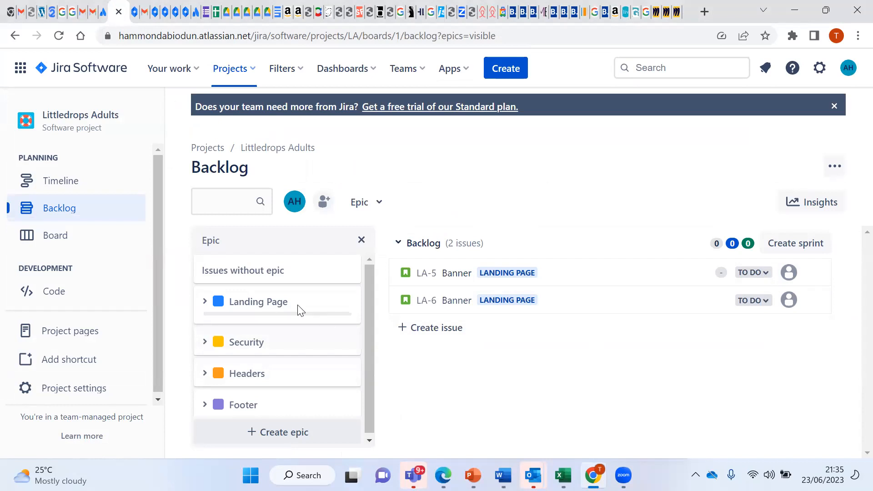
pyautogui.click(834, 106)
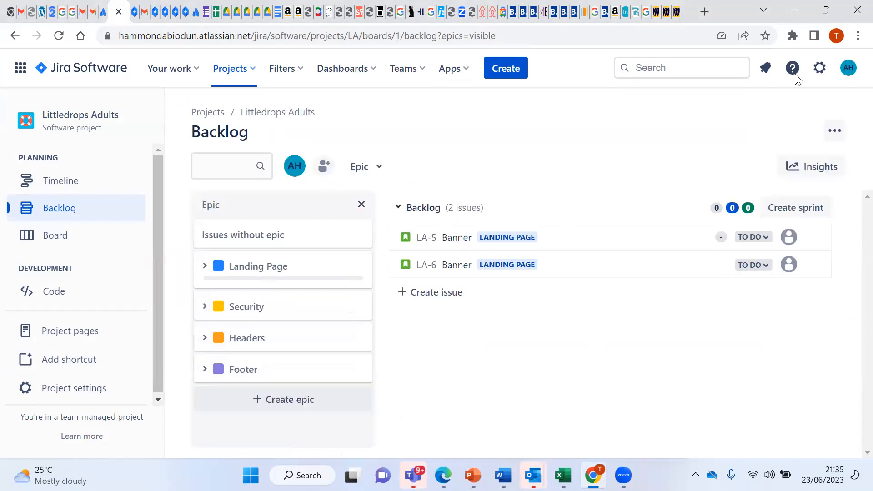
pyautogui.click(177, 17)
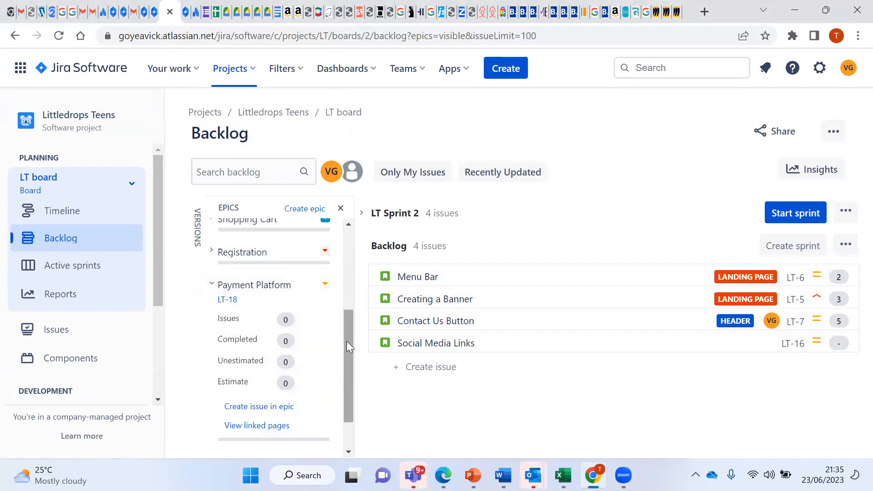
pyautogui.moveTo(347, 342); pyautogui.dragTo(348, 379)
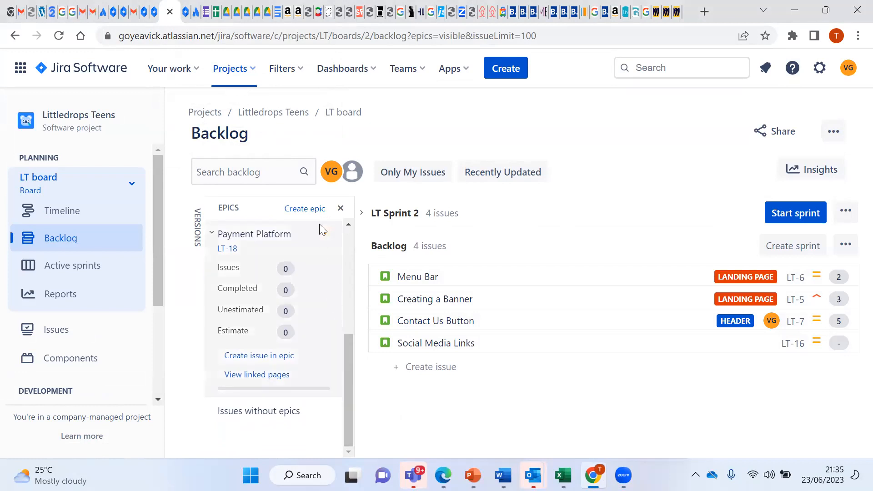
pyautogui.click(307, 210)
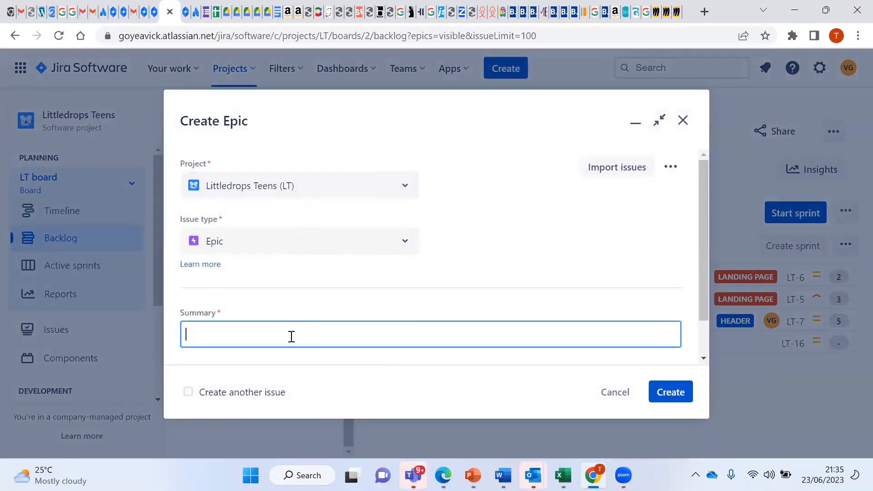
# Create epic 'Discovery Qlik Logic BE Analysis' (LT-19) with 'Create another issue' ticked
pyautogui.click(291, 336)
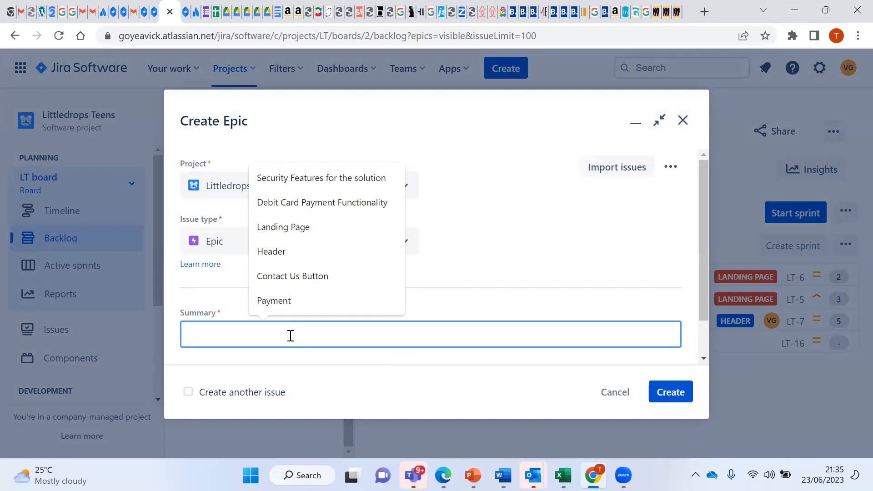
pyautogui.write('Disc')
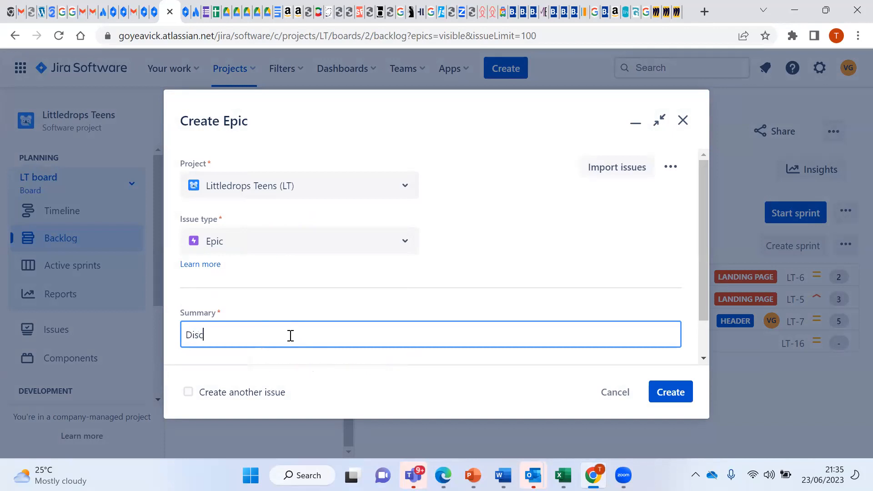
pyautogui.write('overy Qlik Logic BE Analysis')
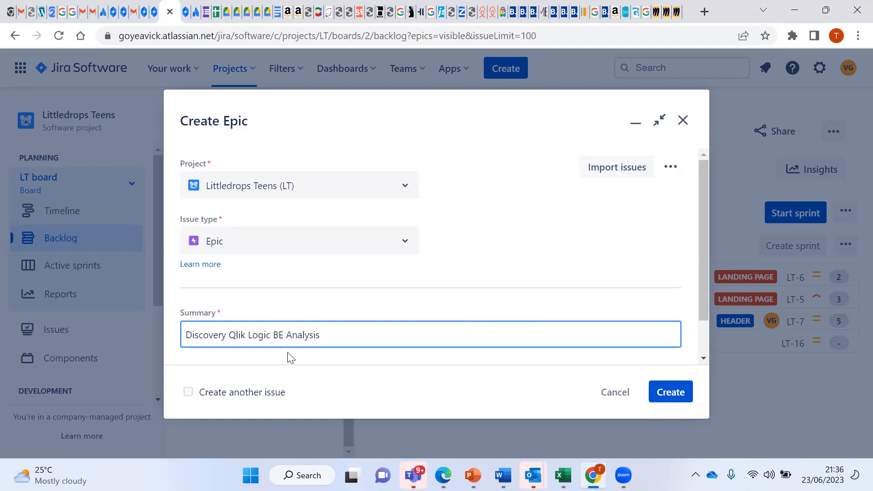
pyautogui.click(189, 396)
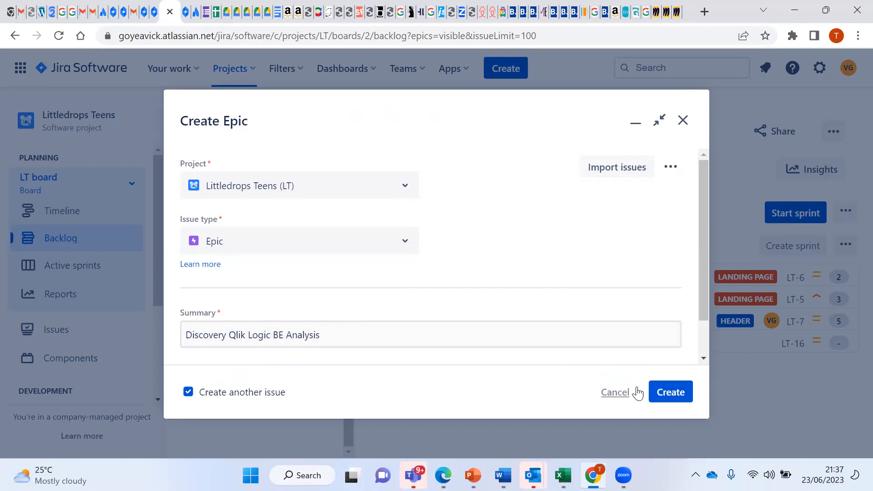
pyautogui.click(662, 398)
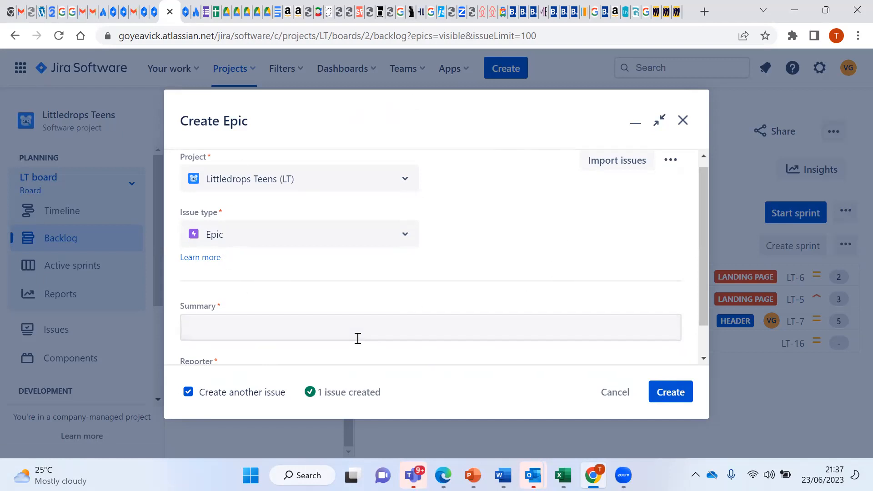
# Create a second epic, 'Architecture Design' (LT-20), with 'Create another issue' unticked
pyautogui.click(324, 328)
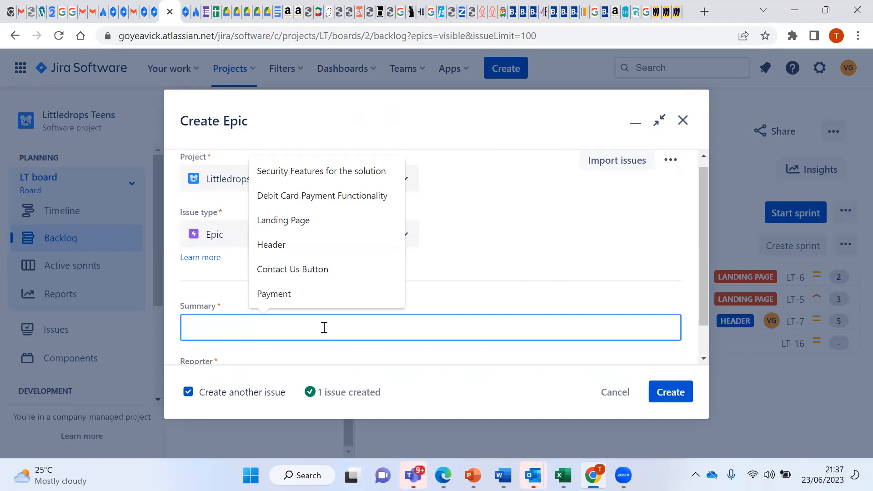
pyautogui.write('Architure')
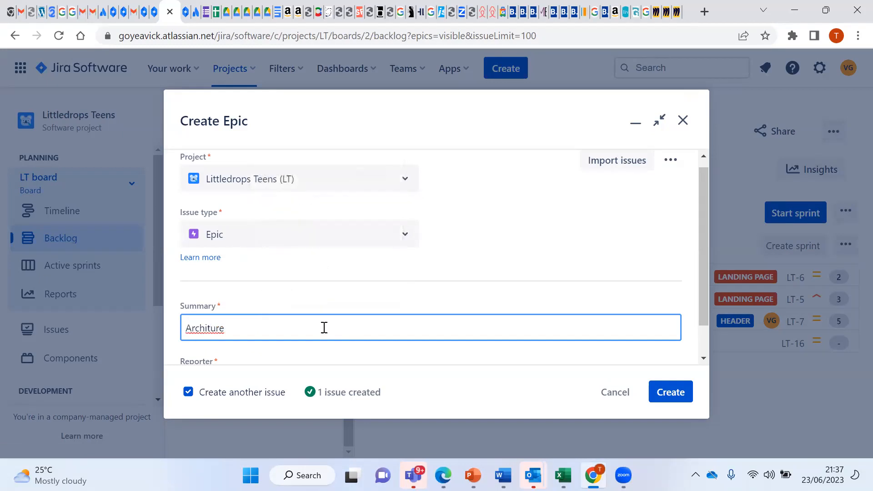
pyautogui.press('BackSpace')
pyautogui.press('BackSpace')
pyautogui.press('BackSpace')
pyautogui.write('ecture Design')
pyautogui.click(190, 393)
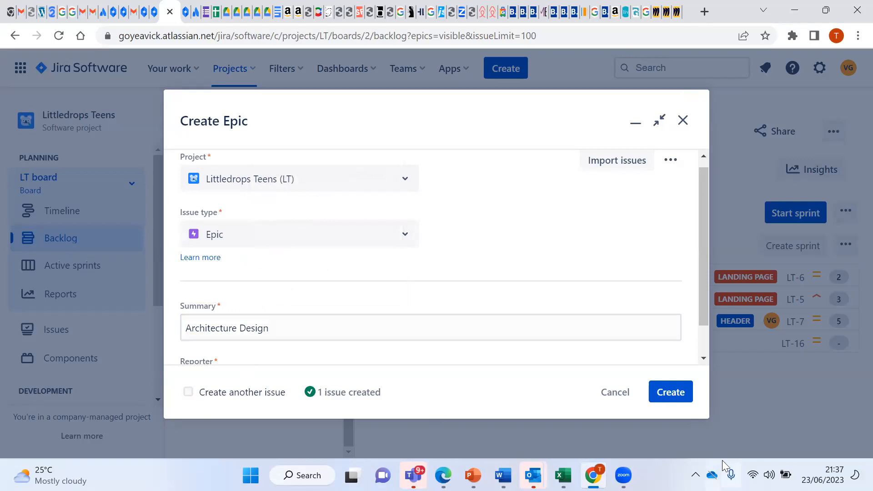
pyautogui.click(668, 393)
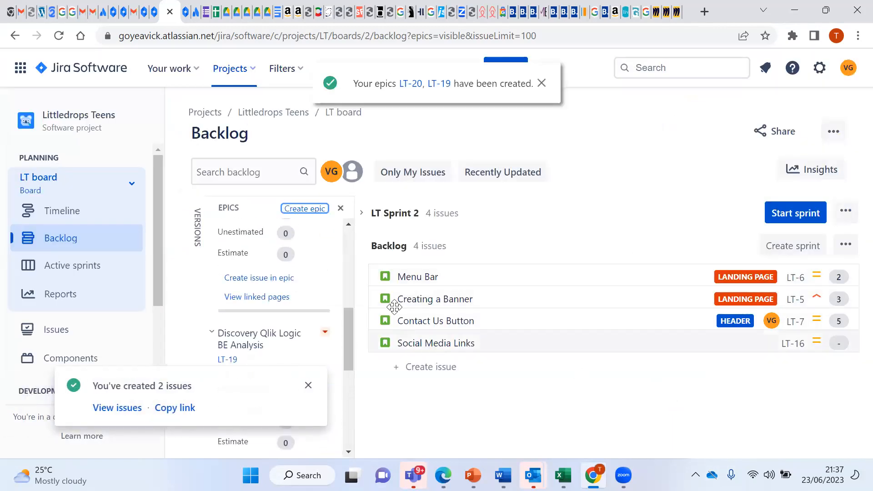
# Dismiss the notification, review epics LT-19 and LT-20, then close the Epics panel
pyautogui.click(308, 386)
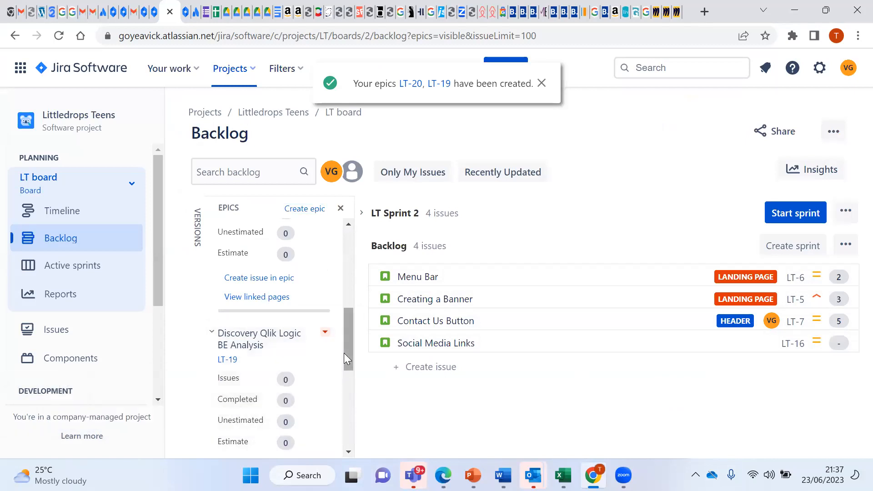
pyautogui.moveTo(344, 353); pyautogui.dragTo(349, 320)
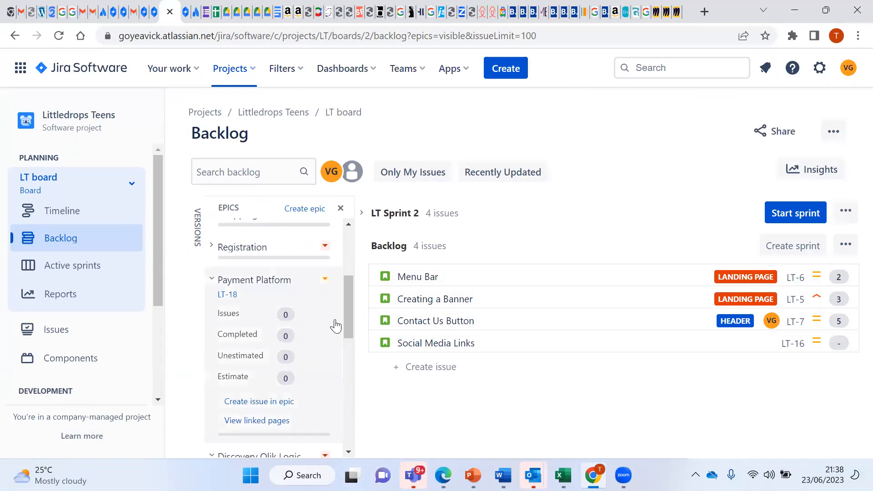
pyautogui.moveTo(346, 311); pyautogui.dragTo(344, 366)
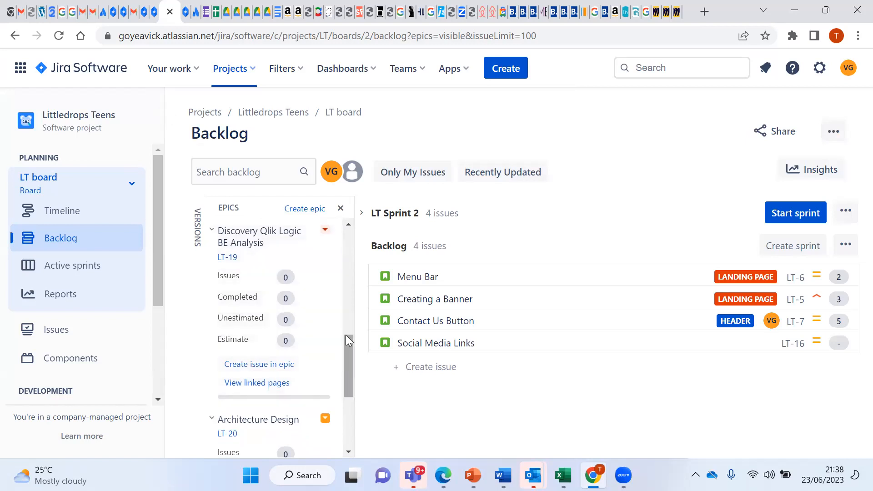
pyautogui.click(341, 210)
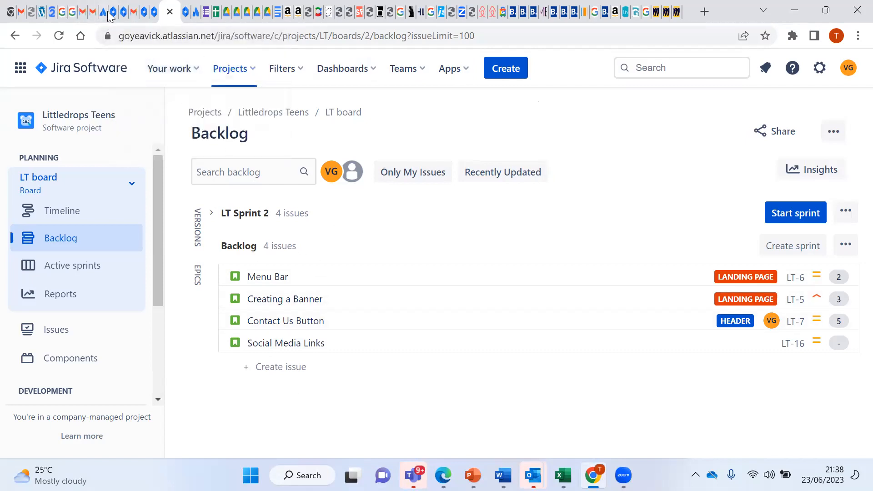
# Add an 'Architecture Design' epic in Littledrops Adults, then return to the Littledrops Teens backlog
pyautogui.click(122, 15)
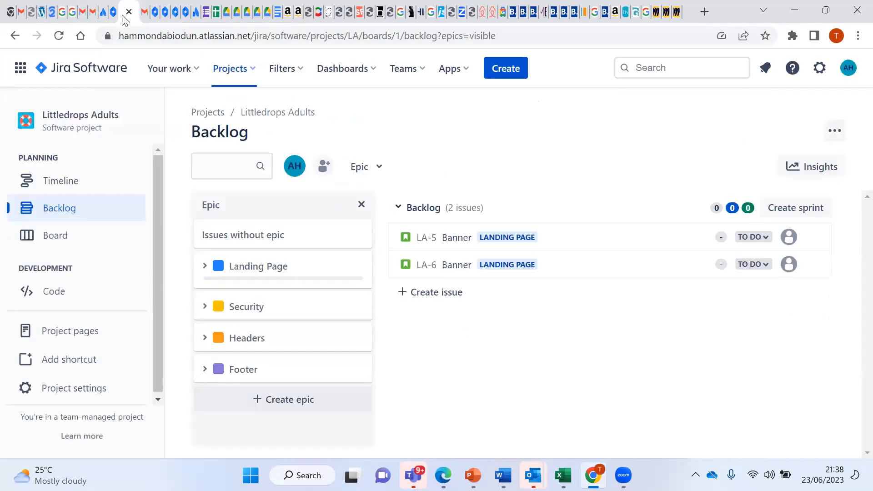
pyautogui.click(291, 400)
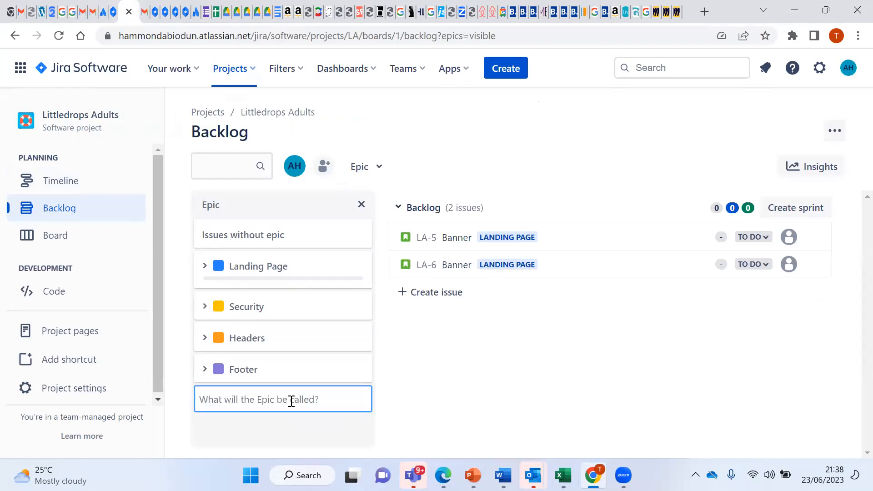
pyautogui.write('Archi')
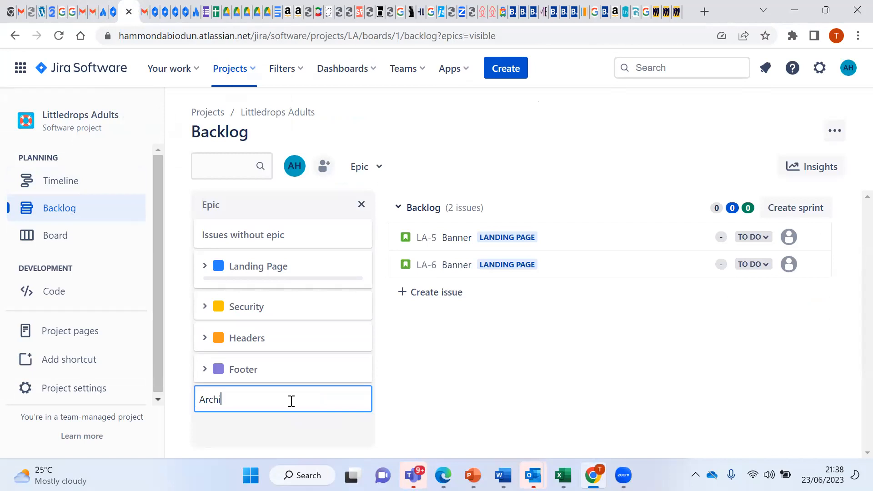
pyautogui.write('tecture Design')
pyautogui.press('Return')
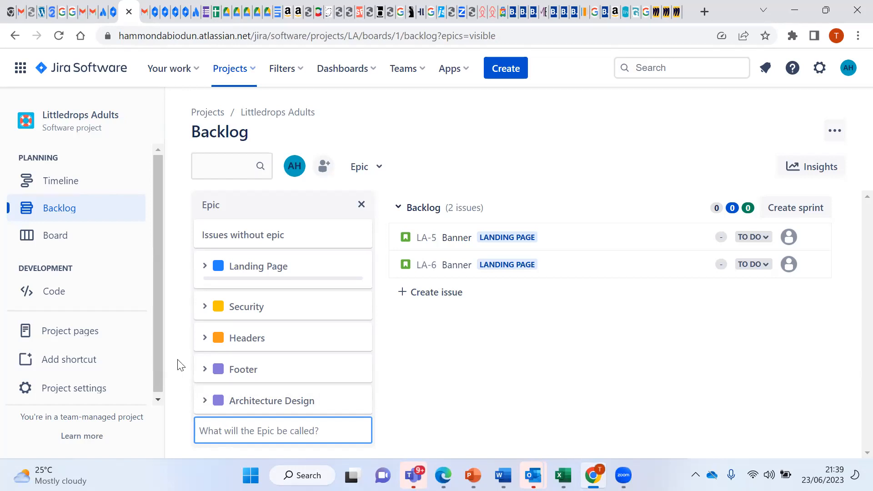
pyautogui.click(177, 16)
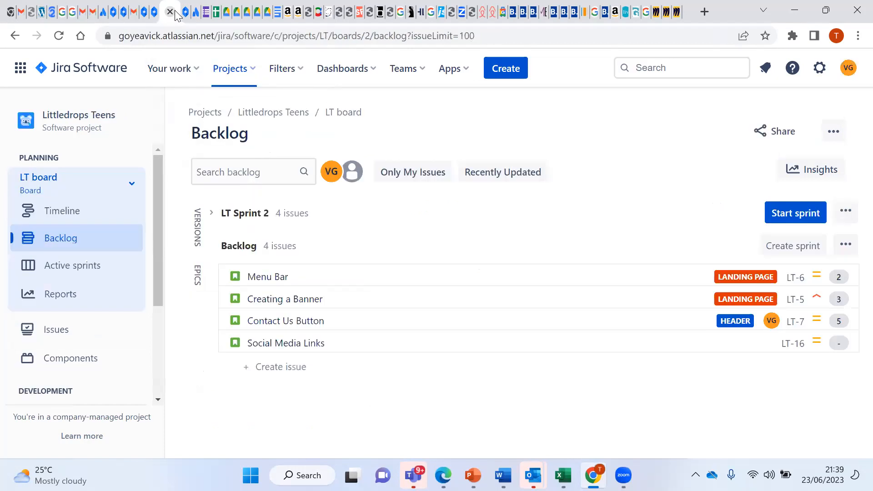
# Create a 'Gallery' epic (LT-21) from the Epics panel in Littledrops Teens
pyautogui.click(198, 274)
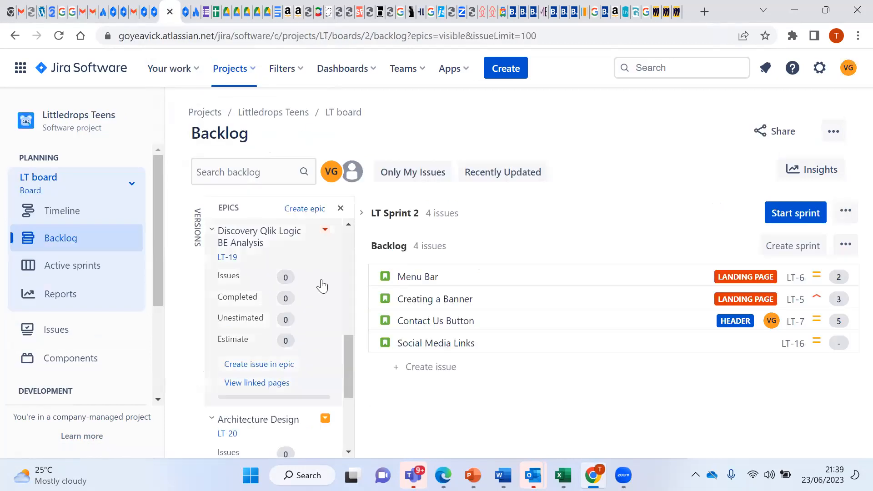
pyautogui.click(304, 209)
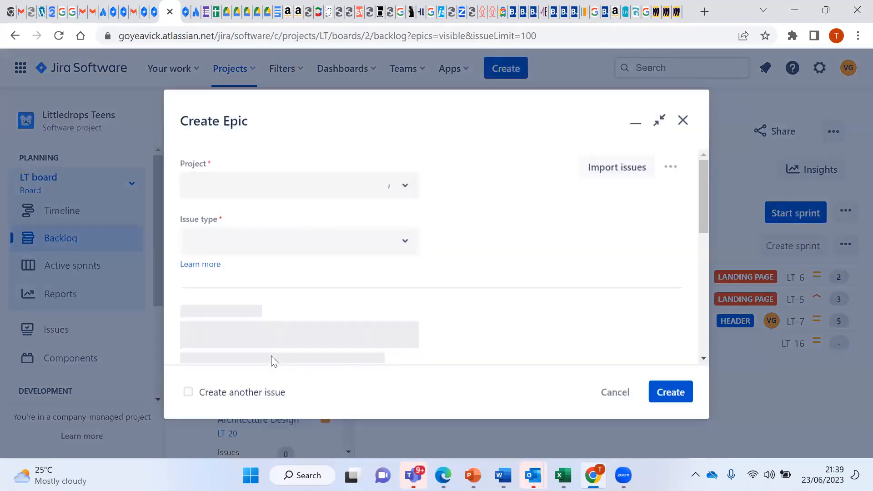
pyautogui.click(289, 336)
pyautogui.write('T')
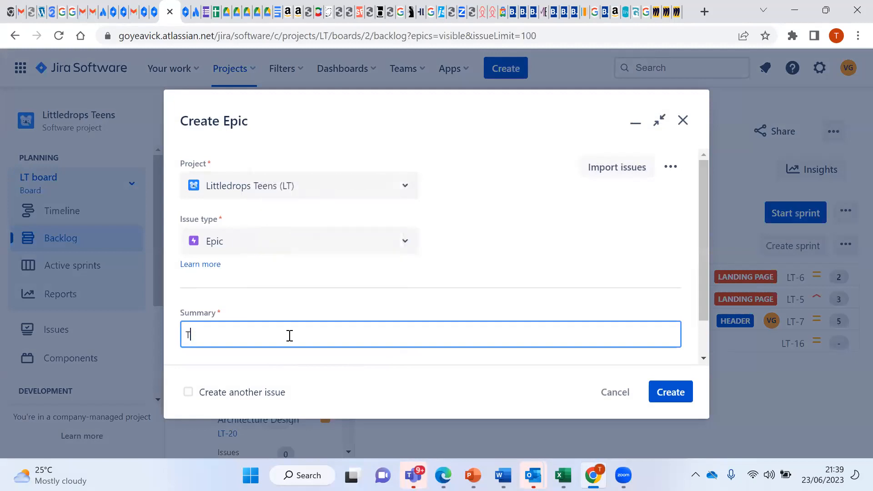
pyautogui.press('BackSpace')
pyautogui.write('s')
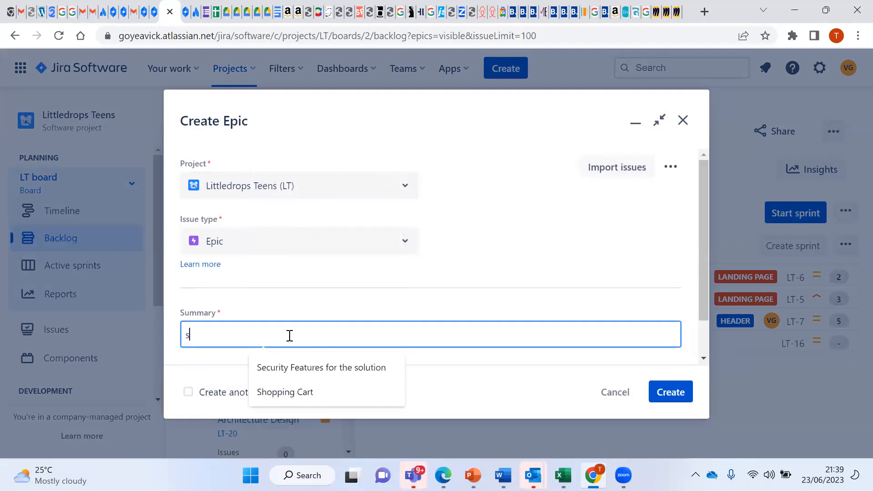
pyautogui.press('BackSpace')
pyautogui.write('S')
pyautogui.press('BackSpace')
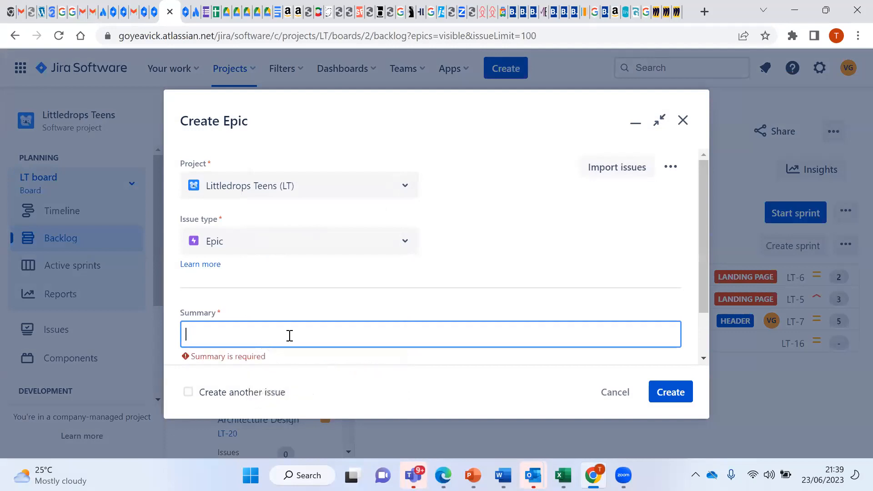
pyautogui.write('Gallery')
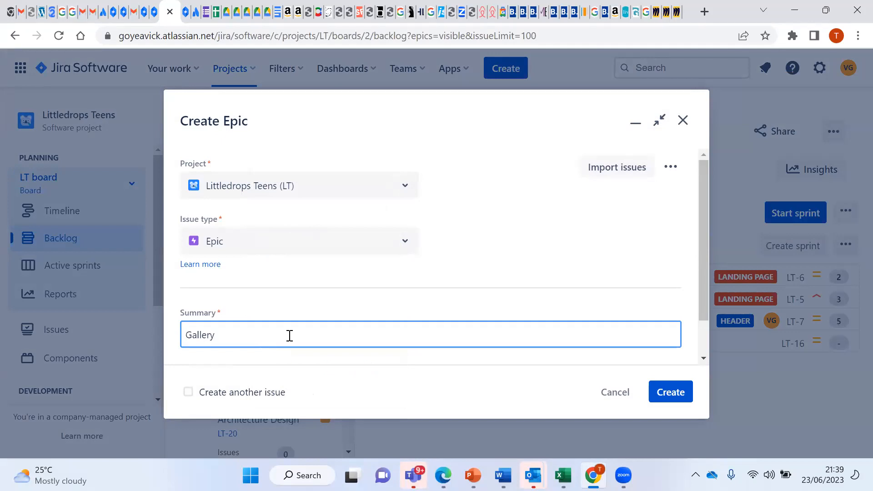
pyautogui.click(660, 392)
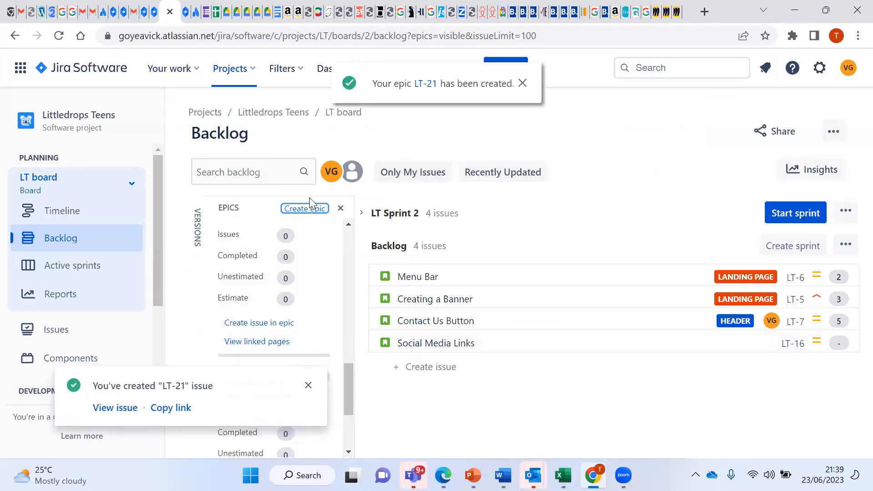
pyautogui.click(312, 209)
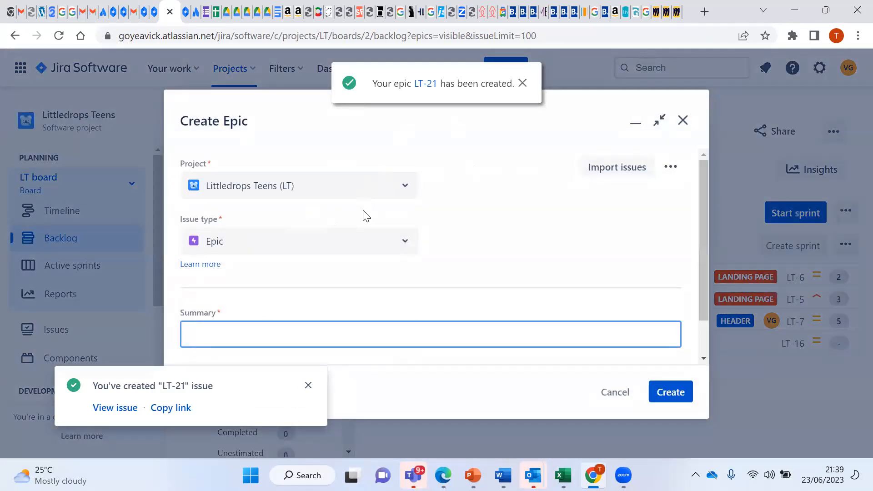
pyautogui.click(683, 120)
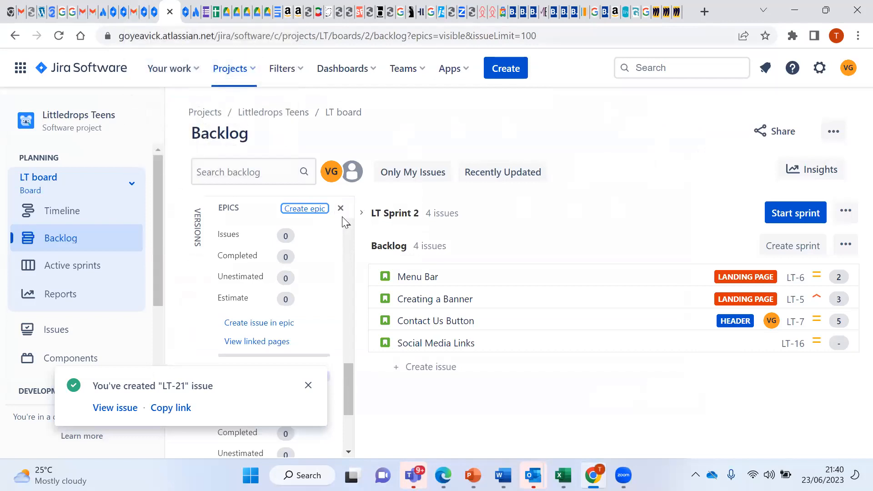
pyautogui.click(305, 210)
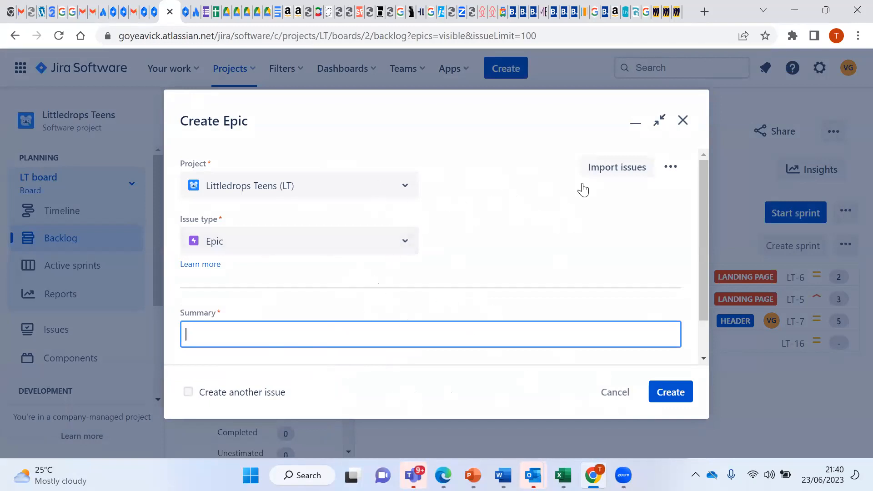
pyautogui.click(682, 121)
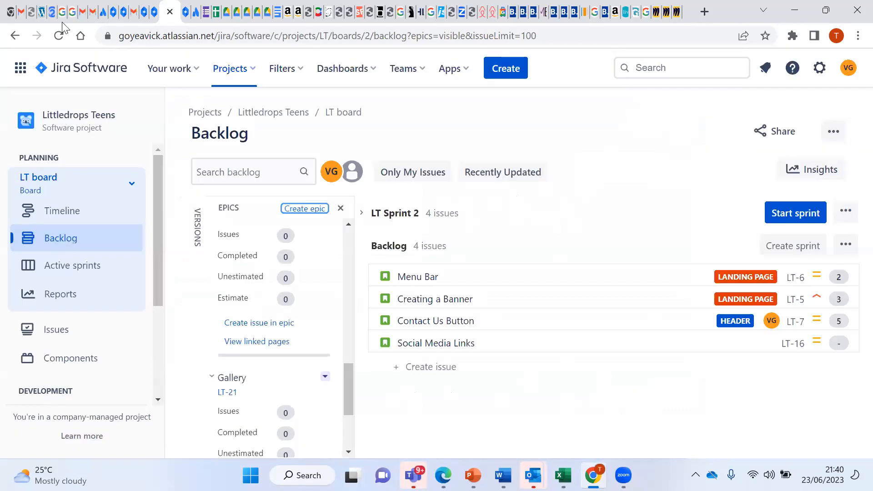
# Visit Littledrops Adults, cancel two empty epic name entries, then return to Littledrops Teens
pyautogui.click(123, 13)
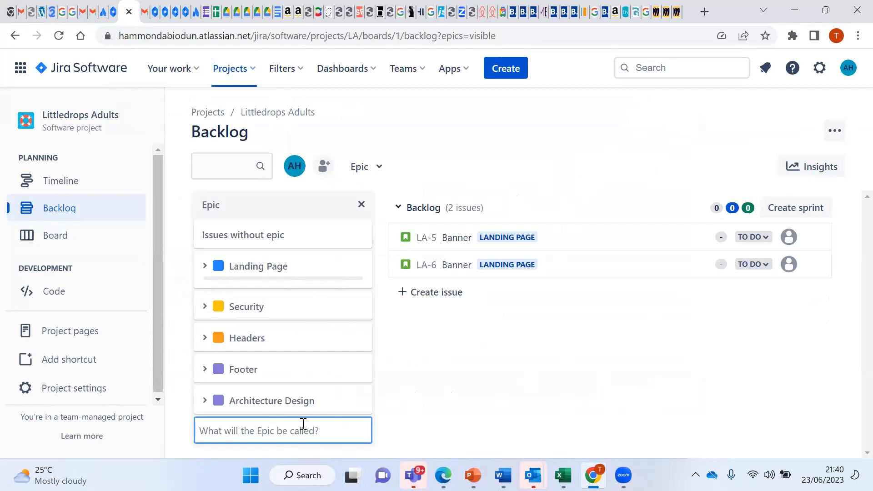
pyautogui.click(475, 381)
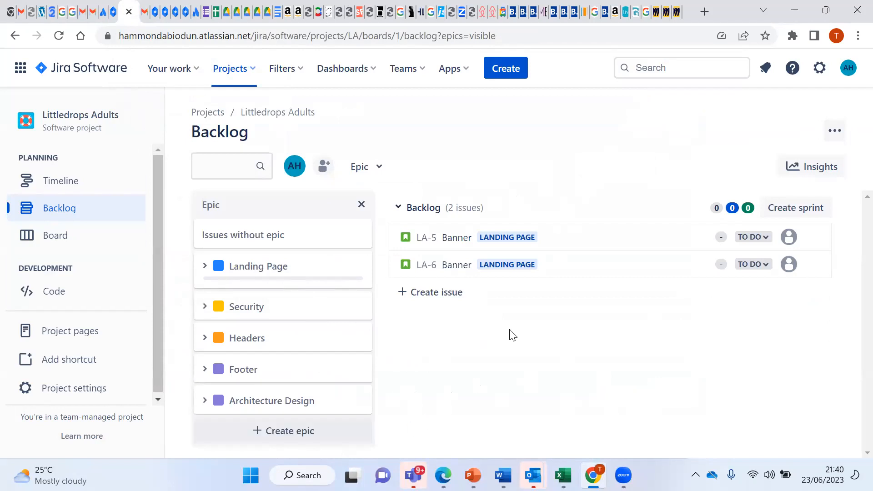
pyautogui.click(272, 434)
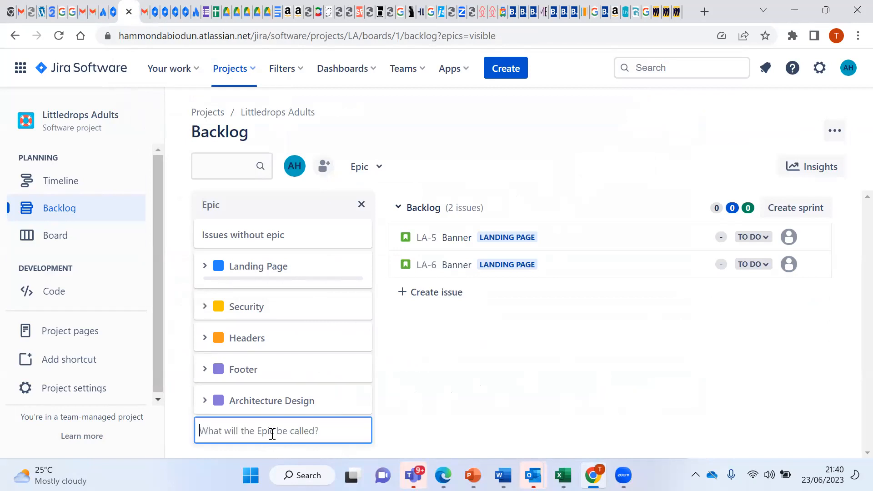
pyautogui.click(509, 372)
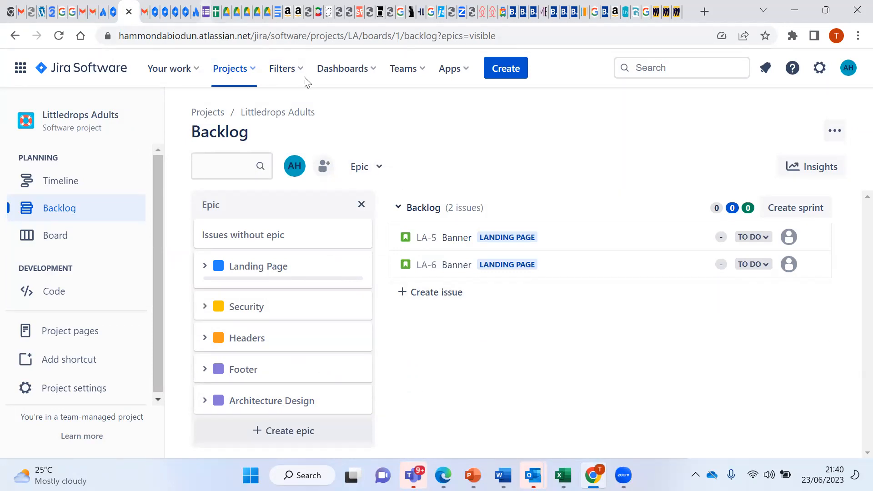
pyautogui.click(175, 11)
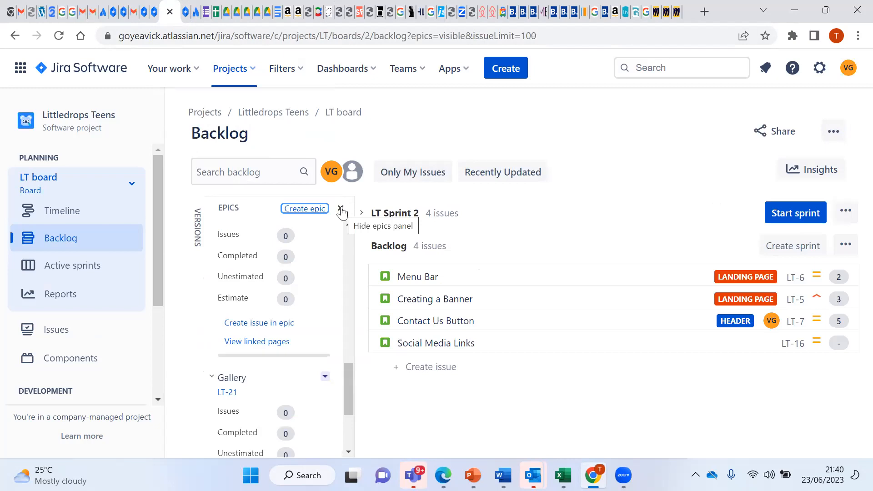
# On the Littledrops Adults backlog, hide the epic panel through the Epic filter options
pyautogui.click(125, 14)
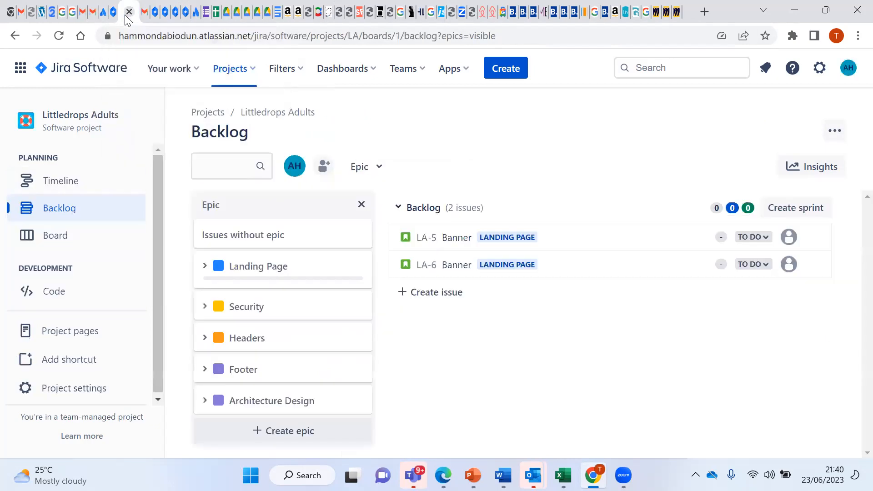
pyautogui.click(379, 169)
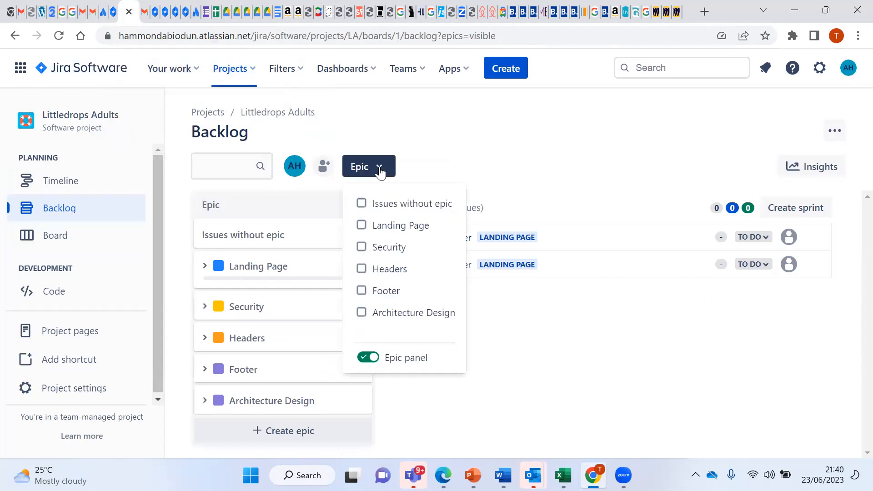
pyautogui.click(374, 359)
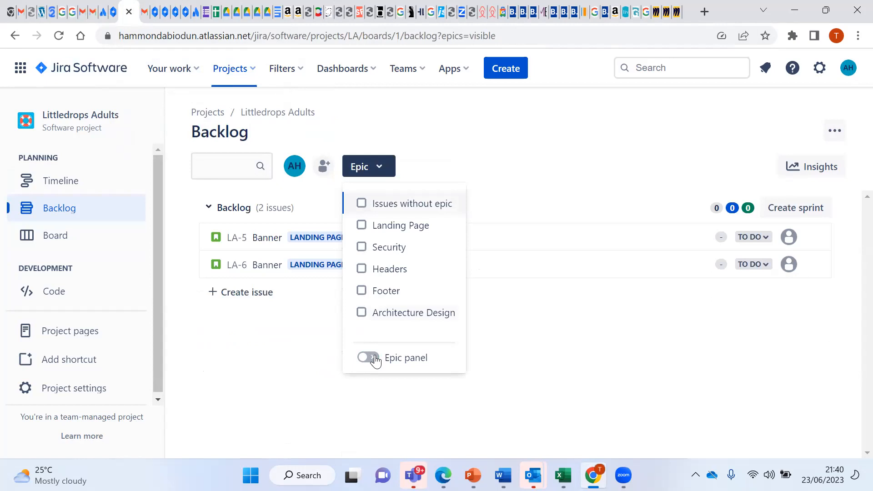
pyautogui.click(291, 369)
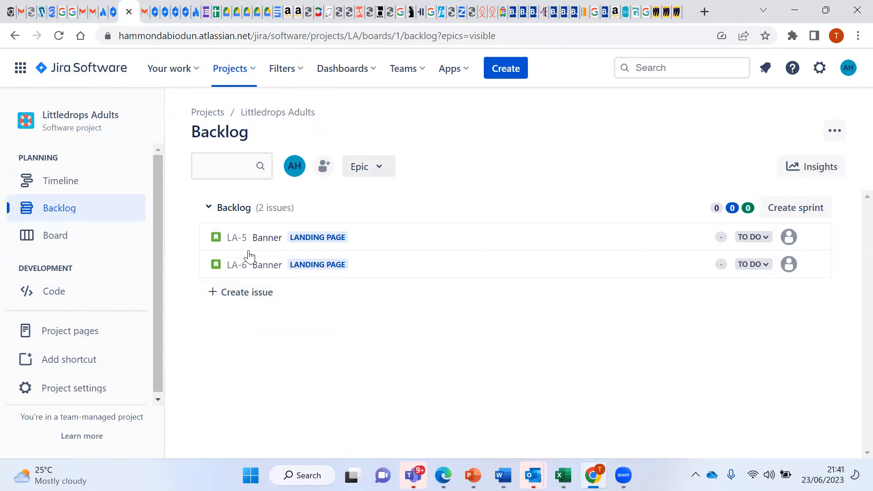
# Turn the Littledrops Adults epic panel back on from the Epic filter options
pyautogui.click(369, 175)
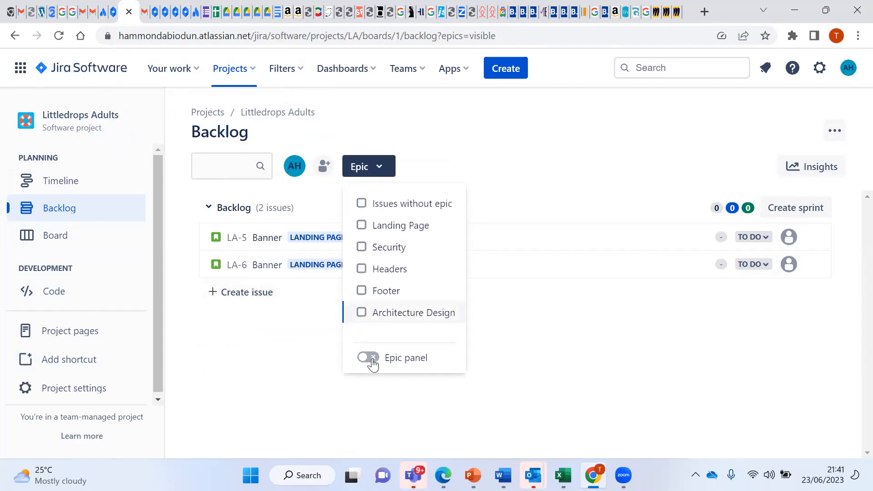
pyautogui.click(368, 357)
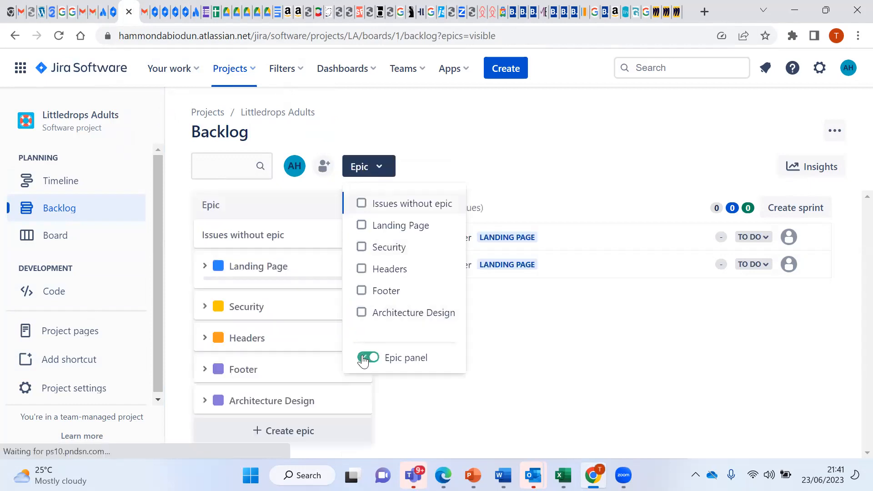
pyautogui.click(524, 387)
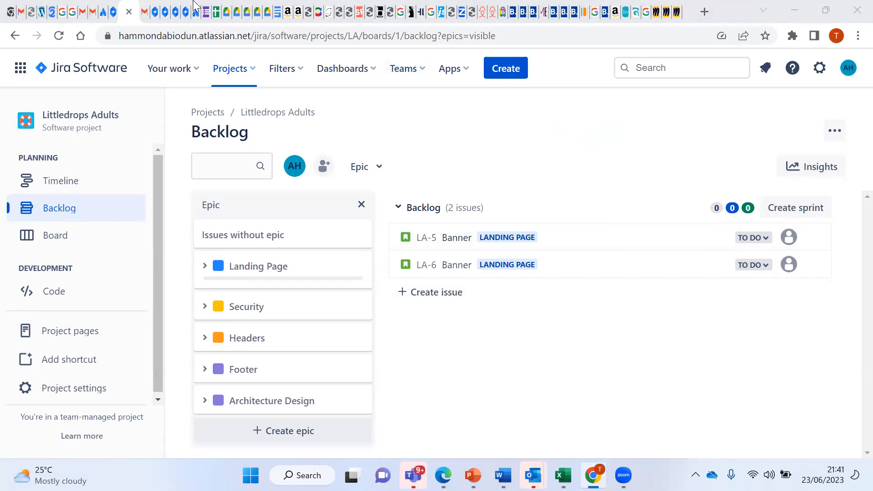
# Switch to the Littledrops Teens backlog, where Gallery (LT-21) shows 0 issues
pyautogui.click(175, 13)
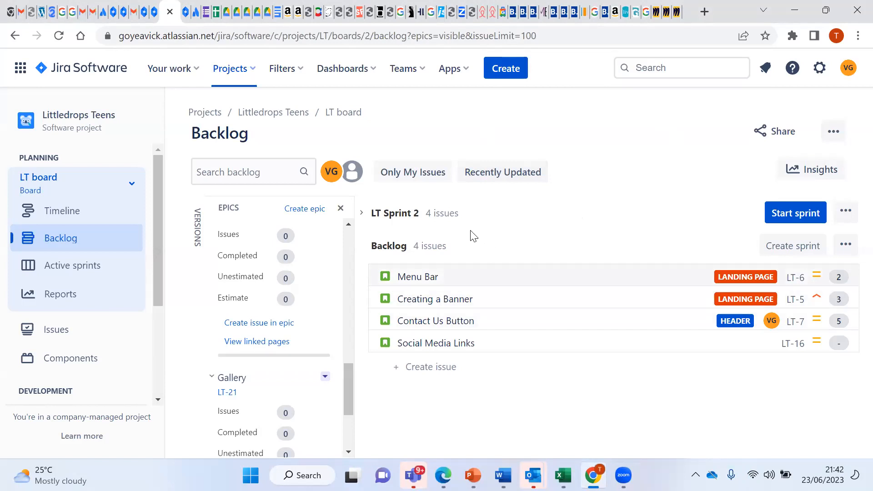
pyautogui.click(303, 209)
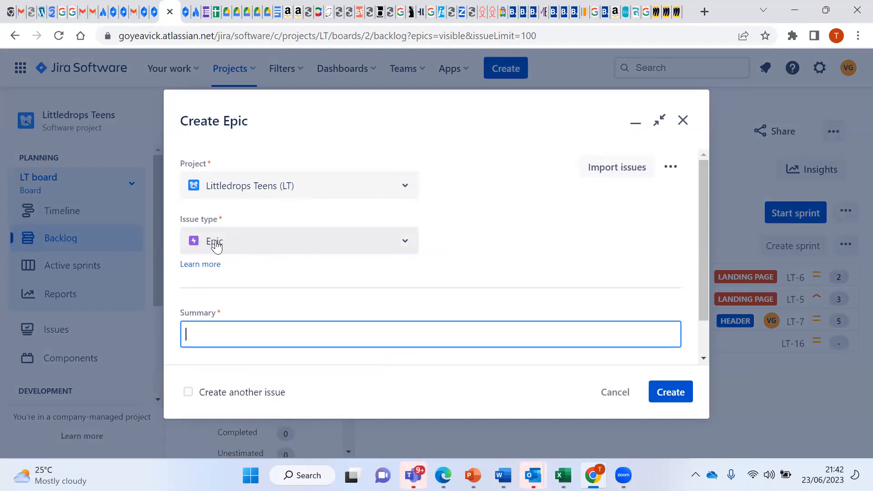
pyautogui.click(406, 243)
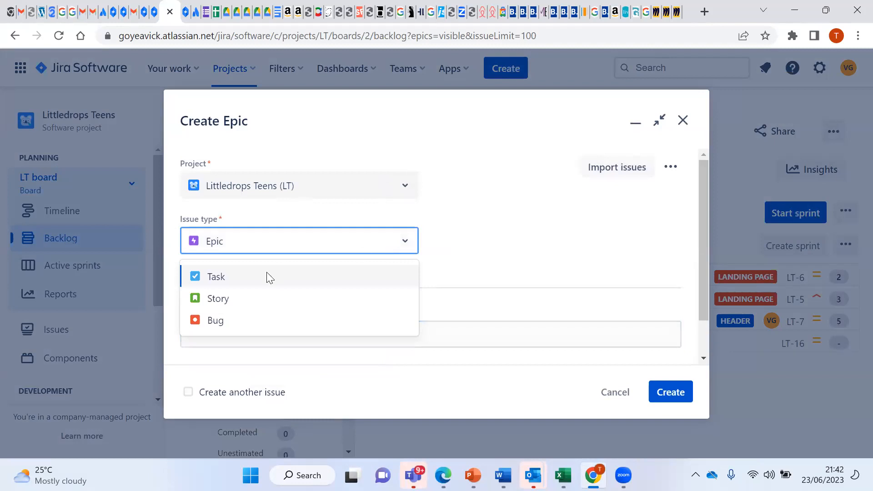
pyautogui.click(226, 295)
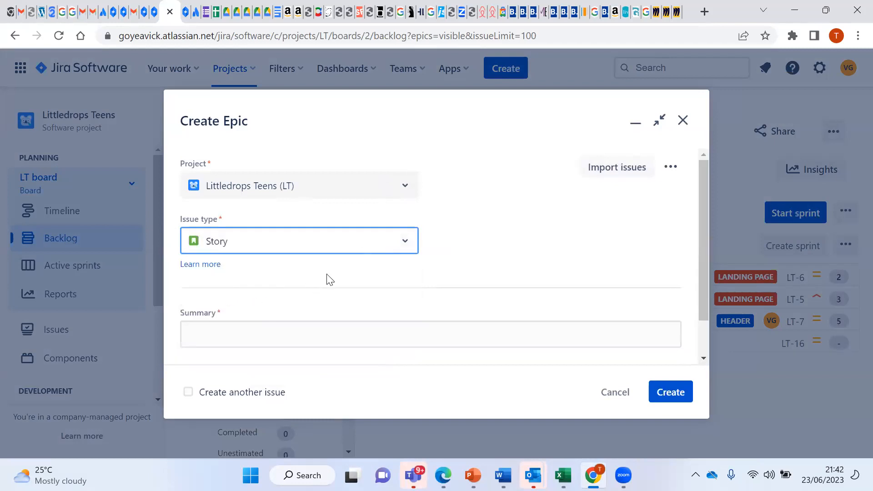
pyautogui.click(404, 242)
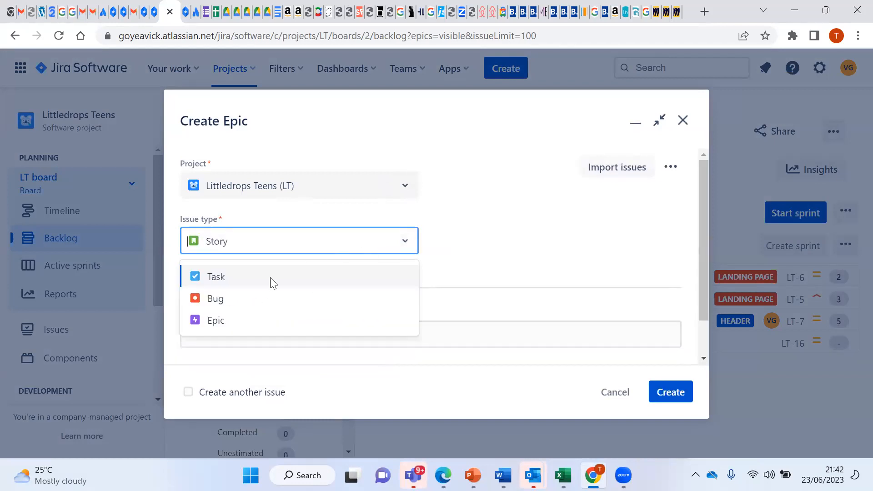
pyautogui.click(246, 318)
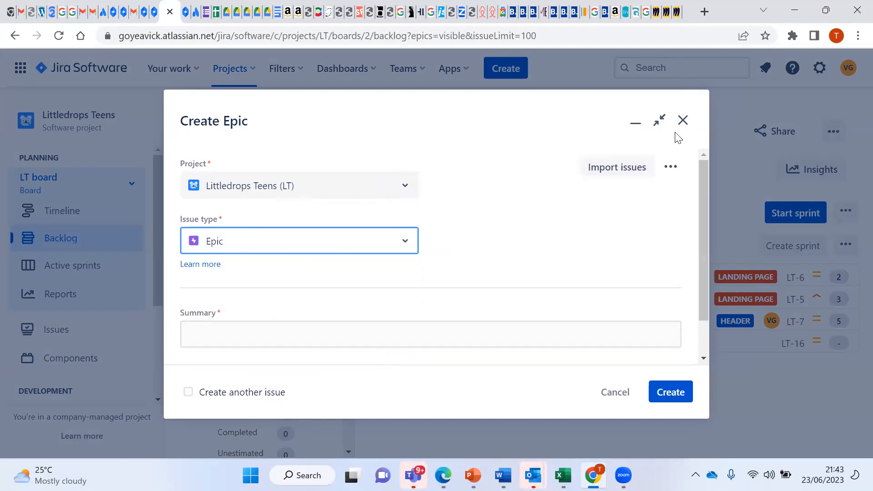
pyautogui.click(683, 122)
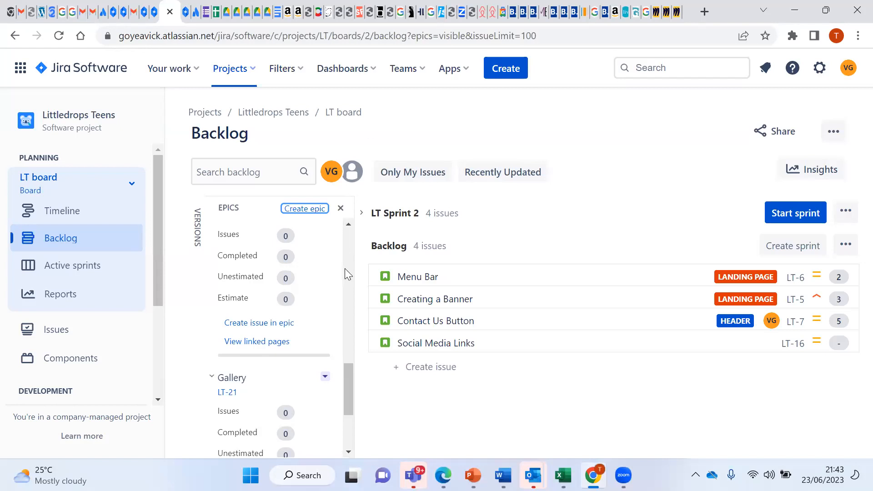
# In the Epics panel, collapse Gallery, Architecture Design and Discovery Qlik Logic BE Analysis
pyautogui.moveTo(349, 371); pyautogui.dragTo(350, 383)
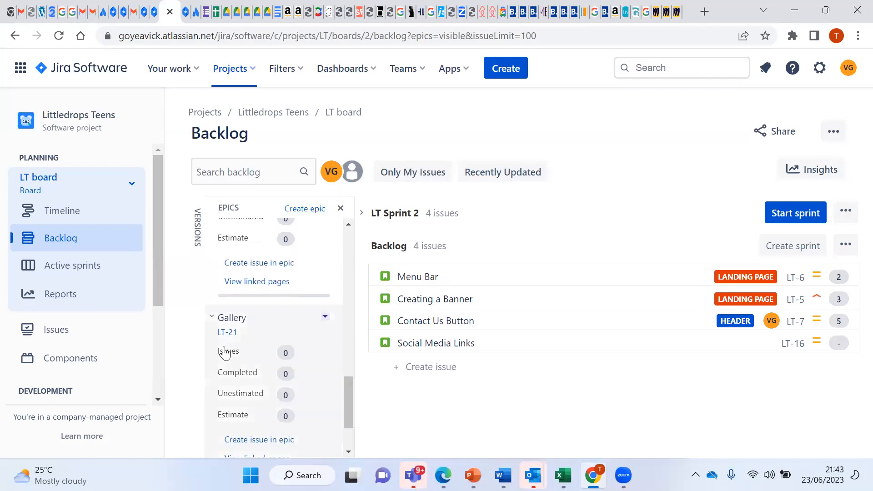
pyautogui.click(211, 319)
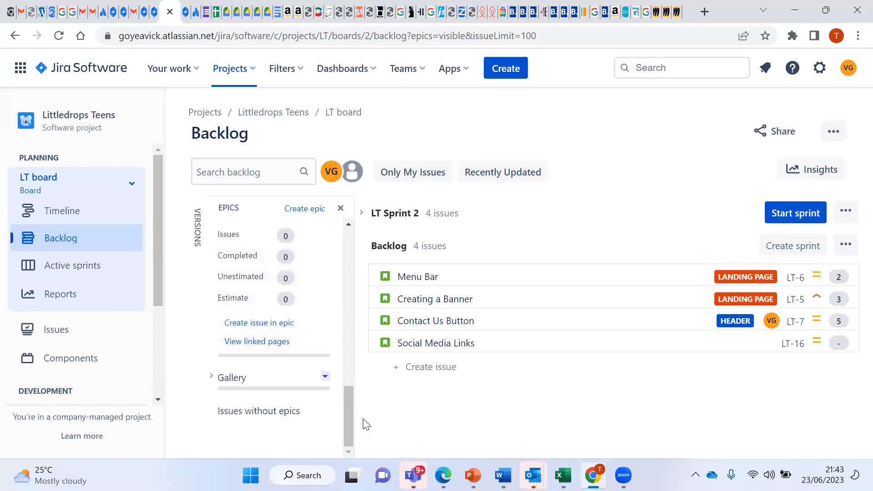
pyautogui.moveTo(351, 413); pyautogui.dragTo(357, 381)
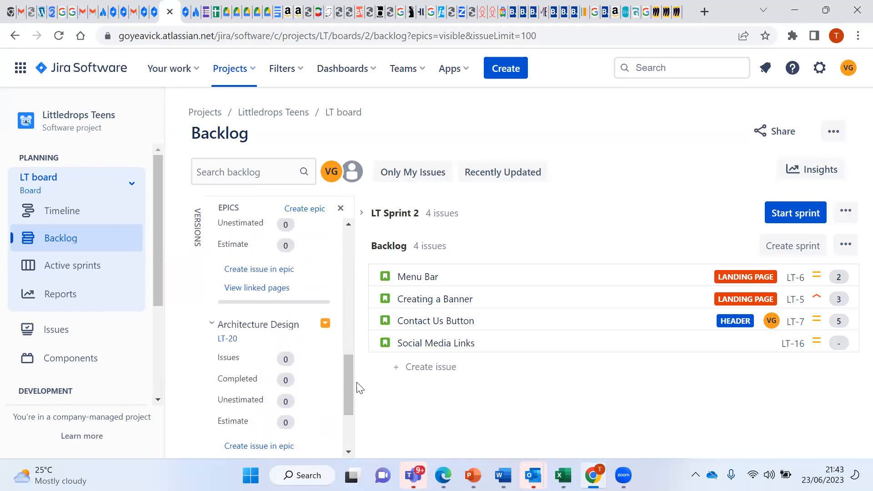
pyautogui.click(212, 323)
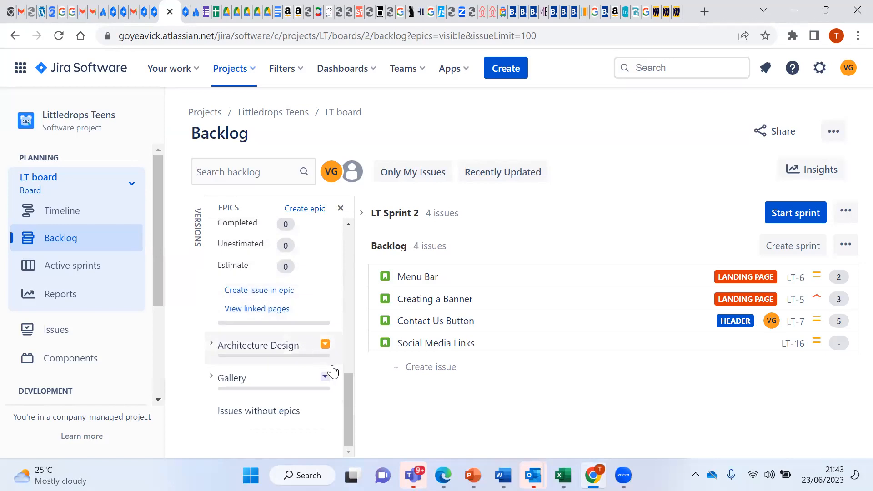
pyautogui.moveTo(344, 396); pyautogui.dragTo(355, 347)
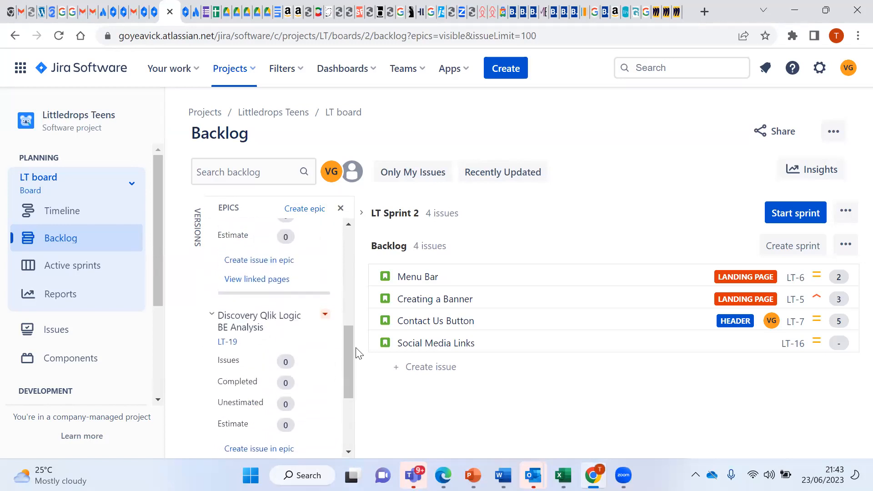
pyautogui.click(212, 318)
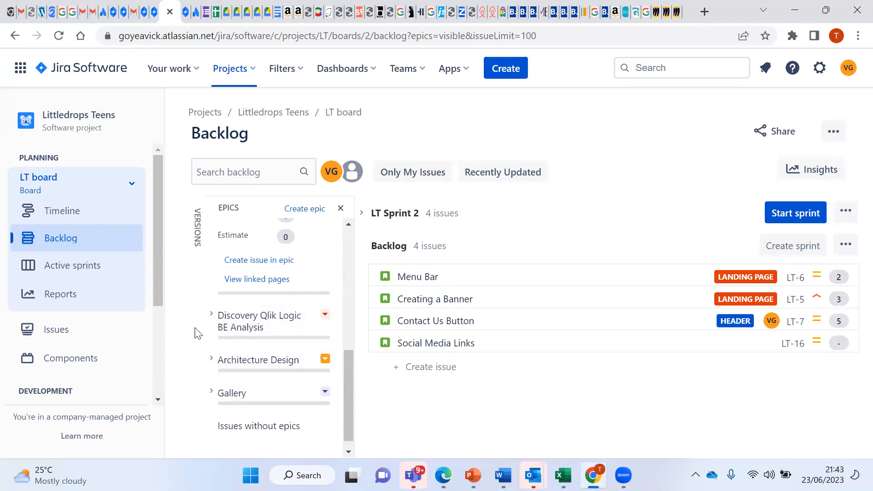
pyautogui.click(212, 318)
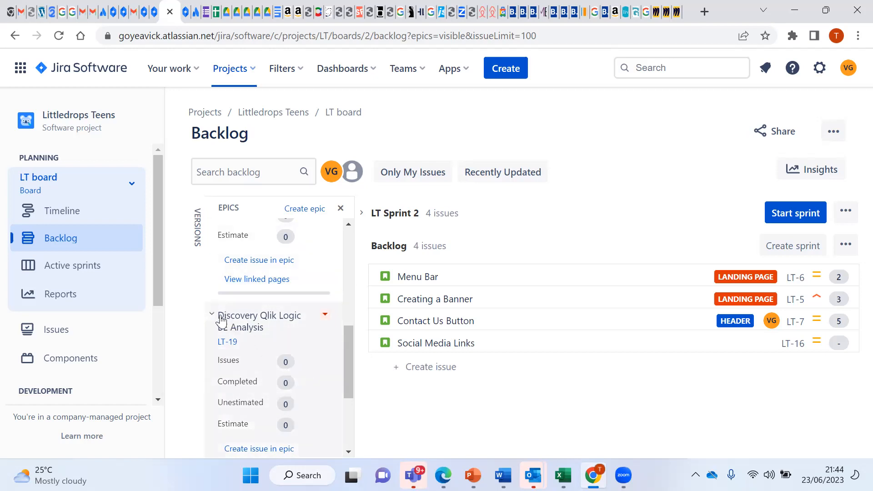
pyautogui.click(211, 314)
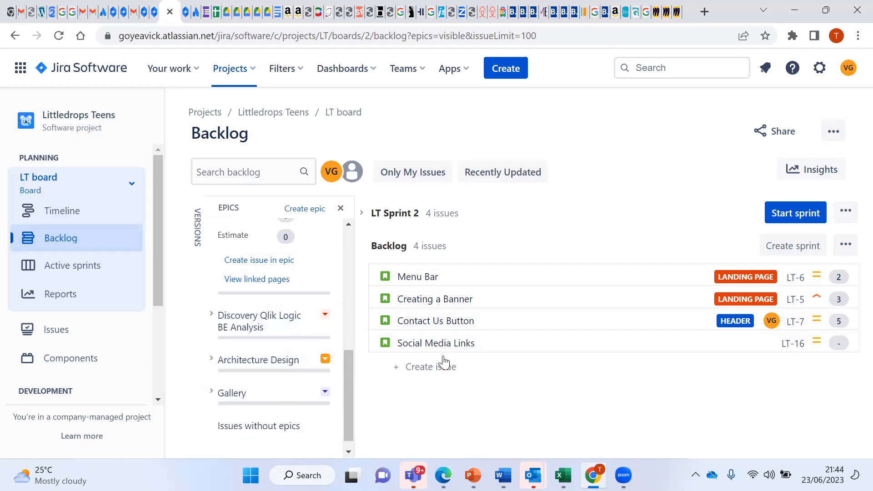
# Hide the epics list and add backlog story 'Identify number of pages in the dashboard' (LT-22)
pyautogui.click(340, 208)
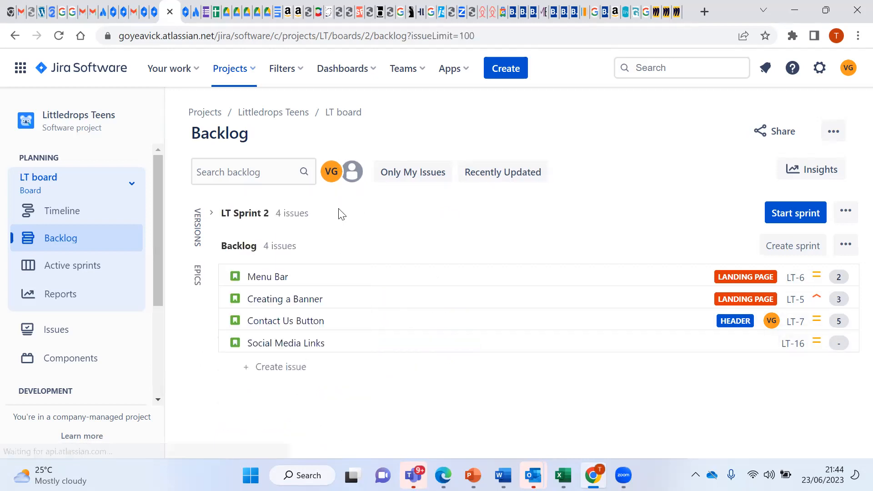
pyautogui.click(279, 368)
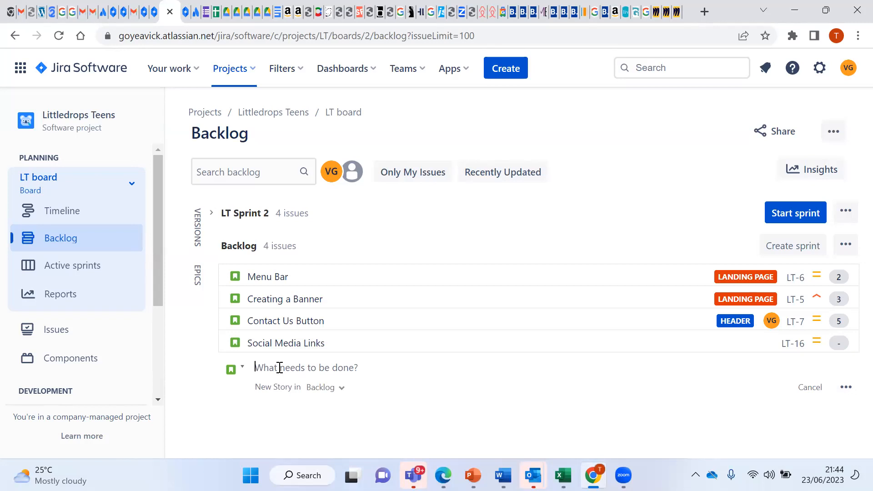
pyautogui.write('Identify nu')
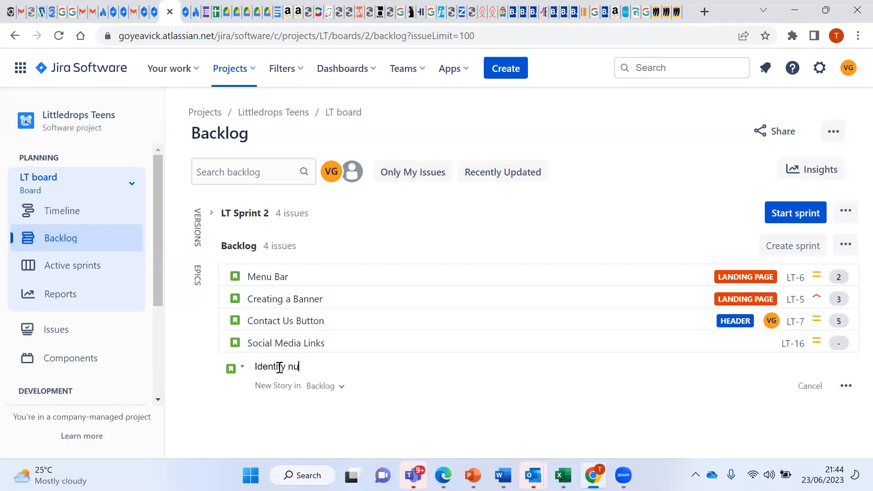
pyautogui.write('mber sheets')
pyautogui.press('BackSpace')
pyautogui.press('BackSpace')
pyautogui.press('BackSpace')
pyautogui.press('BackSpace')
pyautogui.press('BackSpace')
pyautogui.write('of pages in ')
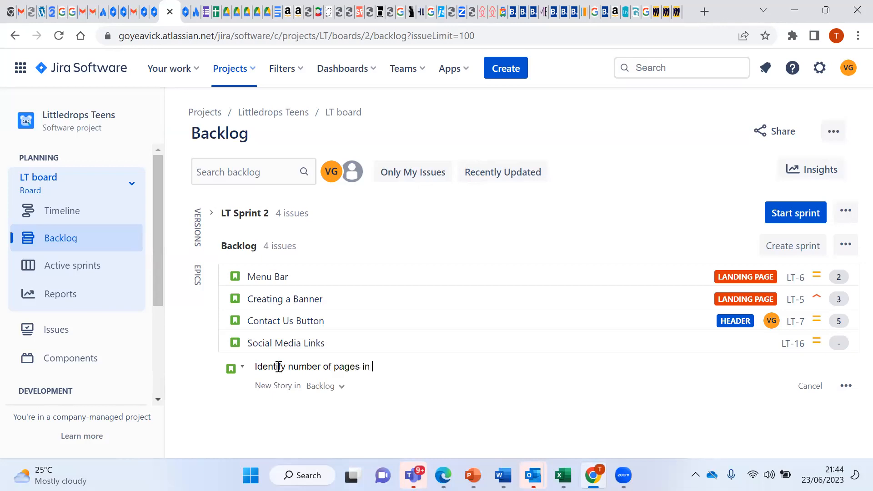
pyautogui.write('the dashboard')
pyautogui.press('Return')
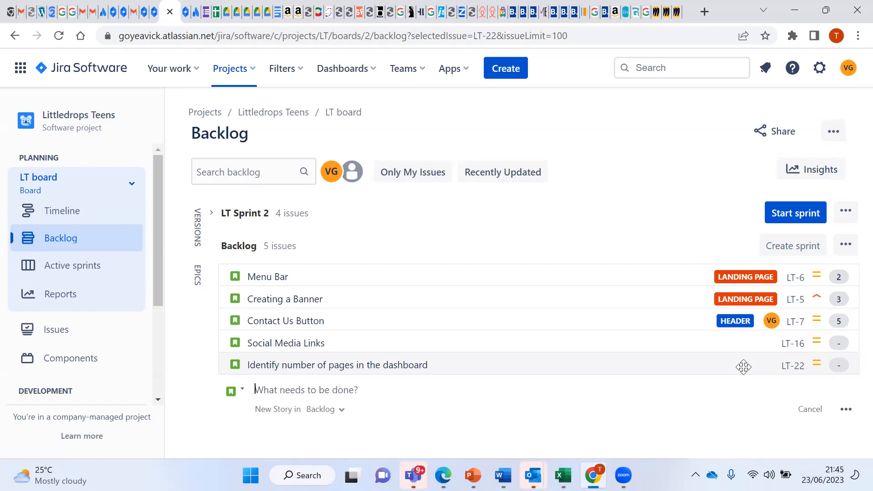
# With the epics listed beside the backlog, drag LT-22 onto the Discovery Qlik Logic BE Analysis epic
pyautogui.click(196, 294)
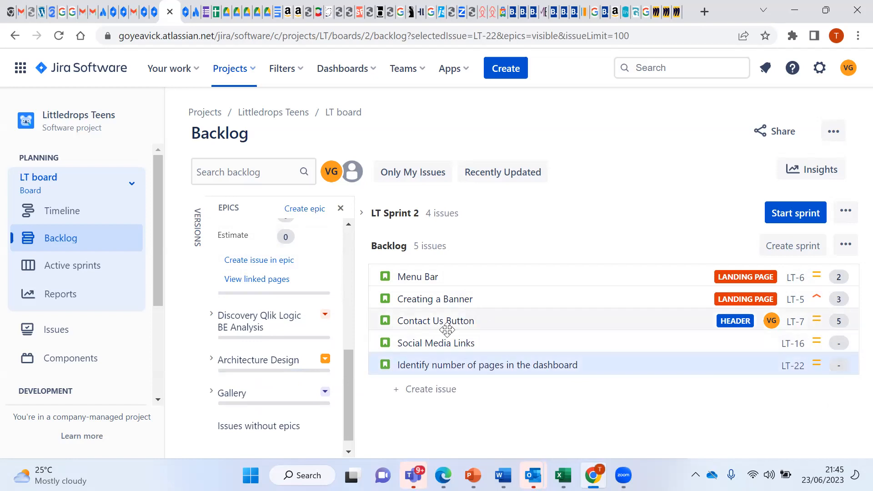
pyautogui.click(210, 319)
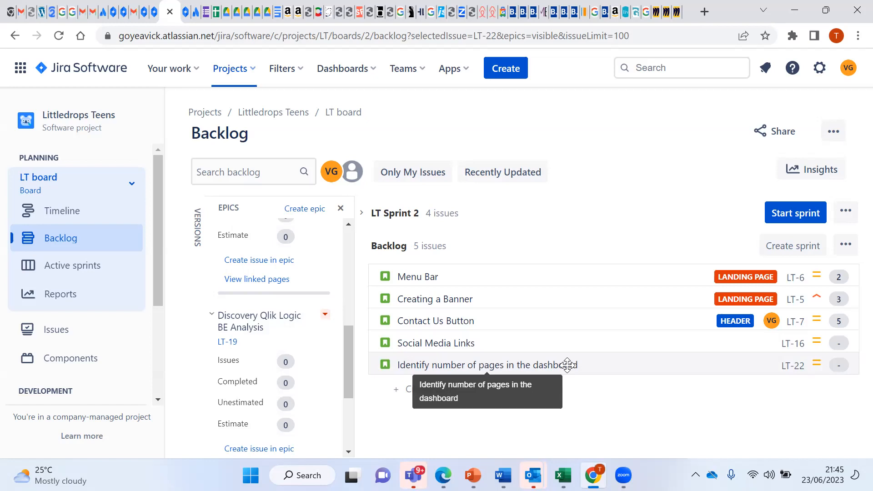
pyautogui.moveTo(567, 365); pyautogui.dragTo(222, 352)
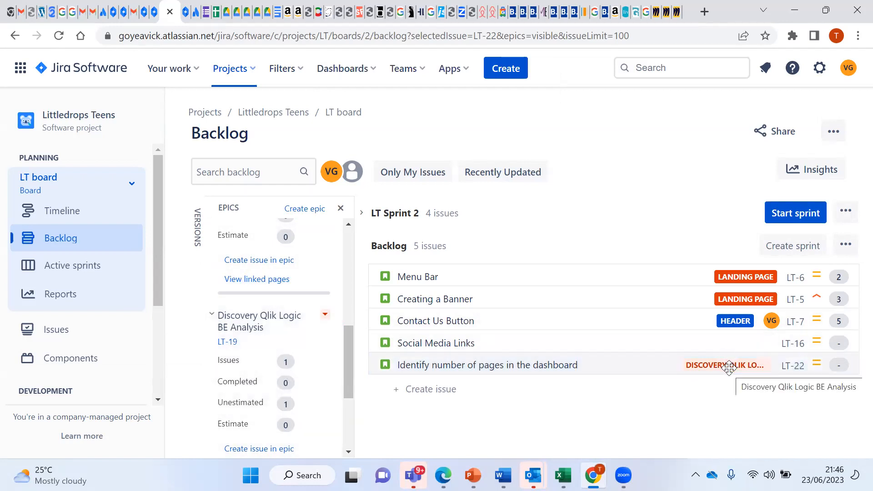
# Collapse the expanded Discovery Qlik Logic BE Analysis and Payment Platform epics
pyautogui.click(213, 317)
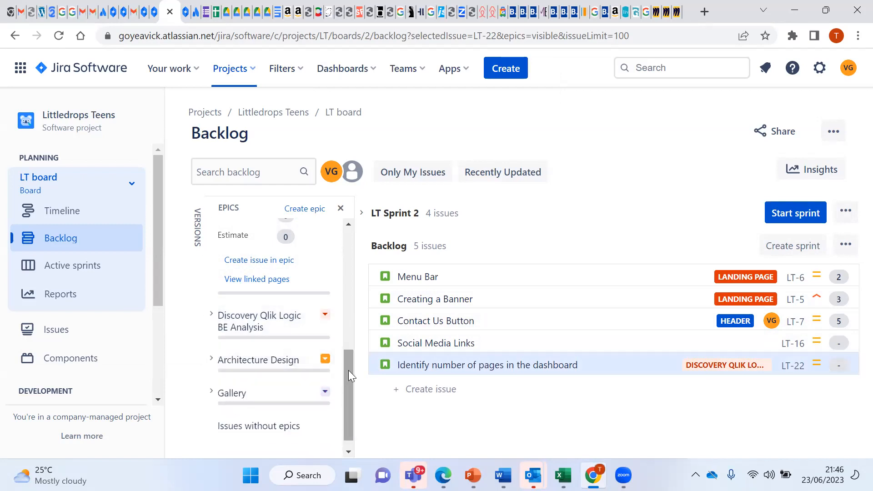
pyautogui.moveTo(350, 371); pyautogui.dragTo(355, 324)
pyautogui.click(212, 284)
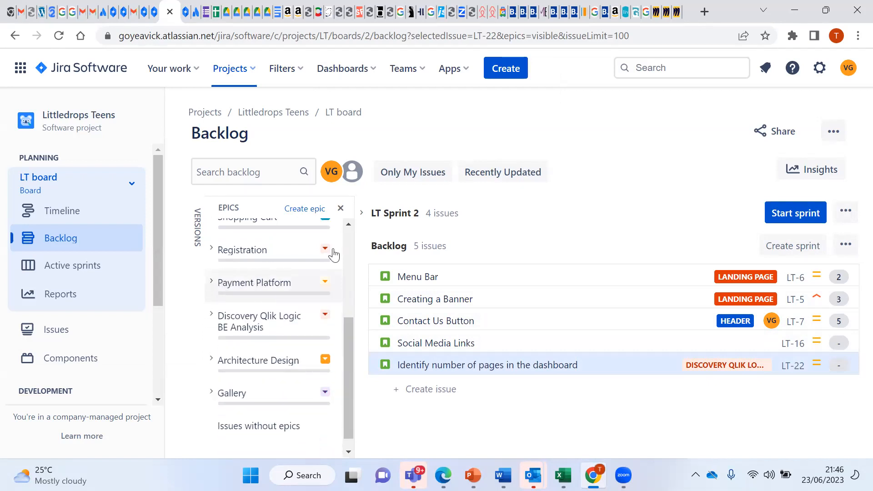
pyautogui.moveTo(349, 346); pyautogui.dragTo(335, 258)
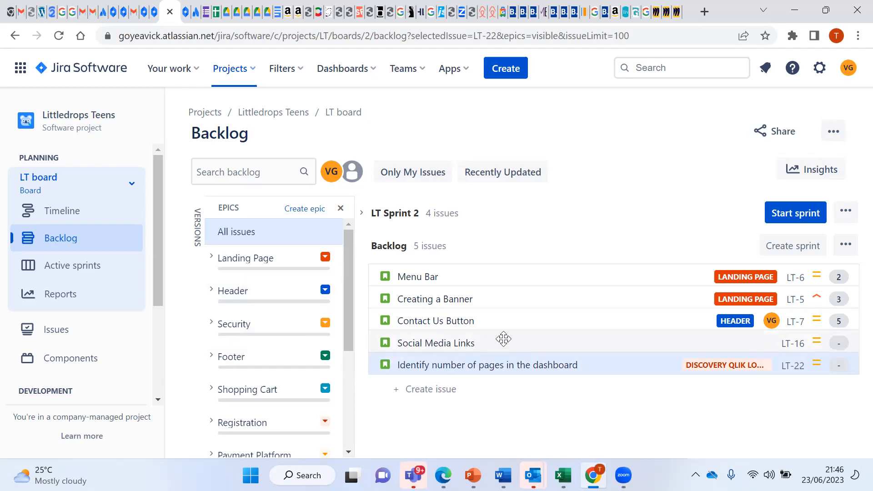
# Set the Epic Link of the Social Media Links story (LT-16) to Footer, then close its details
pyautogui.click(504, 339)
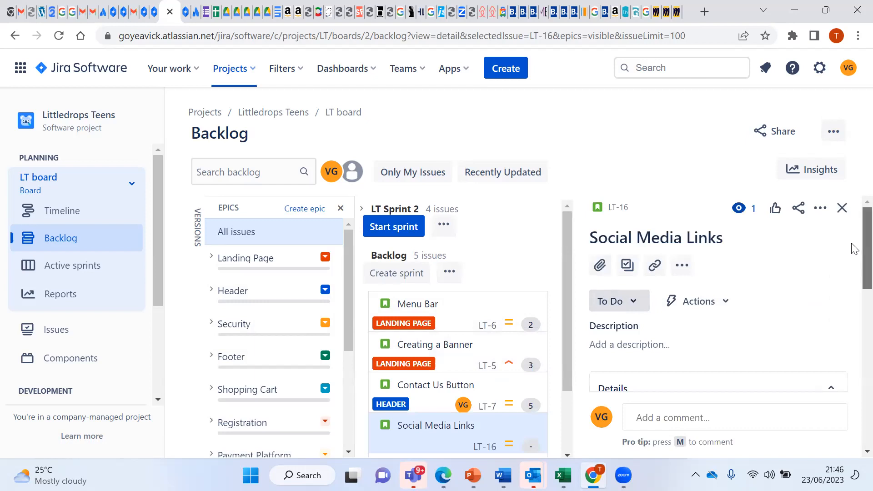
pyautogui.scroll(-2, 855, 286)
pyautogui.scroll(-5, 854, 290)
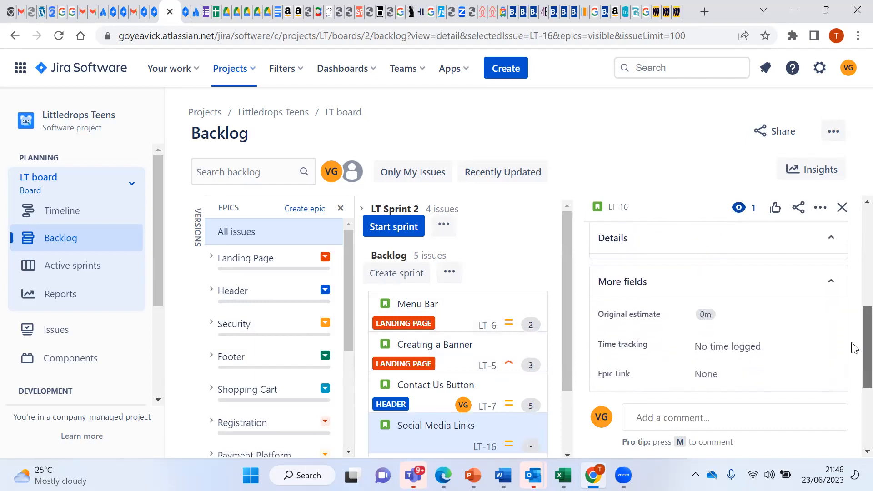
pyautogui.scroll(-1, 854, 359)
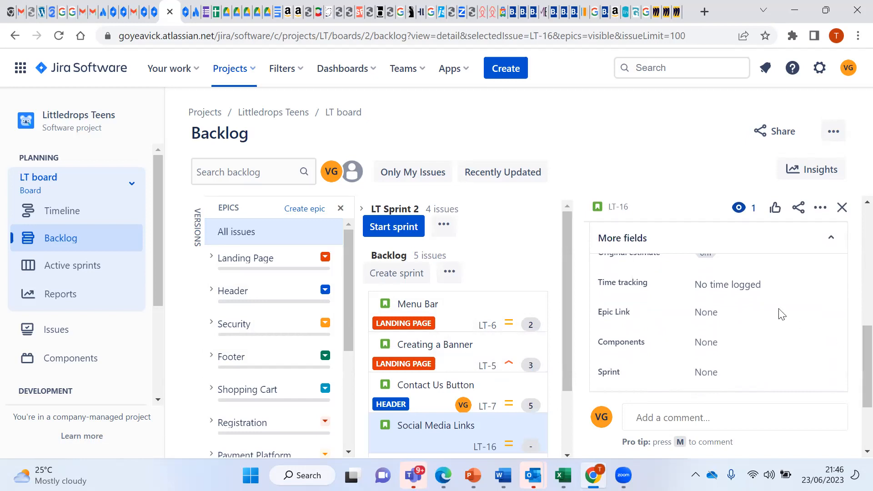
pyautogui.click(724, 311)
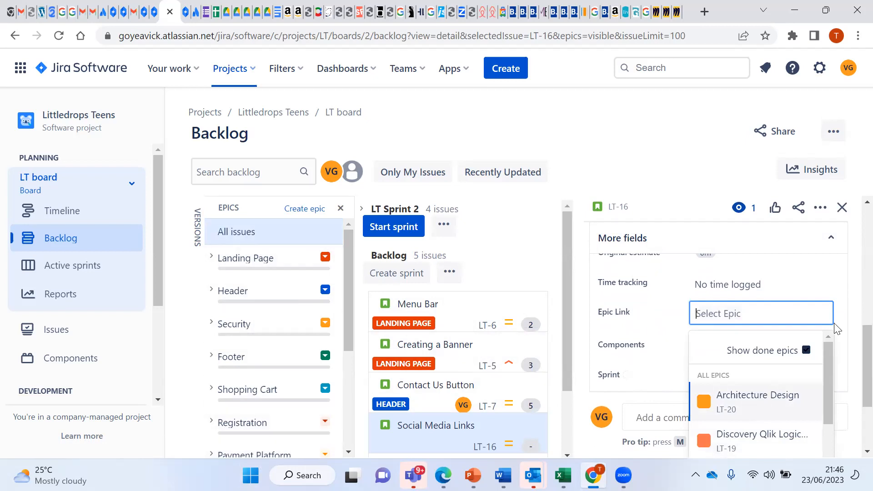
pyautogui.moveTo(827, 355); pyautogui.dragTo(828, 406)
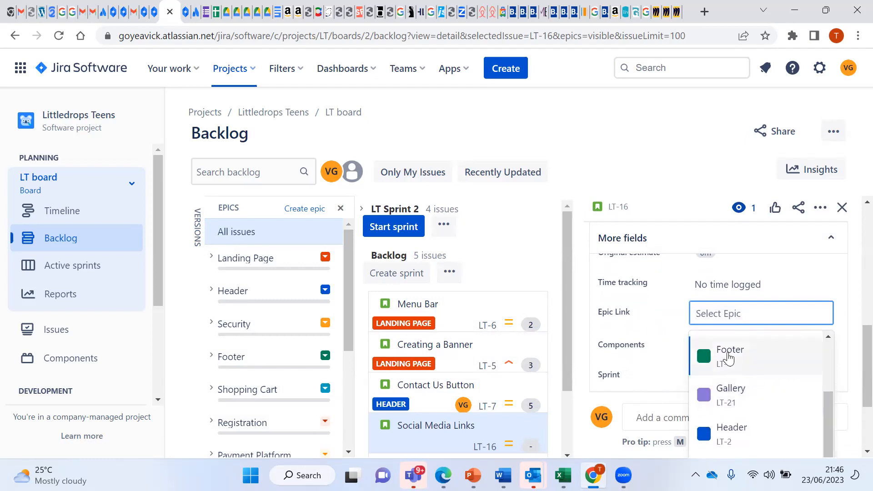
pyautogui.click(729, 359)
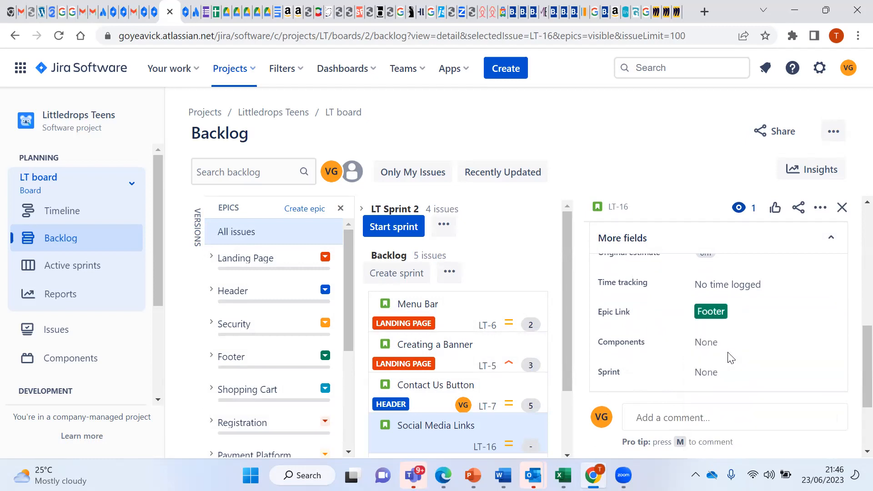
pyautogui.click(842, 207)
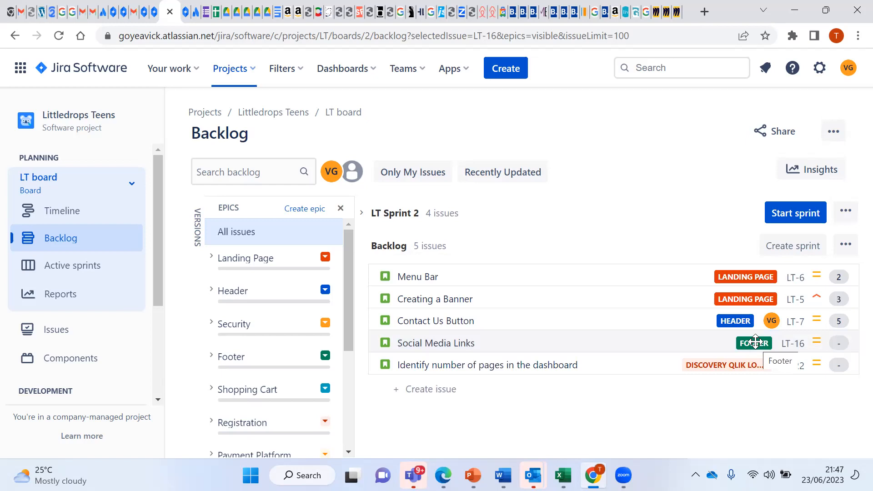
pyautogui.click(462, 299)
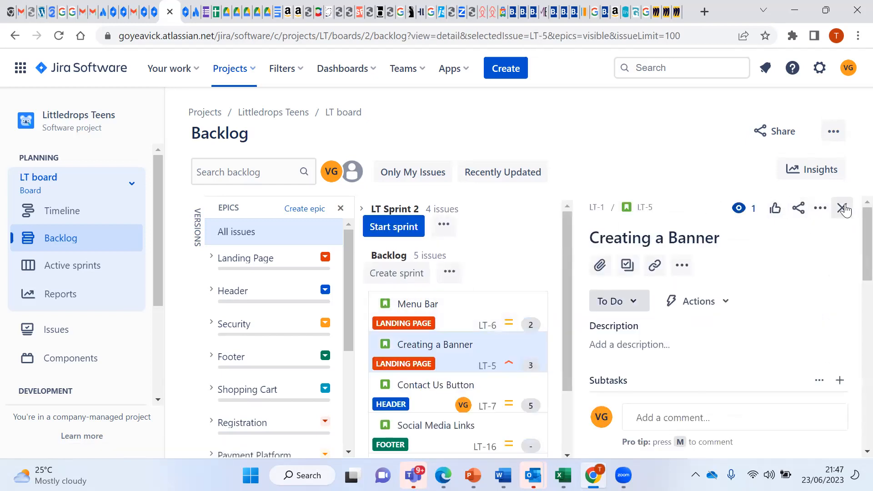
pyautogui.click(843, 209)
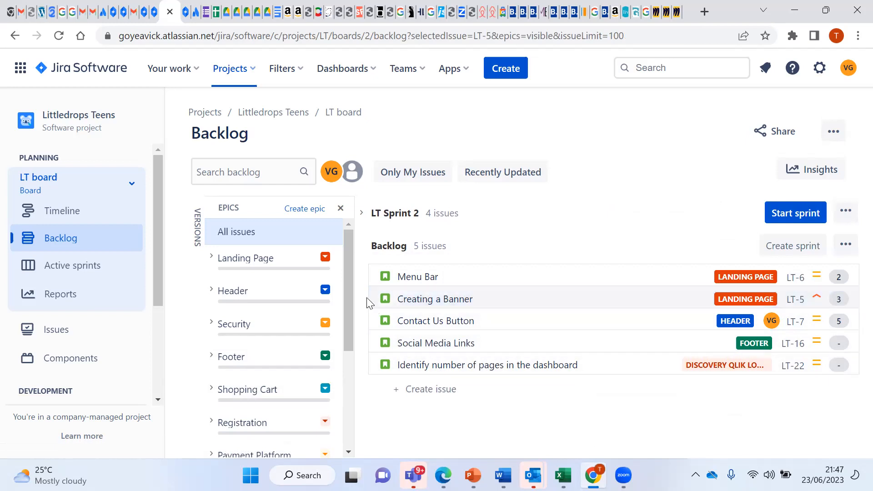
pyautogui.moveTo(344, 288); pyautogui.dragTo(353, 382)
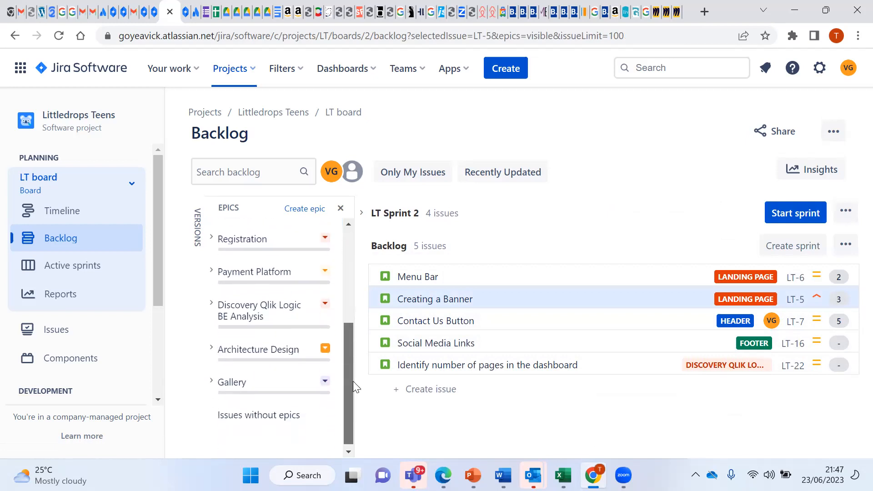
# Expand the Discovery Qlik Logic BE Analysis epic (LT-19) to show its 1 issue and estimate
pyautogui.click(211, 308)
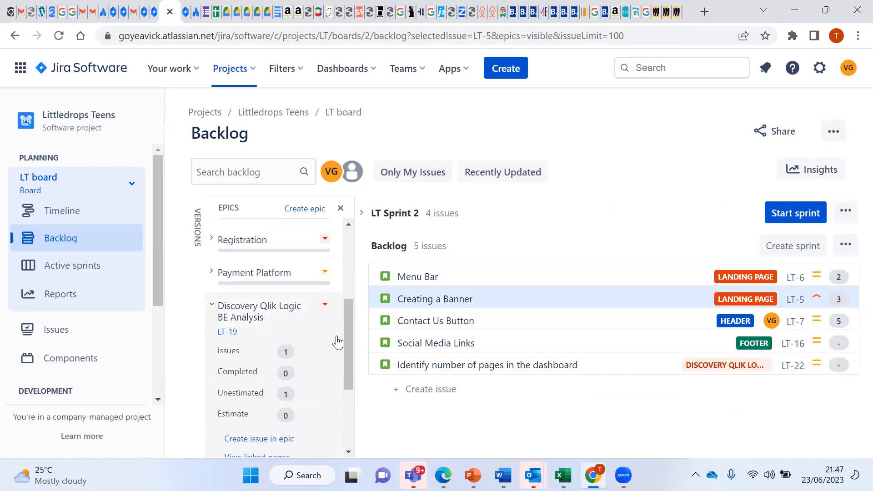
pyautogui.moveTo(346, 347); pyautogui.dragTo(338, 380)
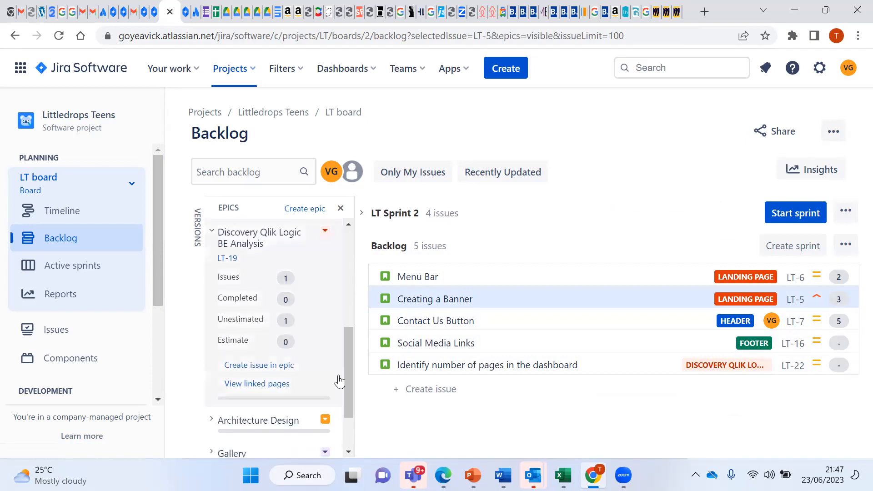
# Start a new issue in the Discovery epic, reviewing Task, Bug and Epic but keeping Story
pyautogui.click(256, 370)
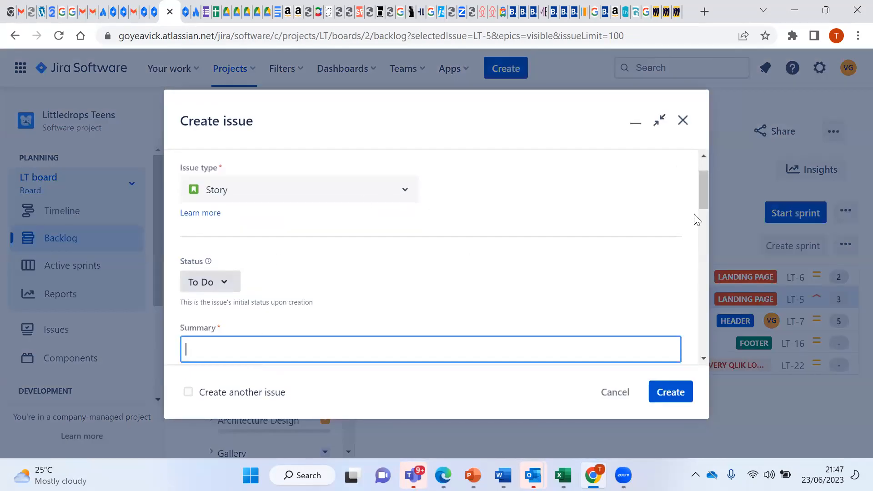
pyautogui.moveTo(700, 197)
pyautogui.mouseDown()
pyautogui.moveTo(701, 165)
pyautogui.moveTo(709, 191)
pyautogui.mouseUp()
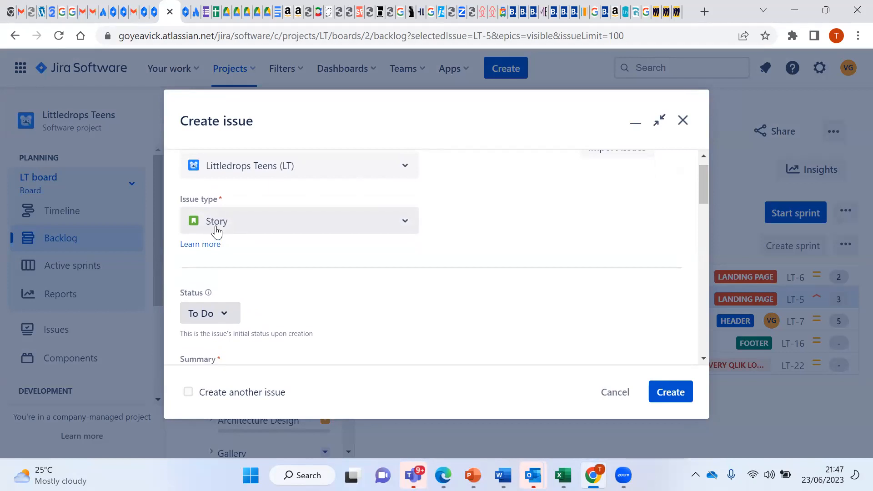
pyautogui.click(405, 223)
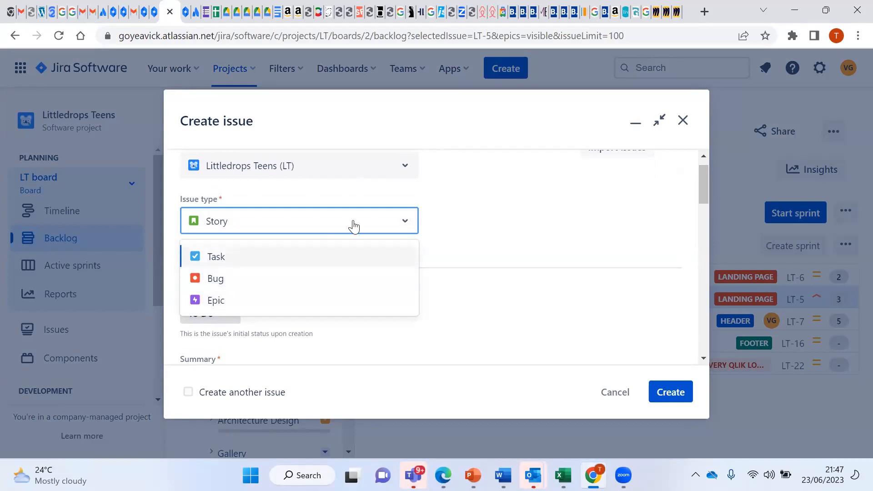
pyautogui.click(481, 233)
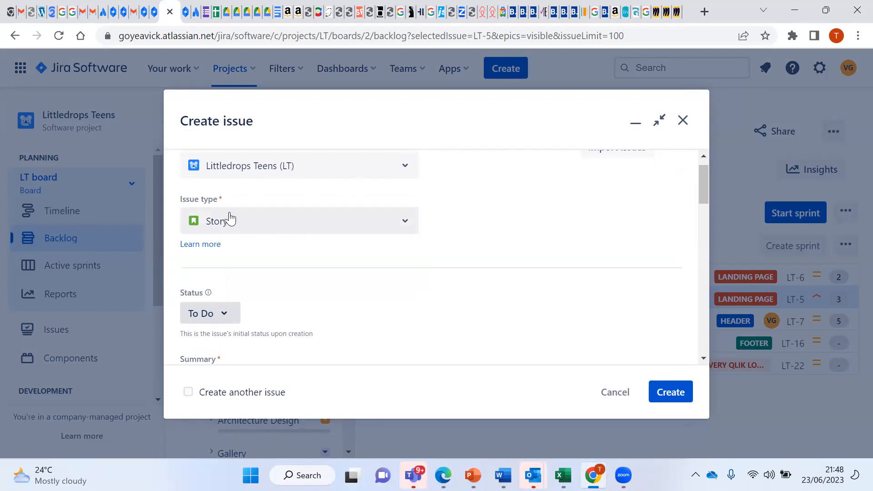
pyautogui.click(407, 227)
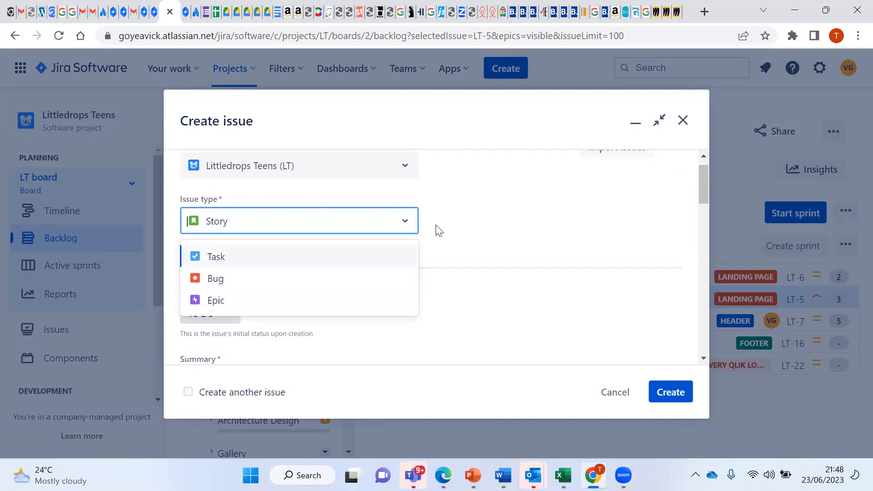
pyautogui.click(486, 220)
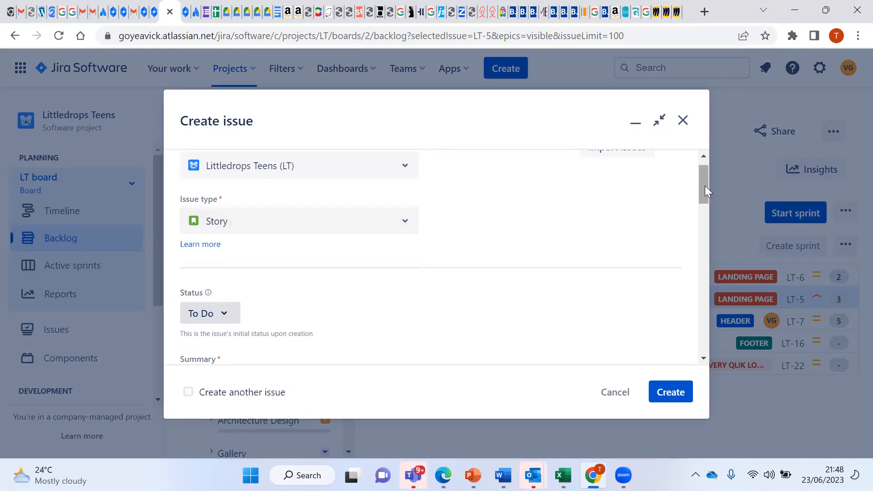
pyautogui.scroll(1, 705, 181)
pyautogui.moveTo(705, 180); pyautogui.dragTo(706, 201)
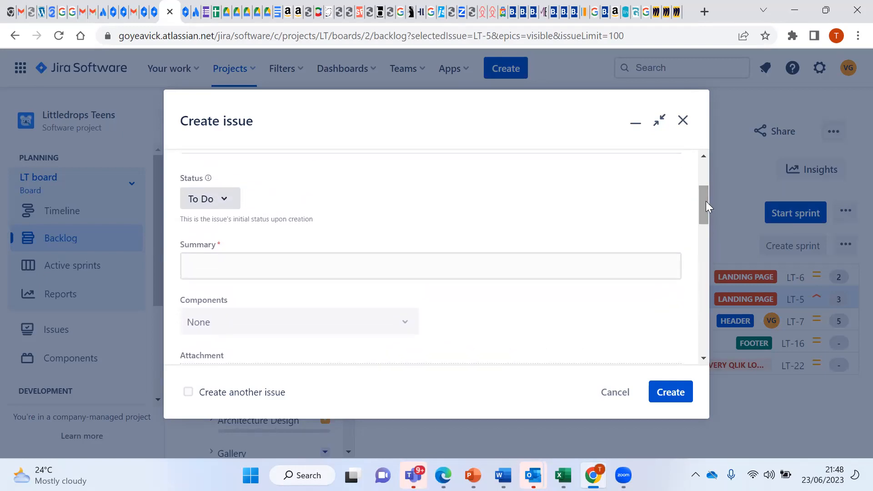
# Enter the summary 'Initial BE Analysis', check the Epic Link, and create story LT-23
pyautogui.click(293, 264)
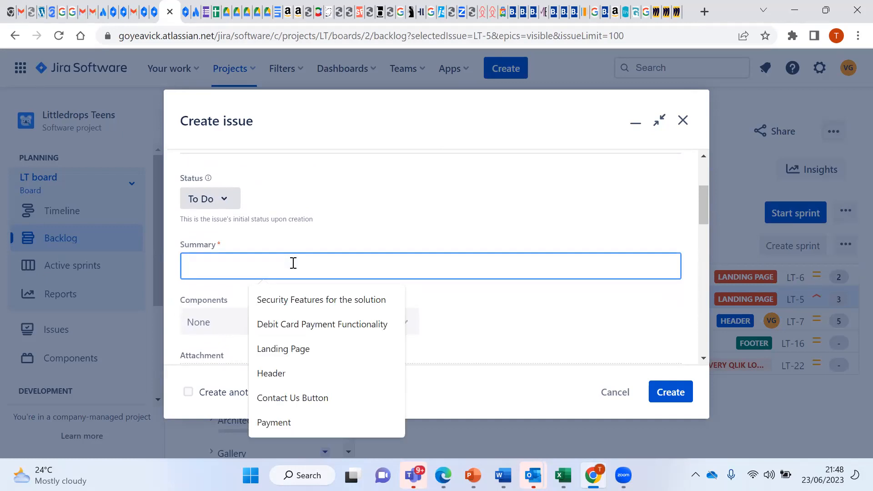
pyautogui.write('In')
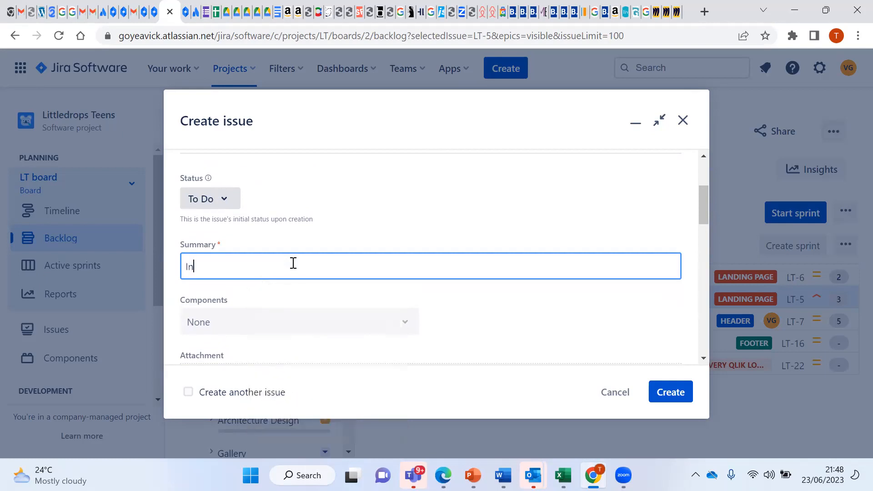
pyautogui.write('itial BE Analysis')
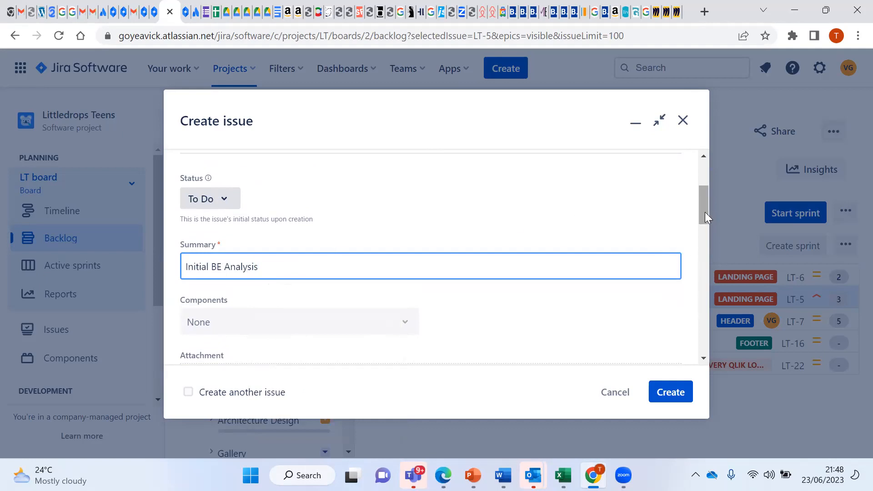
pyautogui.moveTo(705, 211); pyautogui.dragTo(704, 246)
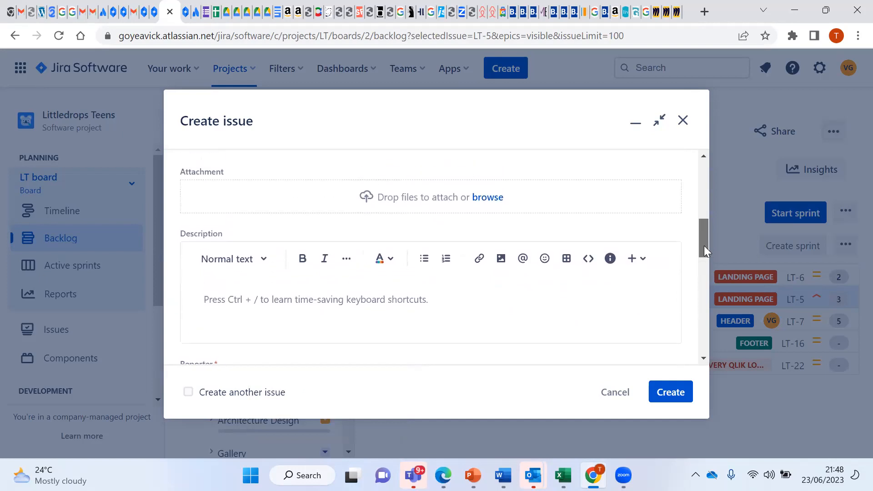
pyautogui.moveTo(704, 245)
pyautogui.mouseDown()
pyautogui.moveTo(702, 232)
pyautogui.moveTo(704, 255)
pyautogui.mouseUp()
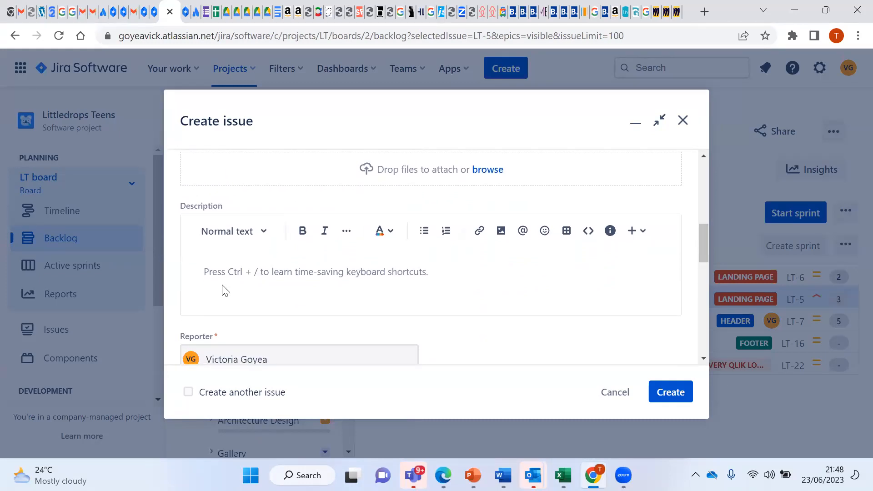
pyautogui.click(267, 273)
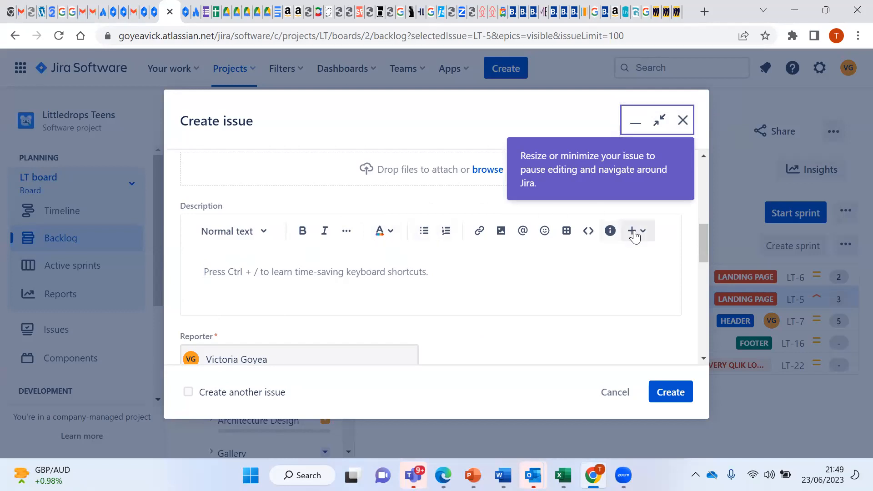
pyautogui.moveTo(700, 243); pyautogui.dragTo(705, 273)
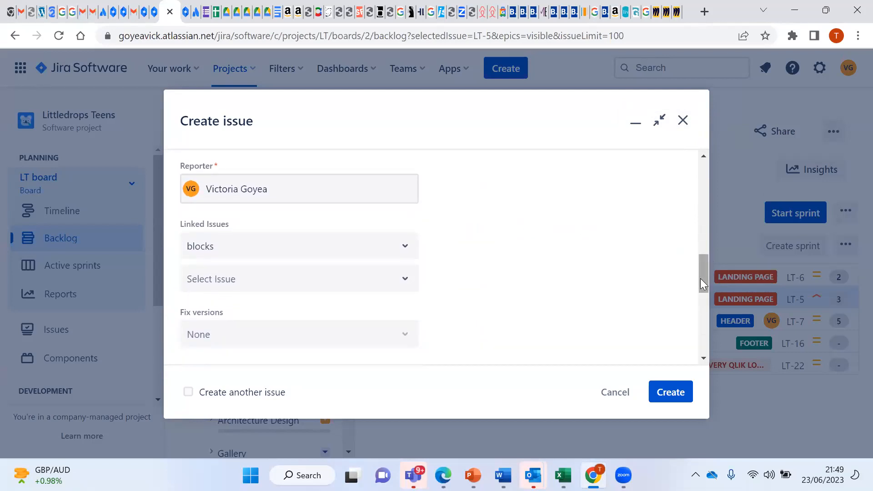
pyautogui.moveTo(701, 279); pyautogui.dragTo(696, 222)
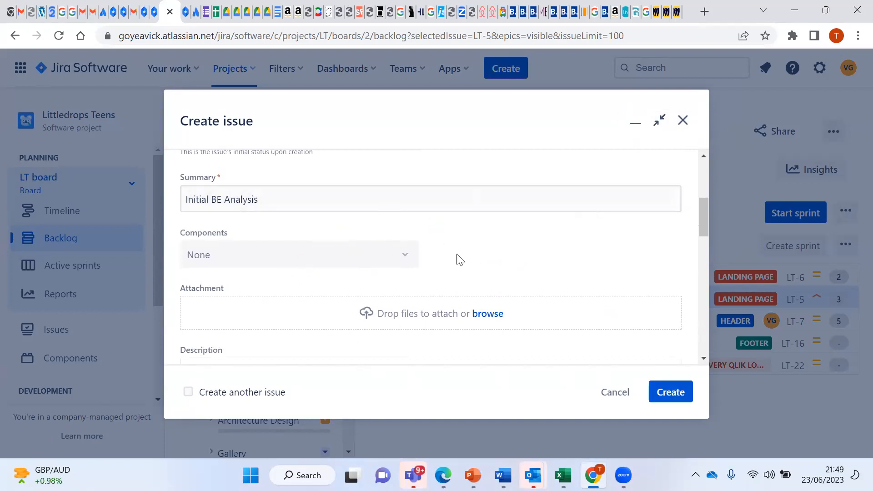
pyautogui.moveTo(703, 204); pyautogui.dragTo(692, 307)
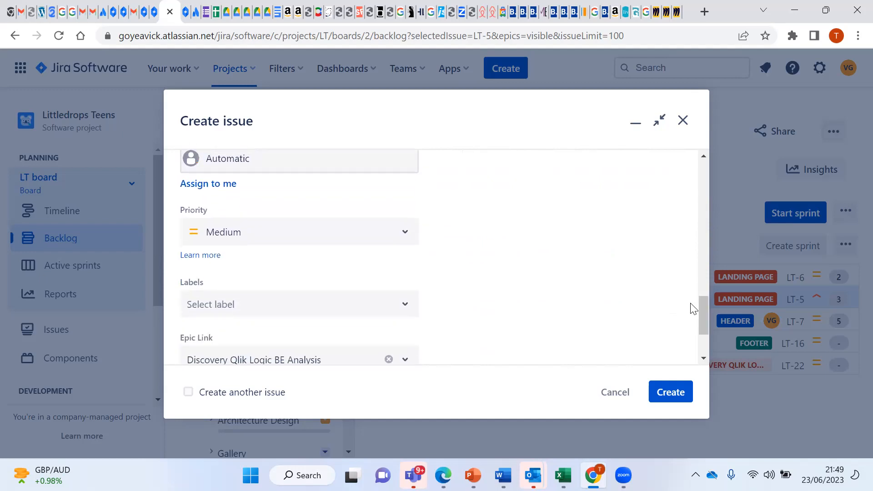
pyautogui.click(665, 395)
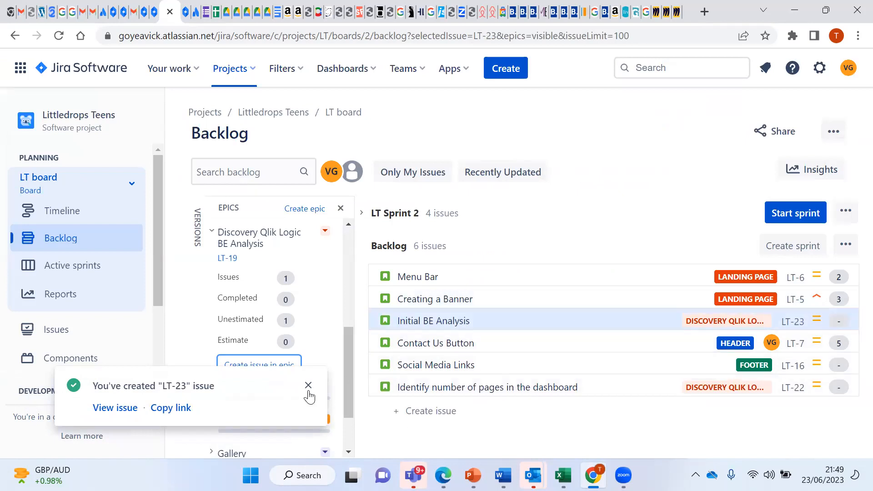
# Close the 'You've created LT-23' notice and begin another issue in the Discovery epic
pyautogui.click(308, 387)
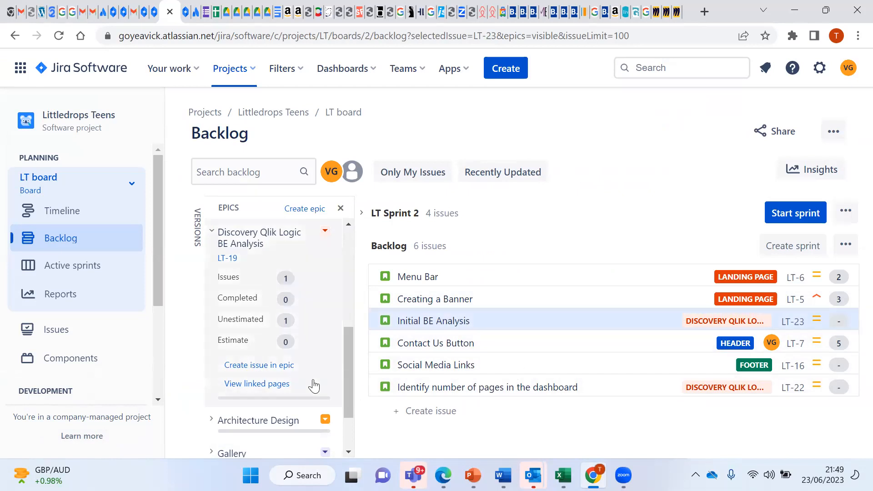
pyautogui.click(267, 367)
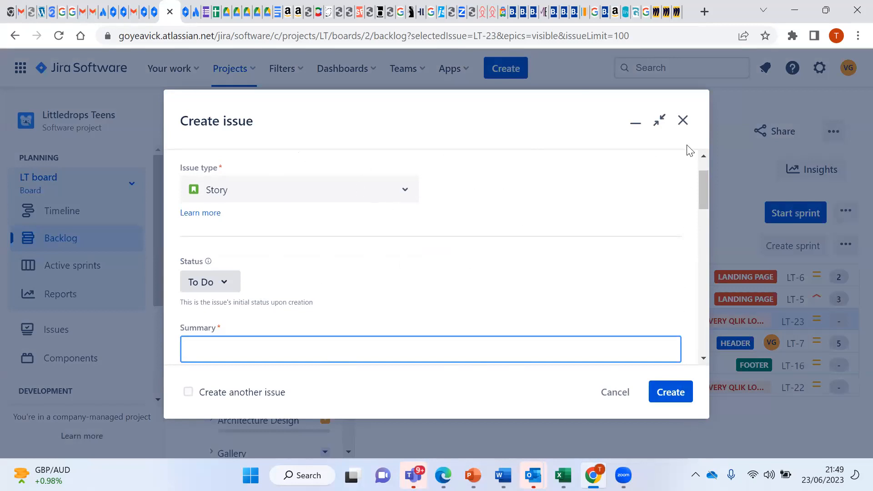
# Cancel the empty Create issue form and discard the unsaved issue
pyautogui.press('Escape')
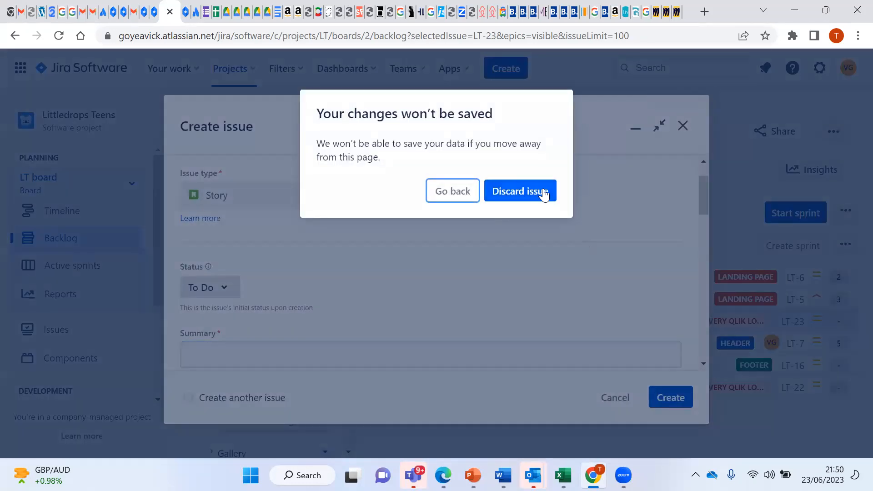
pyautogui.click(528, 191)
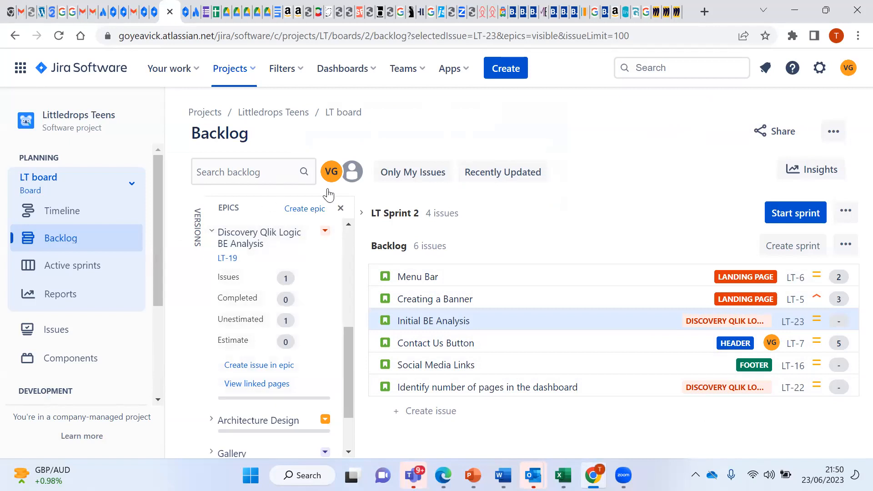
pyautogui.click(341, 209)
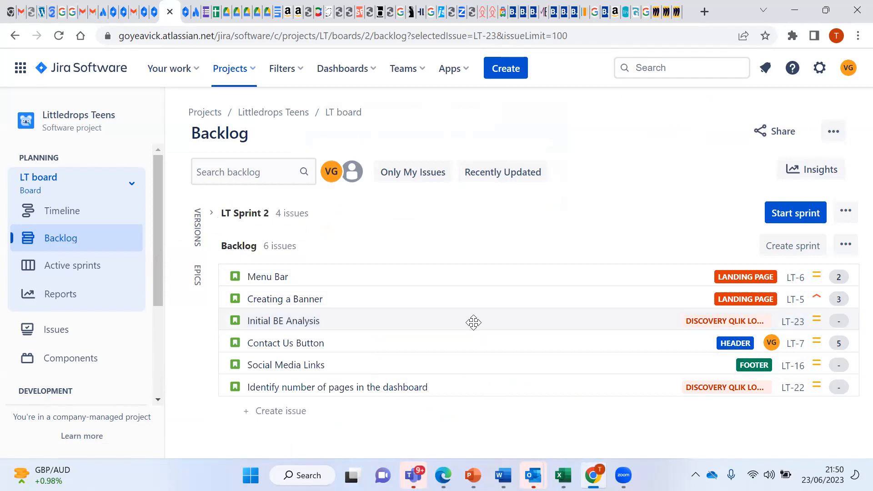
pyautogui.click(518, 317)
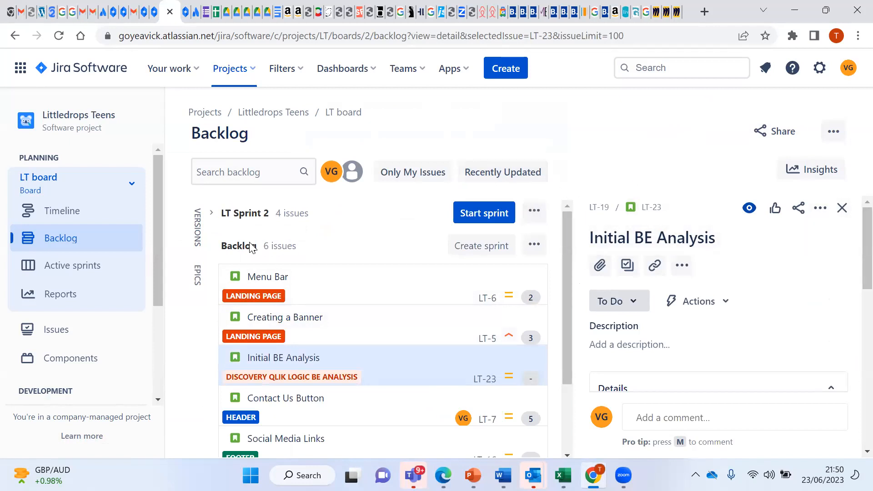
pyautogui.click(843, 208)
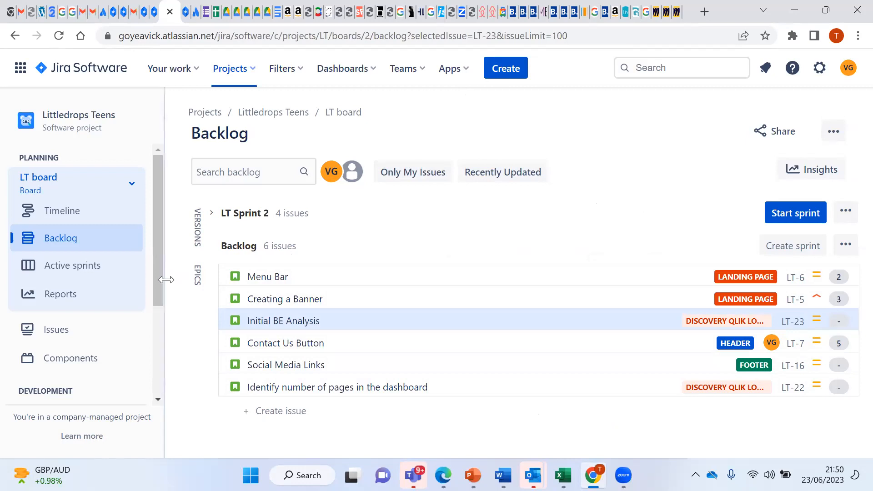
pyautogui.click(194, 286)
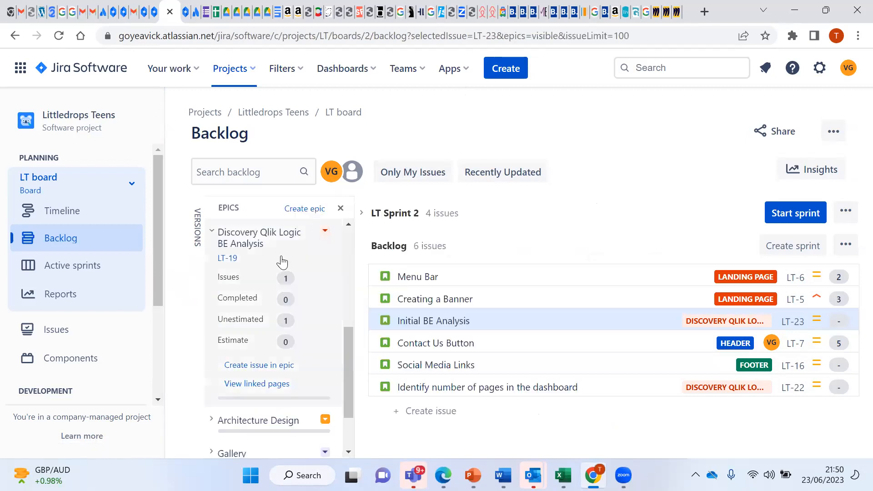
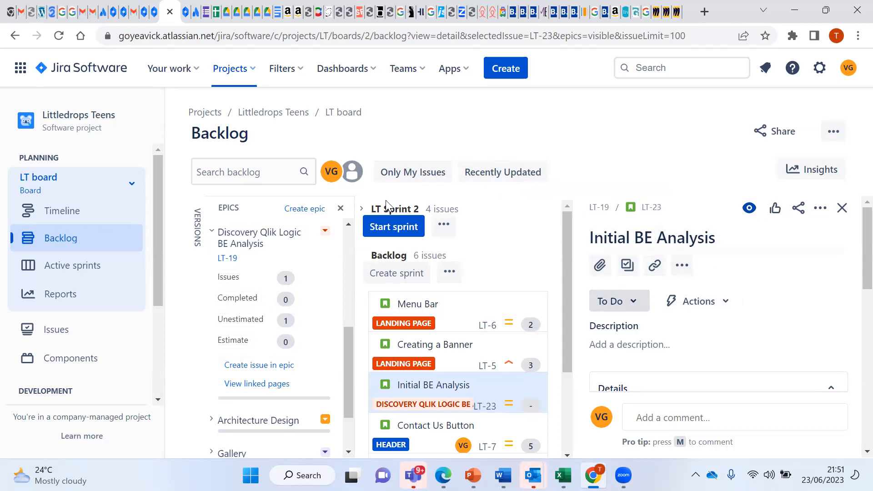
# Hide the Epics panel and open LT-23 Initial BE Analysis on its own page in a new tab
pyautogui.click(341, 208)
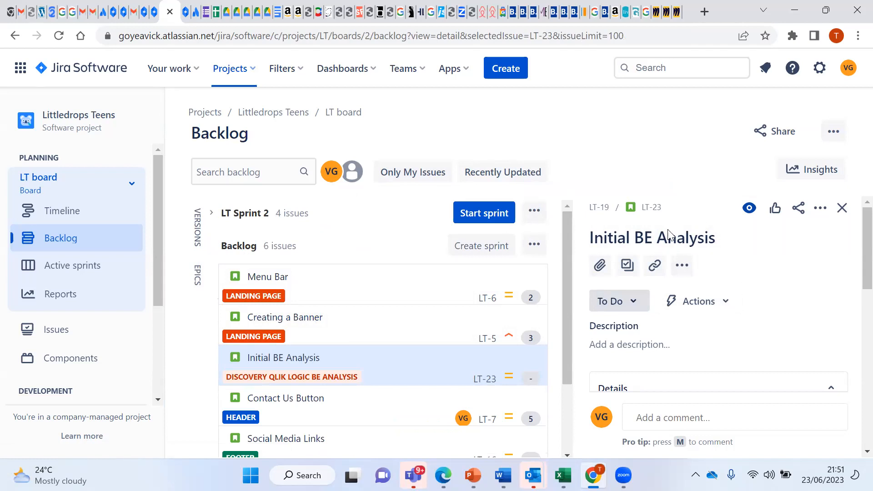
pyautogui.click(651, 209)
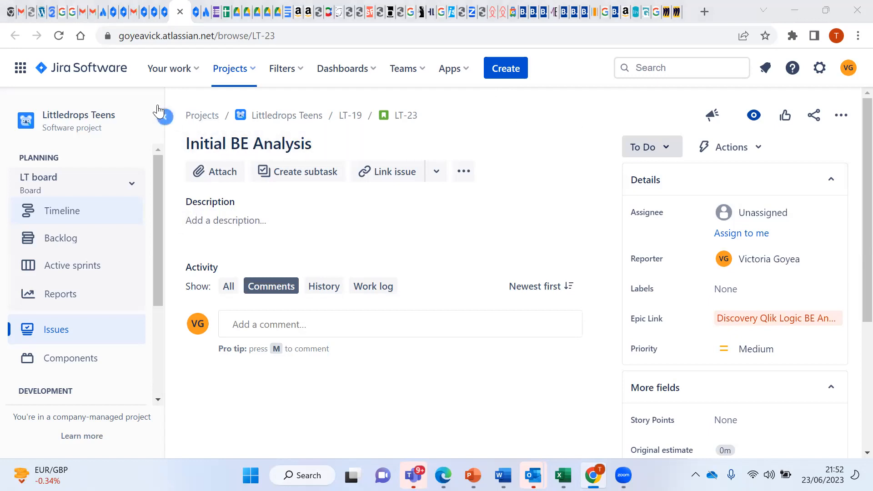
# Close the separate LT-23 browser tab and dismiss the community group invitation
pyautogui.click(157, 13)
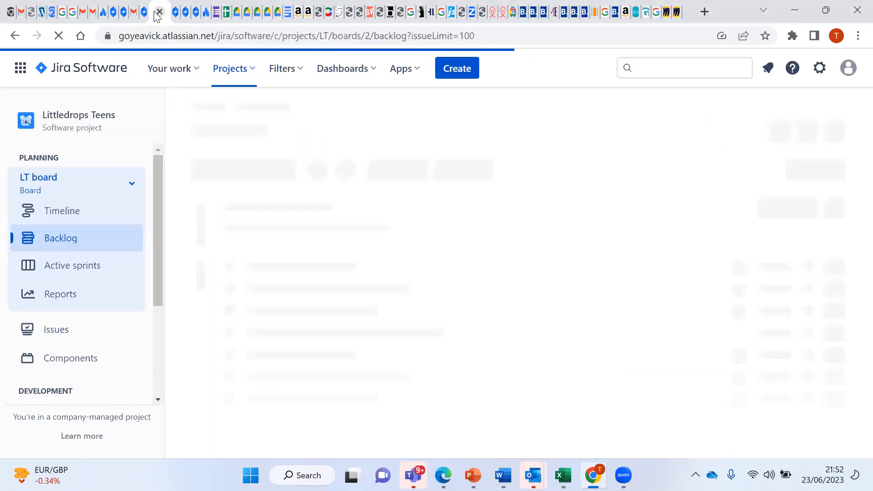
pyautogui.click(120, 14)
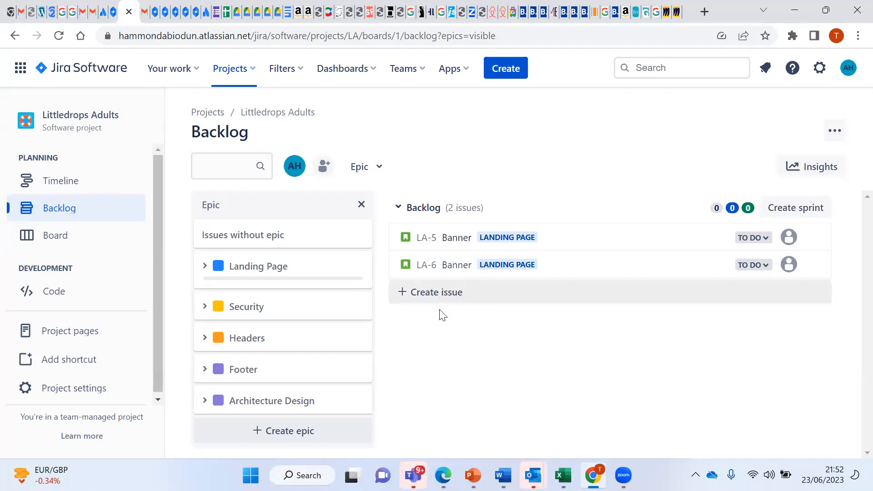
pyautogui.click(184, 23)
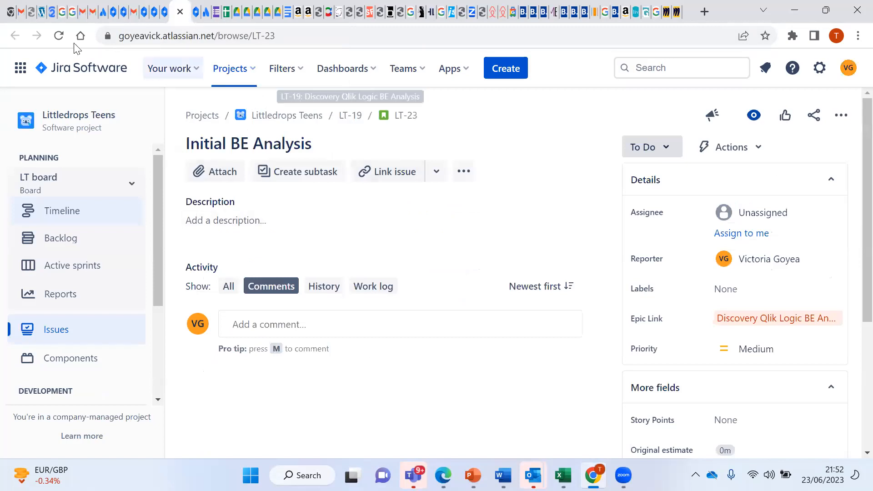
pyautogui.click(180, 12)
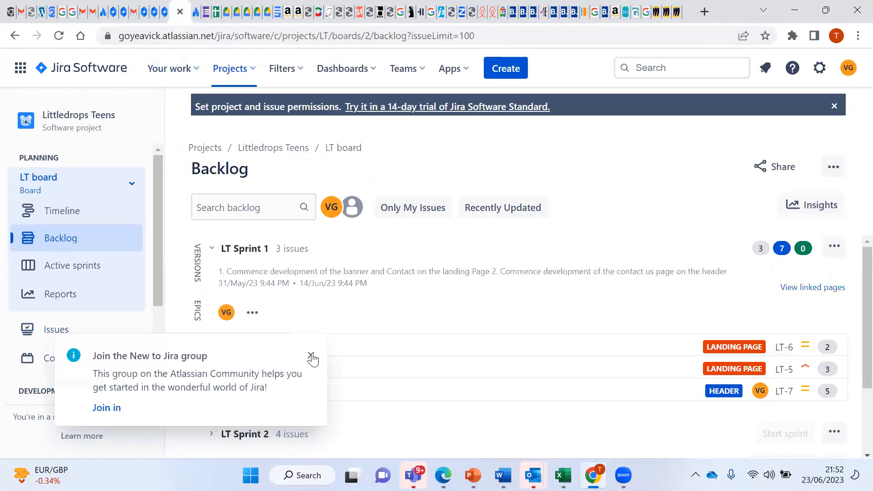
pyautogui.click(311, 355)
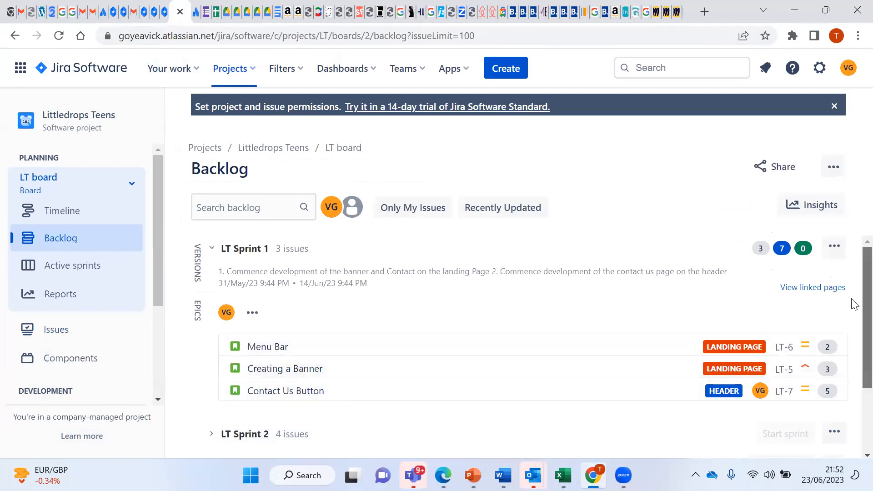
pyautogui.scroll(-2, 854, 304)
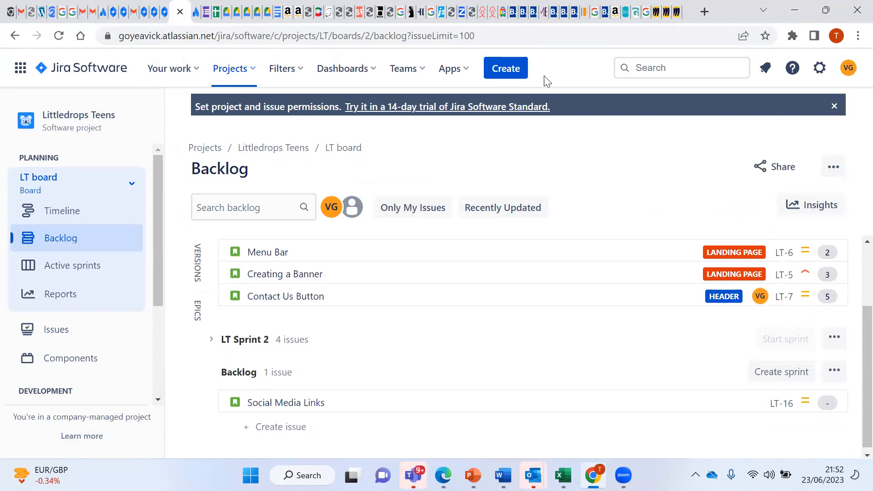
# Close the LT-23 details on the LT backlog and switch to the Littledrops Adults backlog
pyautogui.click(162, 14)
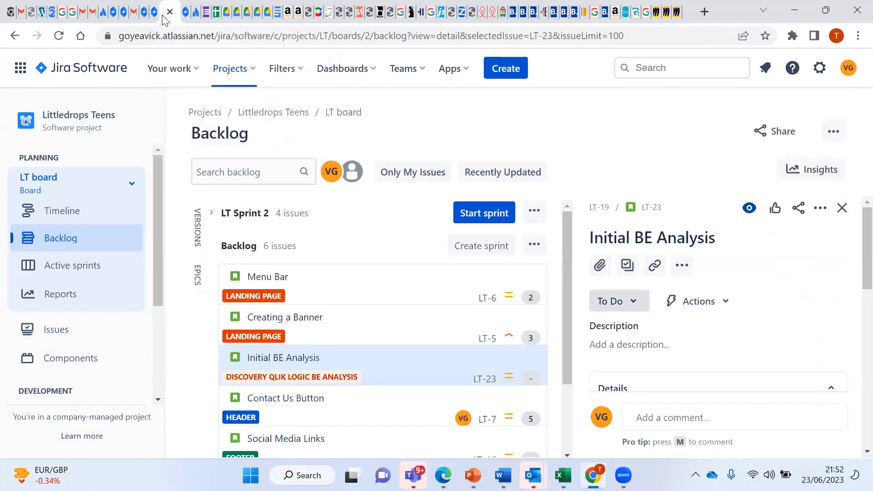
pyautogui.click(843, 207)
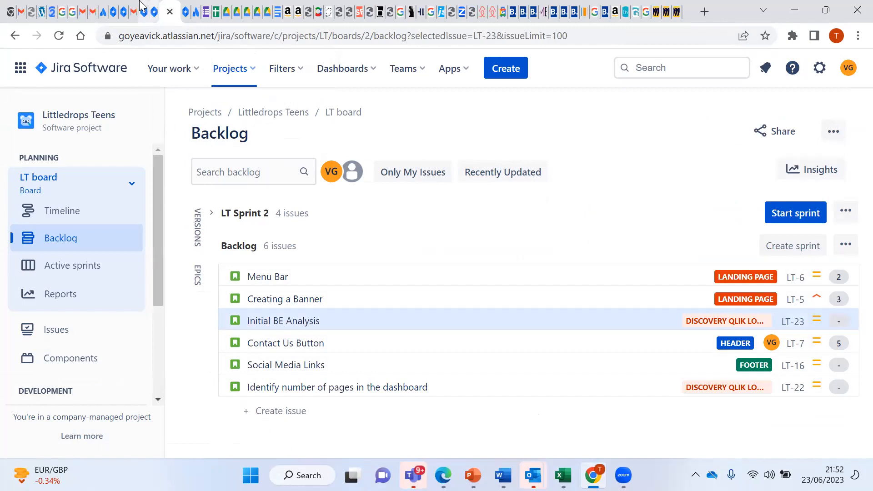
pyautogui.click(124, 14)
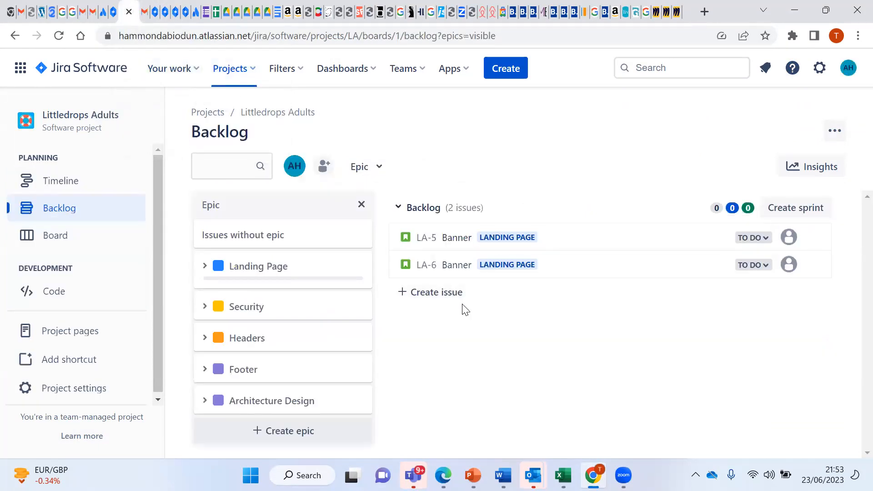
# Create a new backlog issue named 'Basket' (LA-8)
pyautogui.click(437, 295)
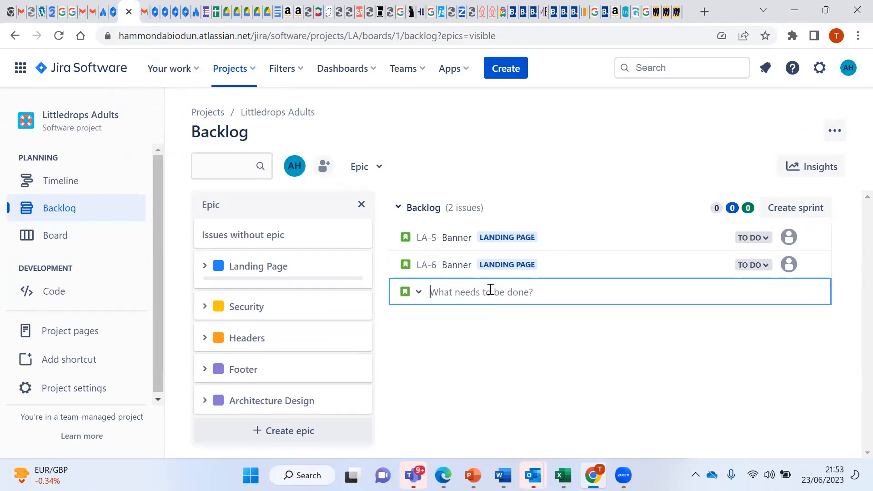
pyautogui.write('Sjh')
pyautogui.press('BackSpace')
pyautogui.press('BackSpace')
pyautogui.write('Basket')
pyautogui.press('Return')
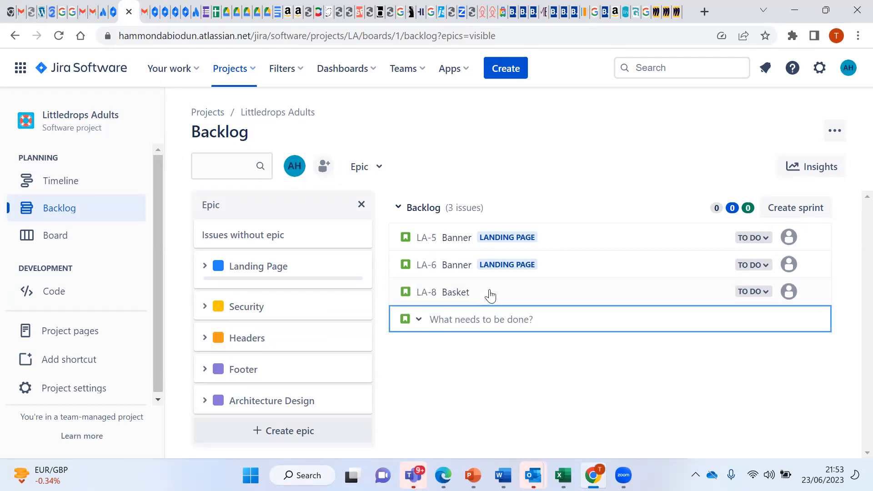
# Drag LA-8 Basket onto the Landing Page epic
pyautogui.click(491, 352)
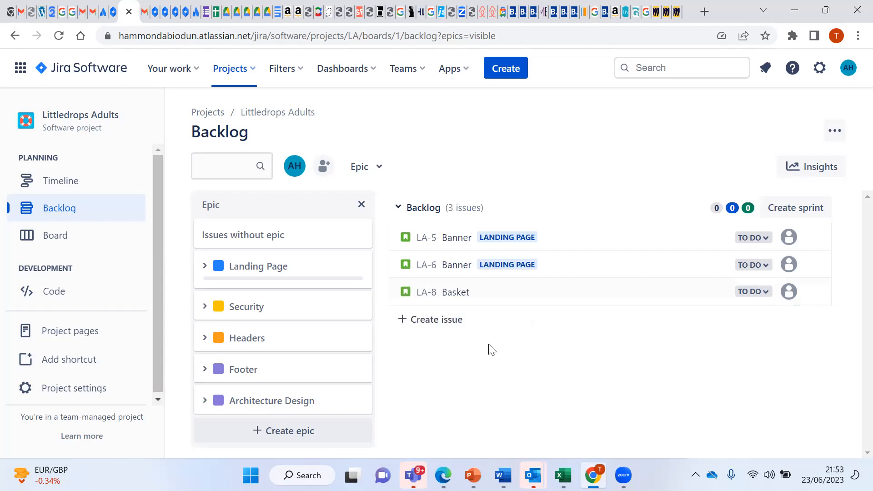
pyautogui.moveTo(473, 291)
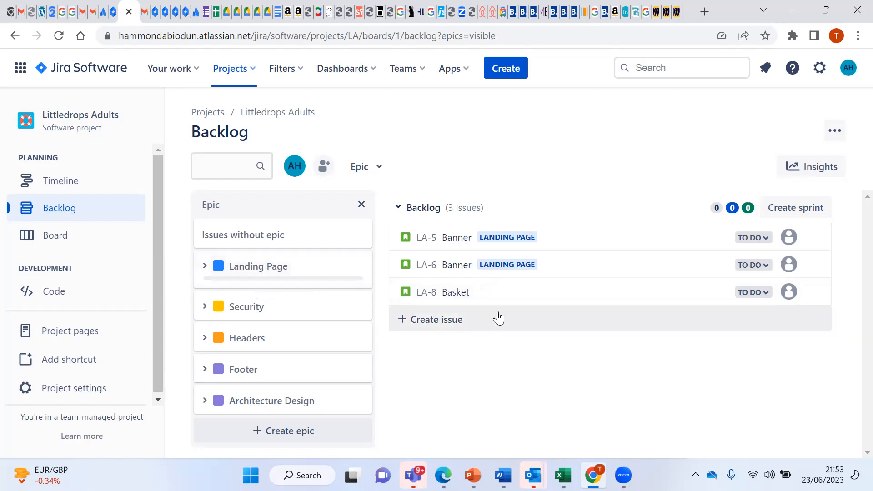
pyautogui.moveTo(488, 277); pyautogui.dragTo(134, 275)
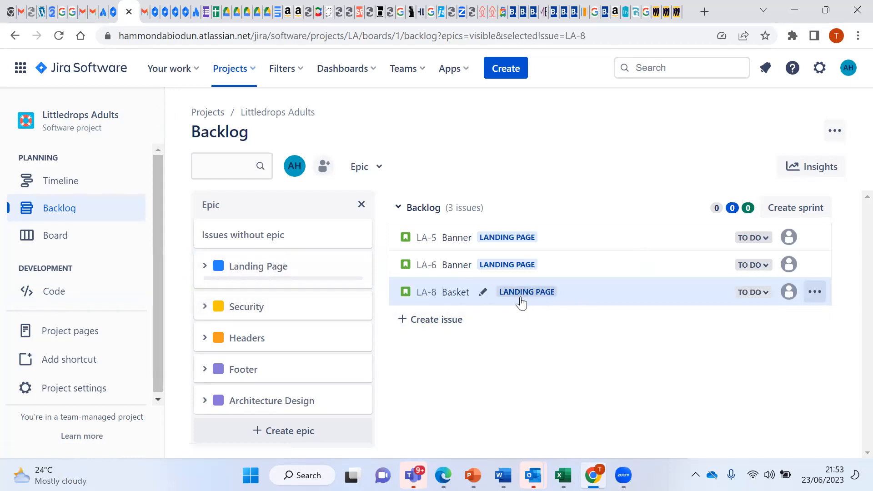
# Filter the backlog to the Landing Page epic and open its full LA-1 details
pyautogui.click(204, 271)
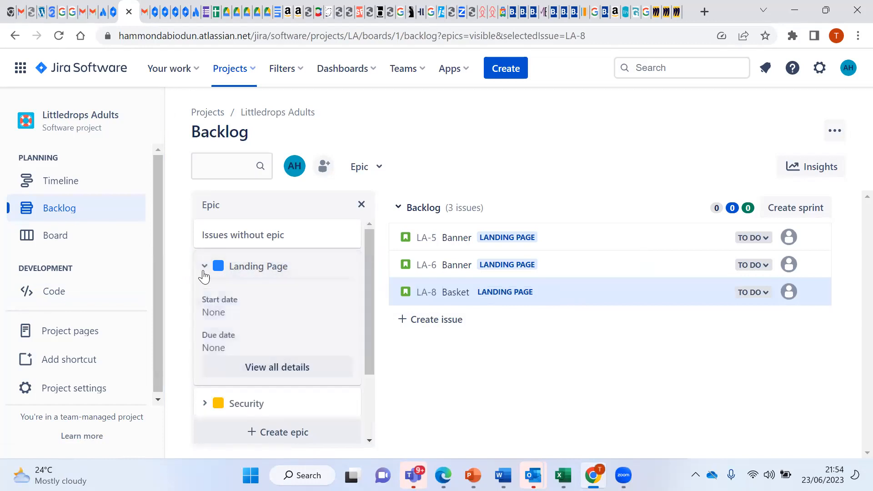
pyautogui.click(253, 264)
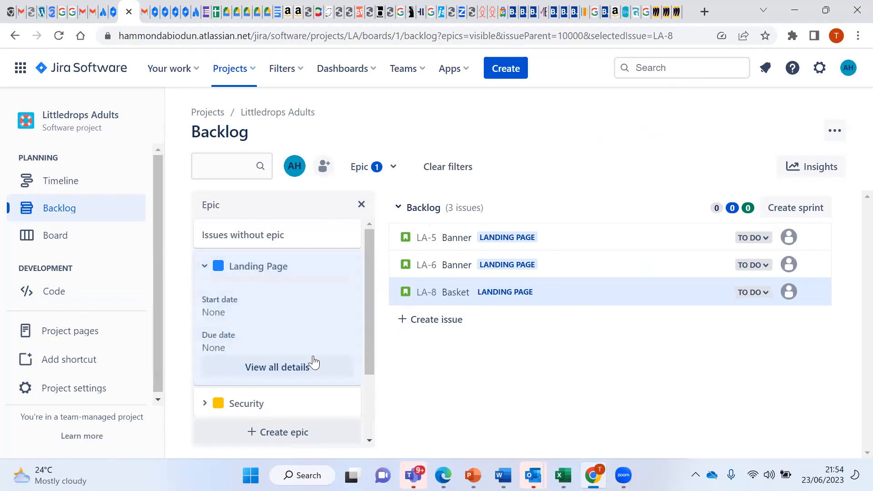
pyautogui.click(293, 368)
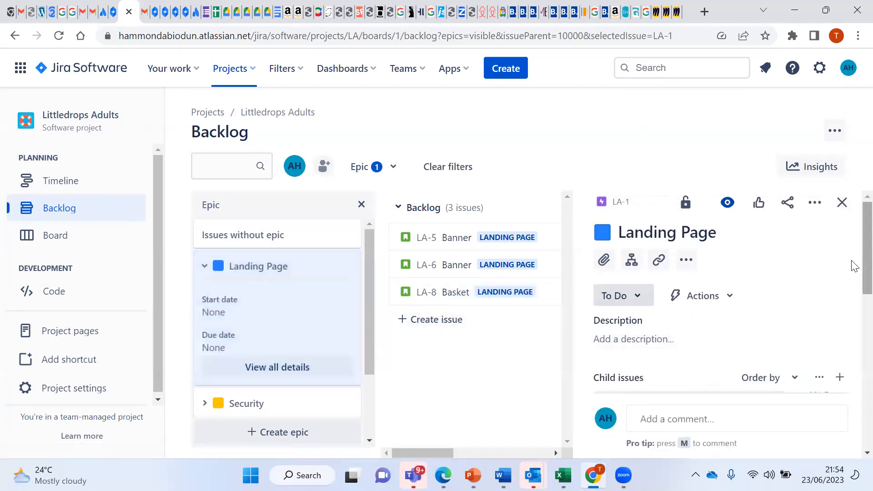
pyautogui.scroll(-5, 855, 232)
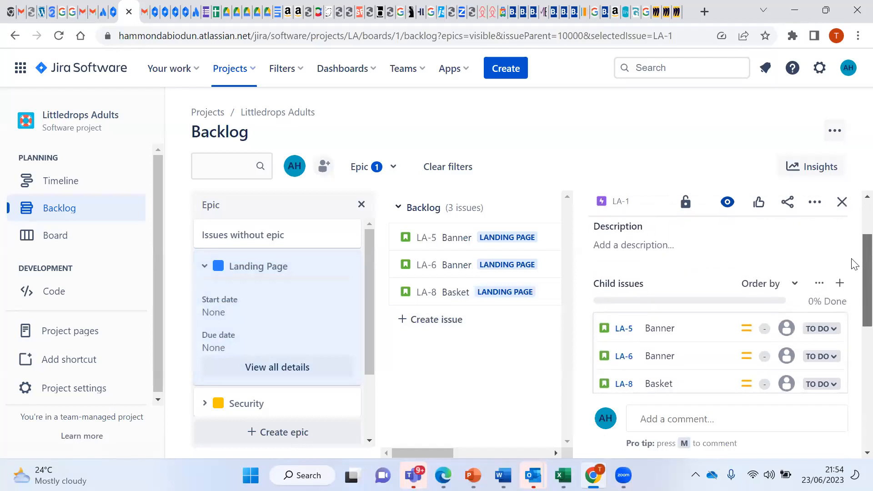
pyautogui.scroll(5, 855, 273)
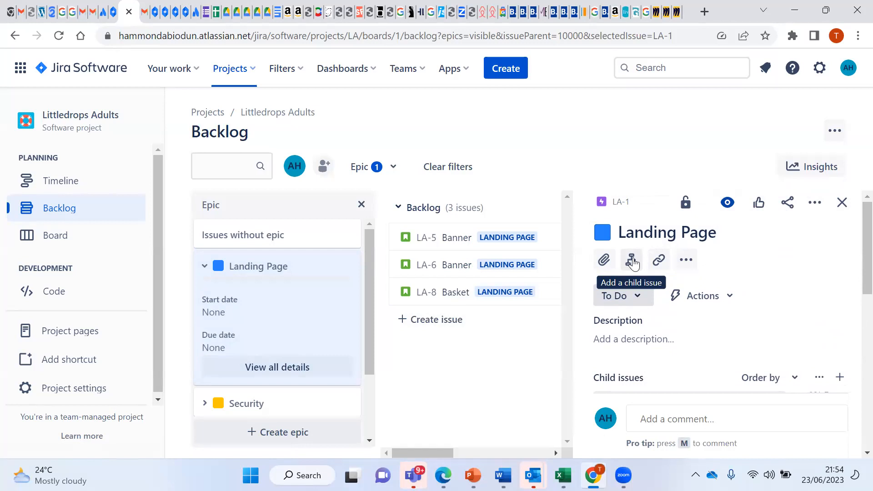
# Reopen the LA-1 details, check viewing restrictions, and dismiss the free-plan upgrade notice
pyautogui.click(843, 203)
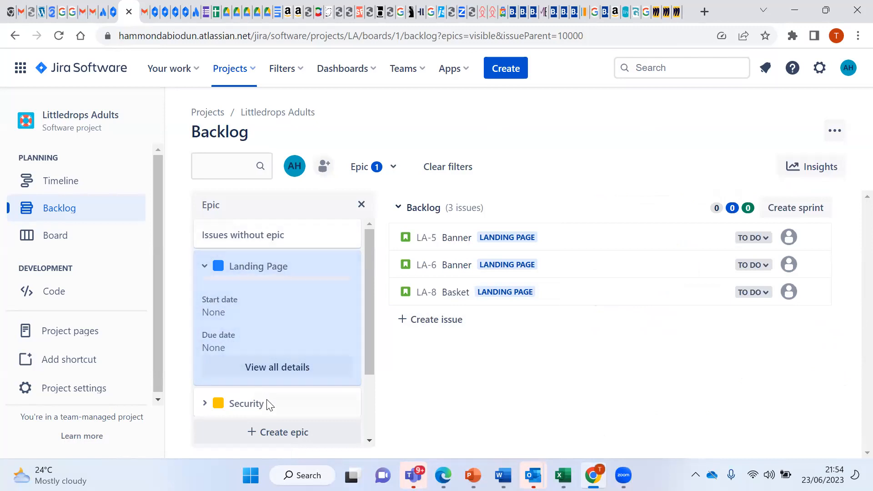
pyautogui.click(277, 368)
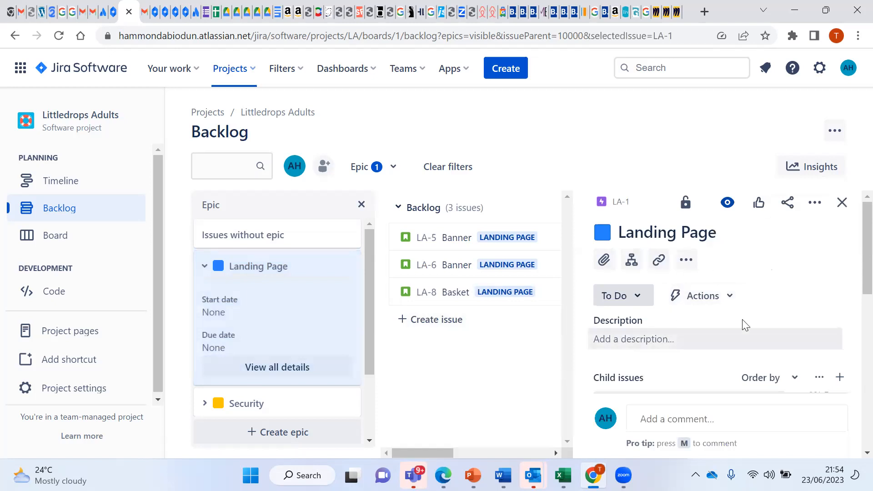
pyautogui.scroll(-1, 852, 257)
pyautogui.scroll(-2, 852, 264)
pyautogui.scroll(3, 853, 273)
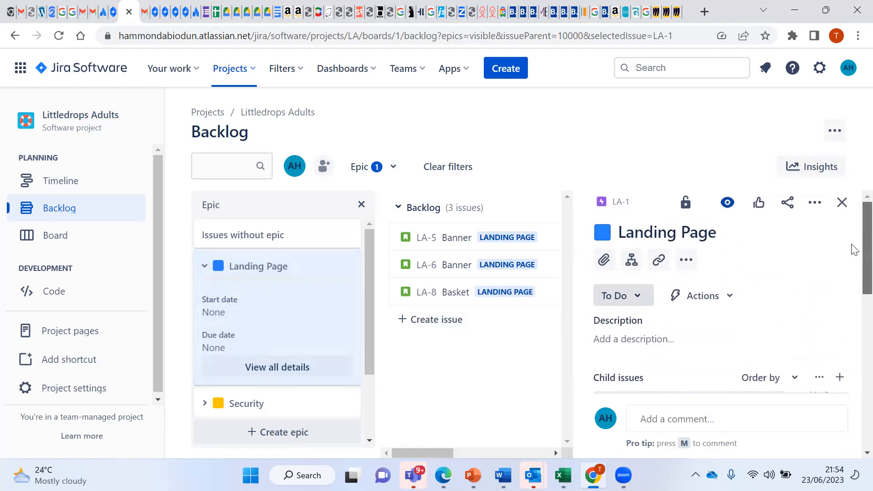
pyautogui.click(685, 202)
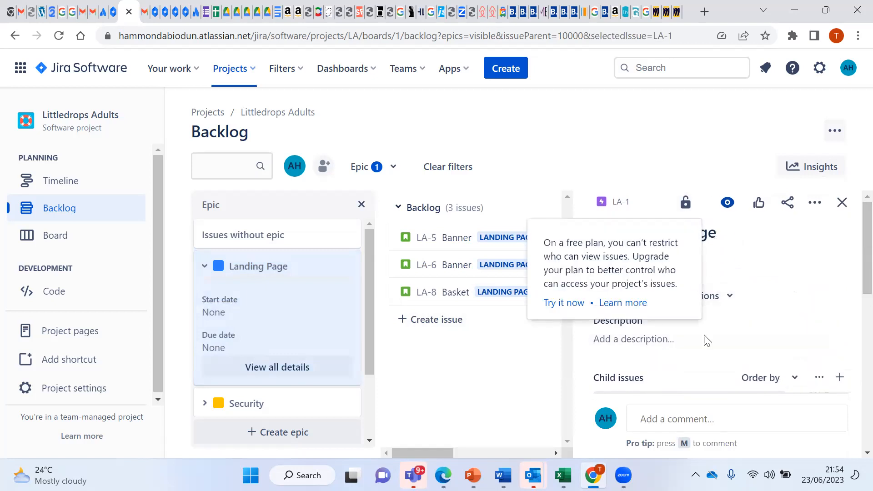
pyautogui.click(798, 297)
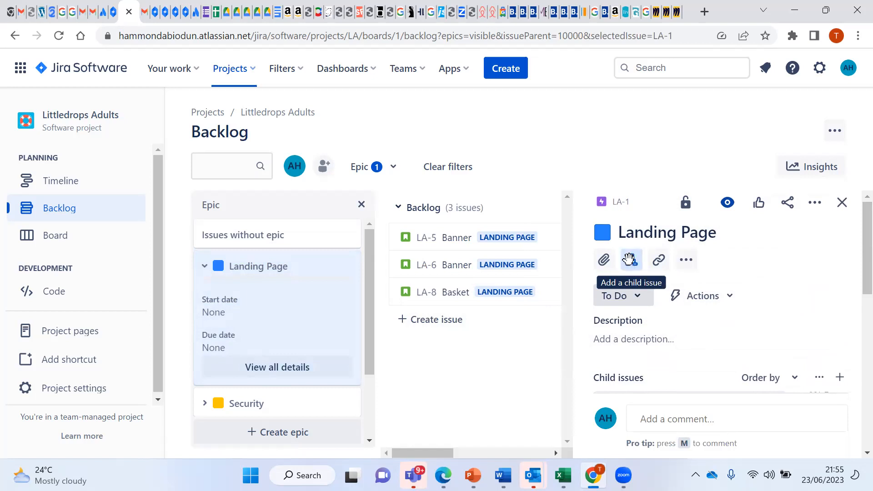
# Add child story 'Social Media' (LA-9) under Landing Page, then close the epic details
pyautogui.click(632, 263)
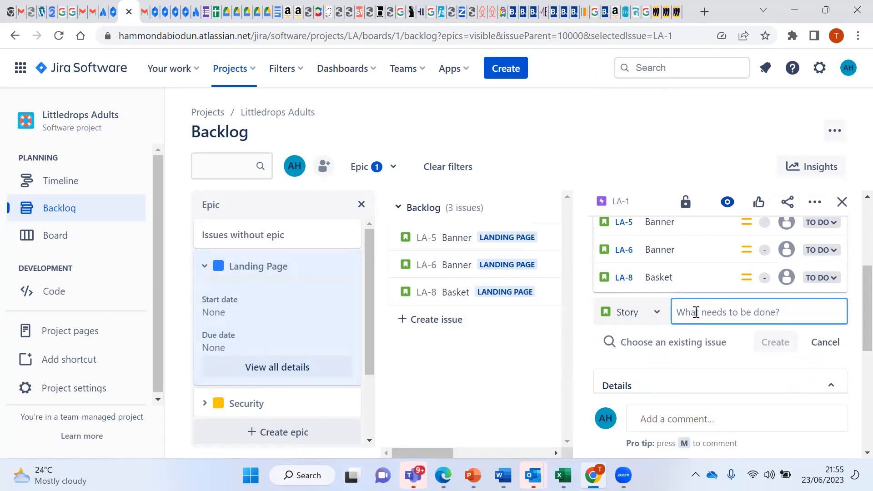
pyautogui.write('Social Media')
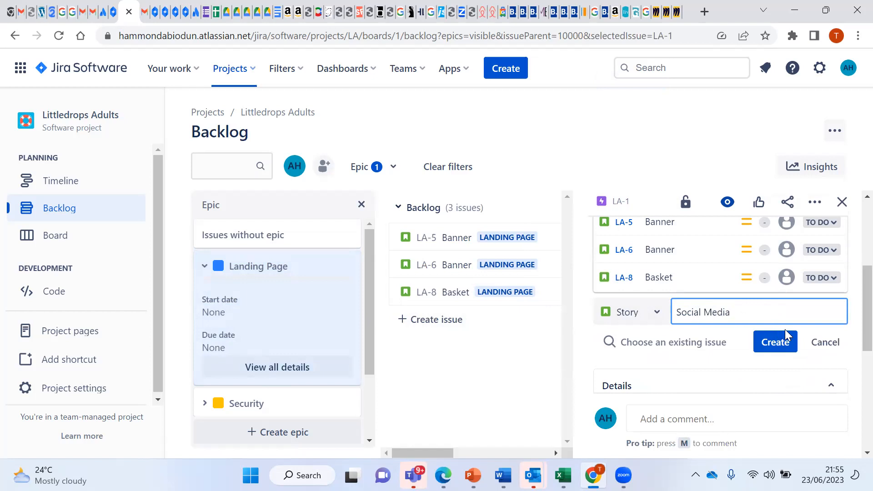
pyautogui.click(776, 342)
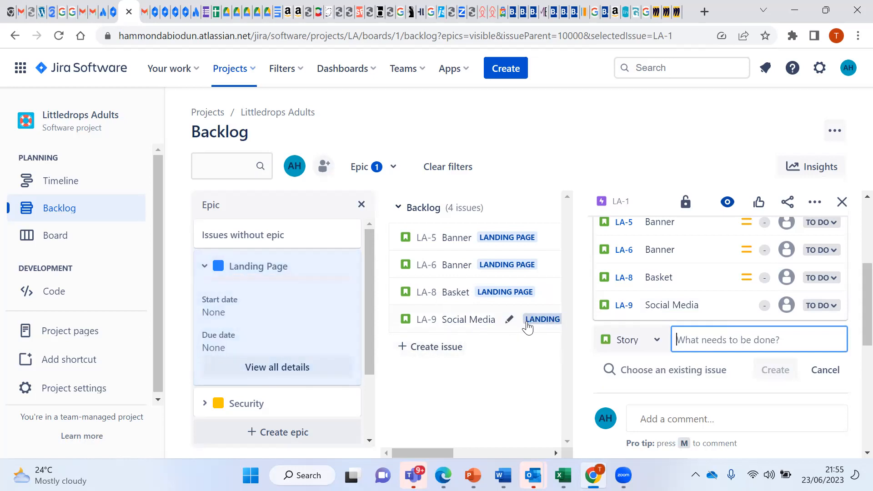
pyautogui.click(841, 201)
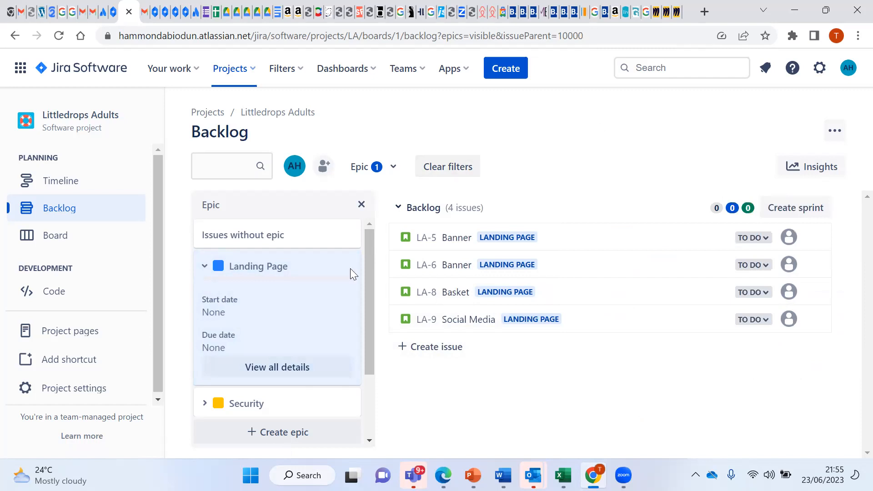
# Collapse the Landing Page epic card and go to the LT board backlog with LT Sprint 2
pyautogui.click(457, 76)
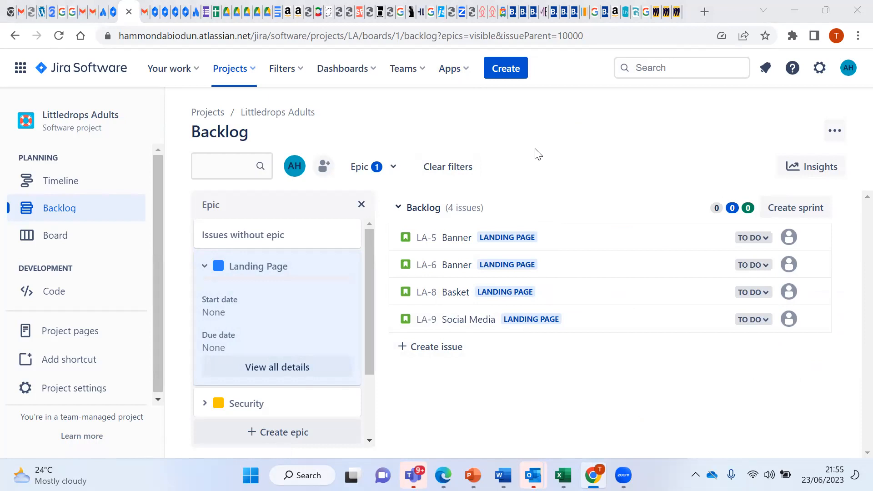
pyautogui.click(206, 268)
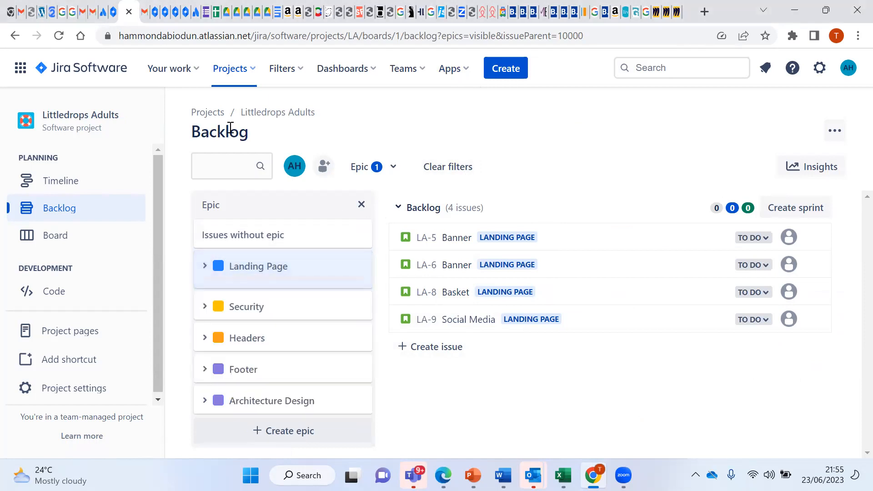
pyautogui.click(177, 12)
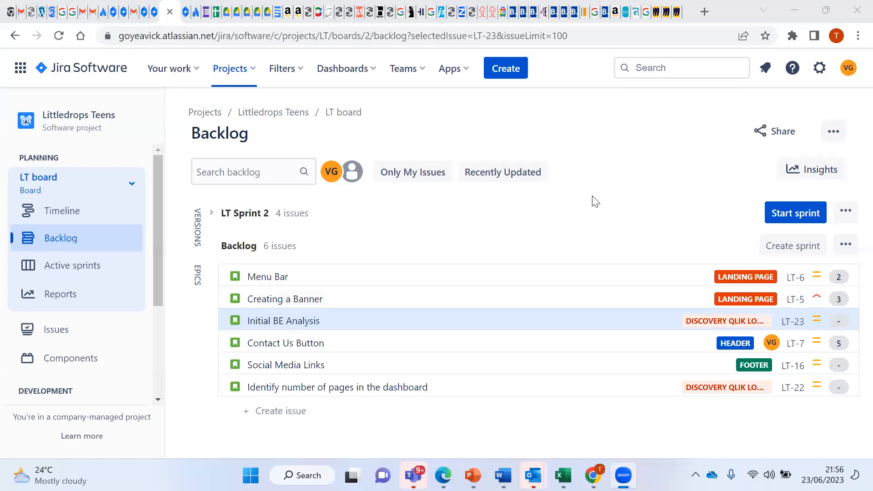
pyautogui.click(593, 197)
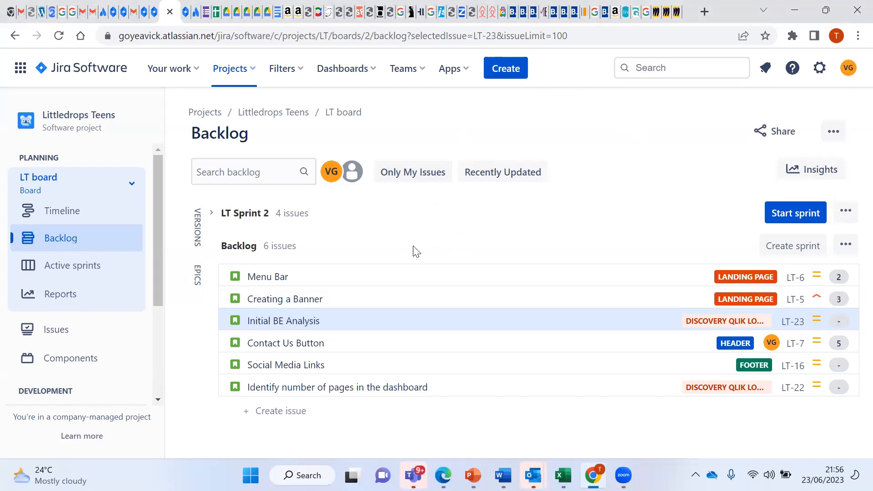
pyautogui.click(389, 317)
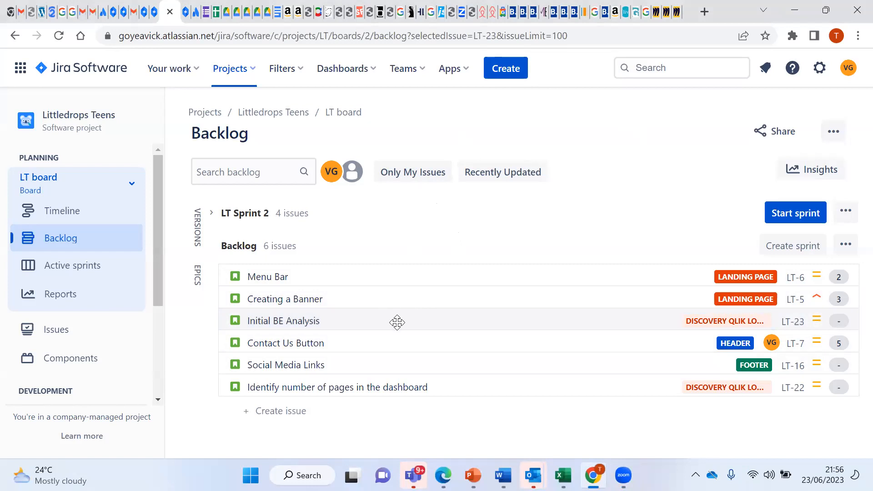
# Start LT-23's description with the lines 'As a', 'I want to', 'So that' and 'AC'
pyautogui.click(397, 322)
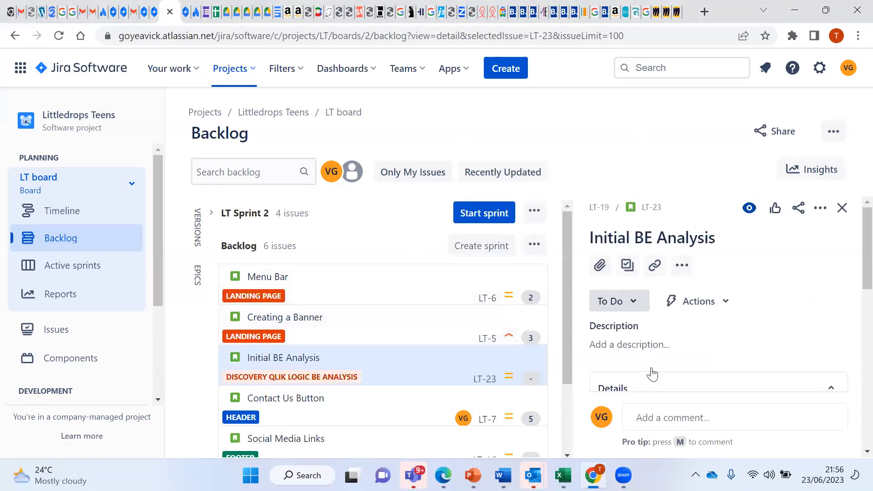
pyautogui.click(652, 344)
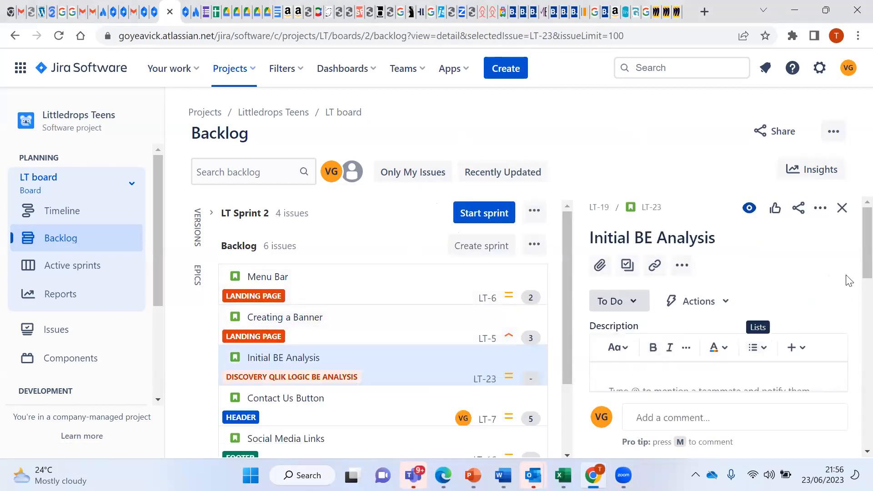
pyautogui.scroll(-2, 855, 262)
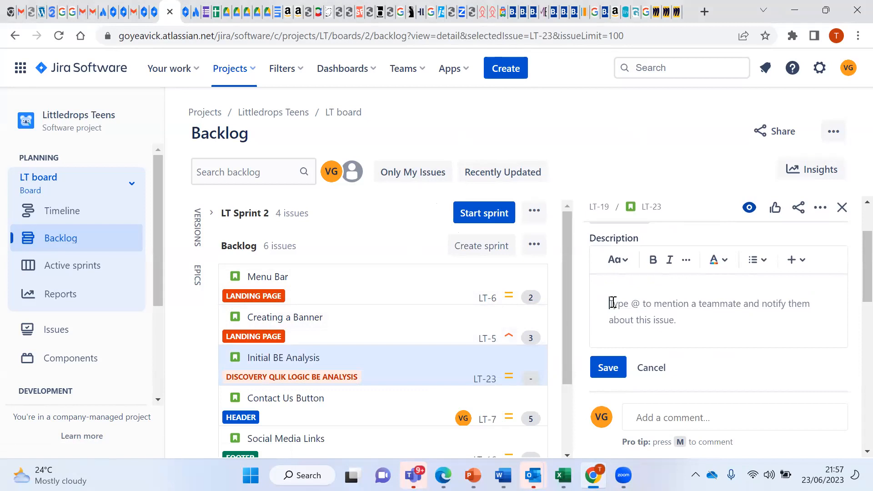
pyautogui.write('As a')
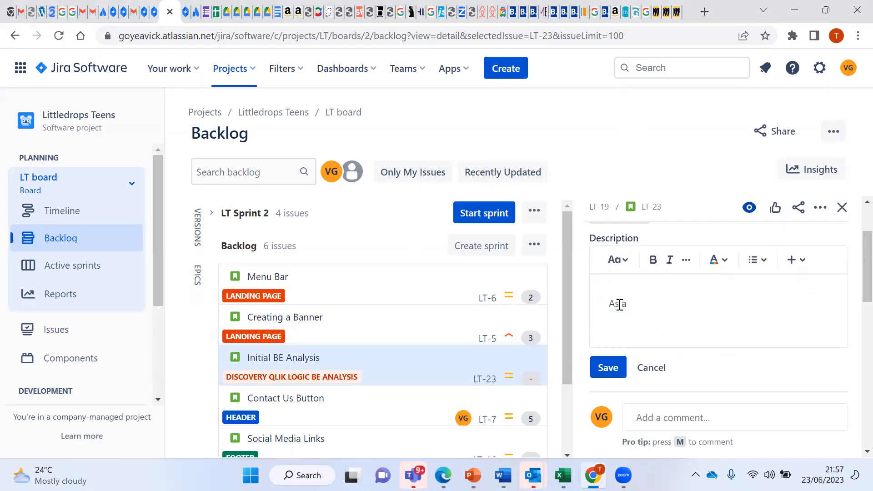
pyautogui.press('Return')
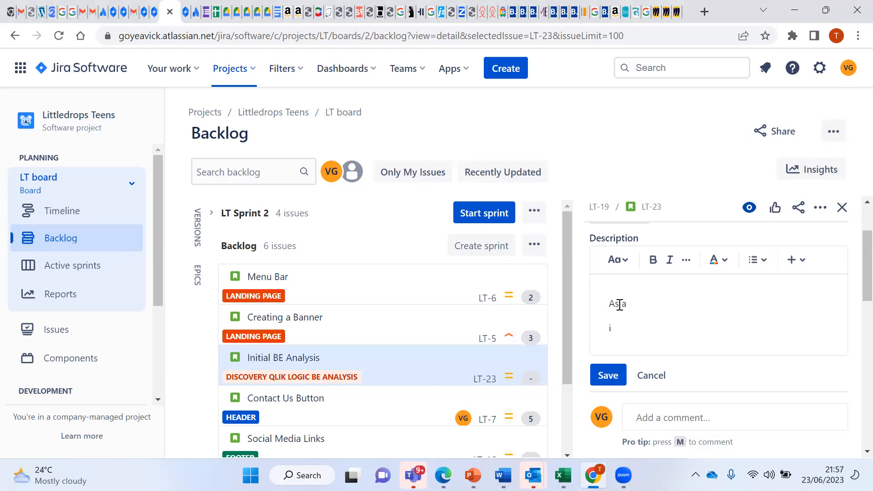
pyautogui.write('I want to')
pyautogui.press('Return')
pyautogui.write('So that')
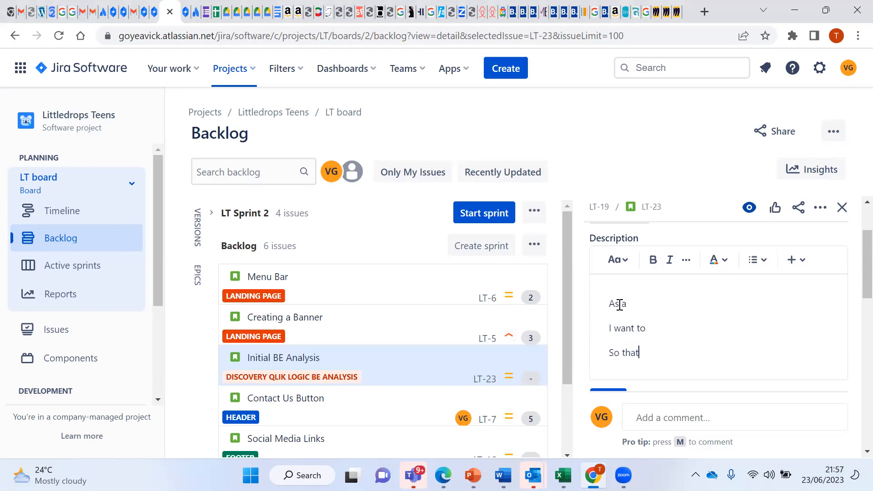
pyautogui.press('Return')
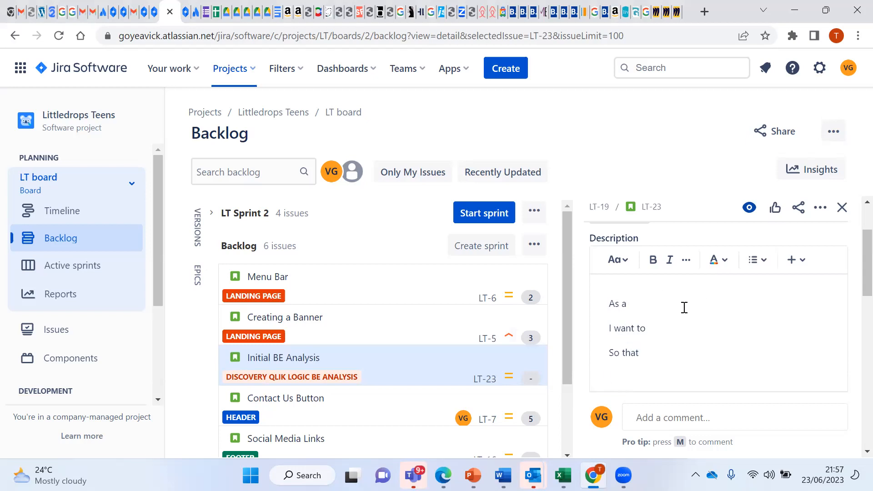
pyautogui.write('AC')
# Add 'Given that', 'when I' and 'Then ........' lines and save the description
pyautogui.scroll(-2, 852, 288)
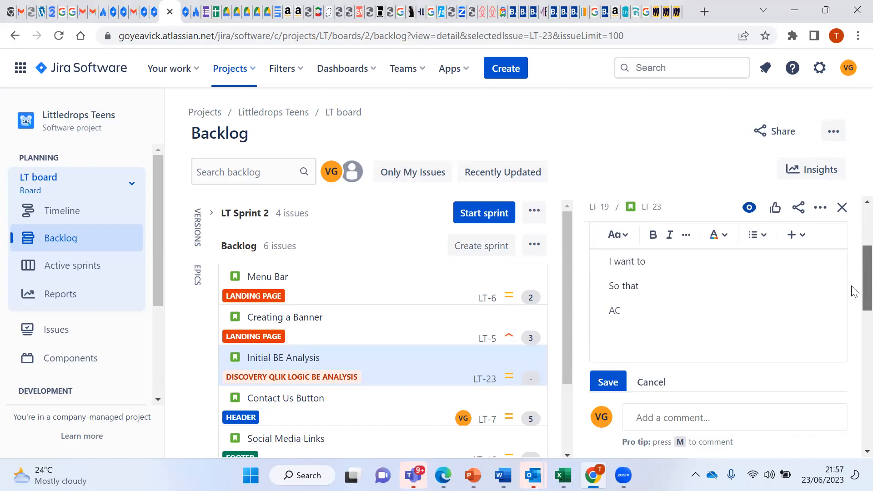
pyautogui.click(629, 309)
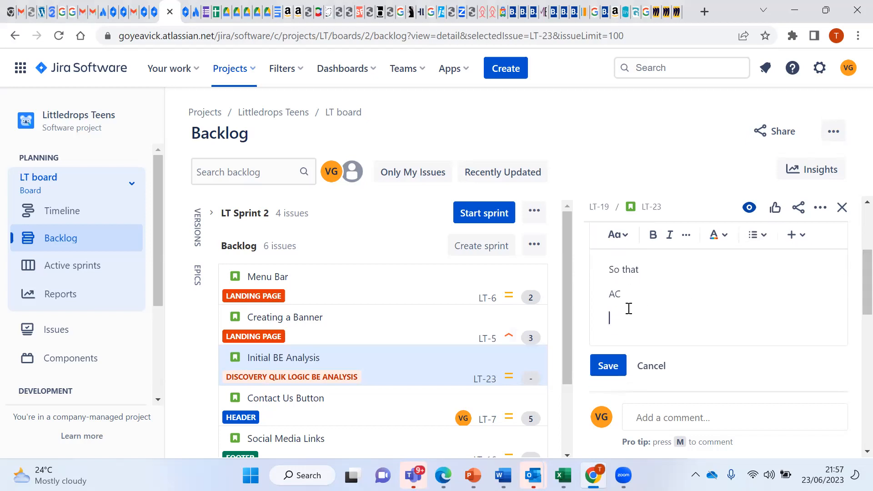
pyautogui.write('Given that')
pyautogui.press('Return')
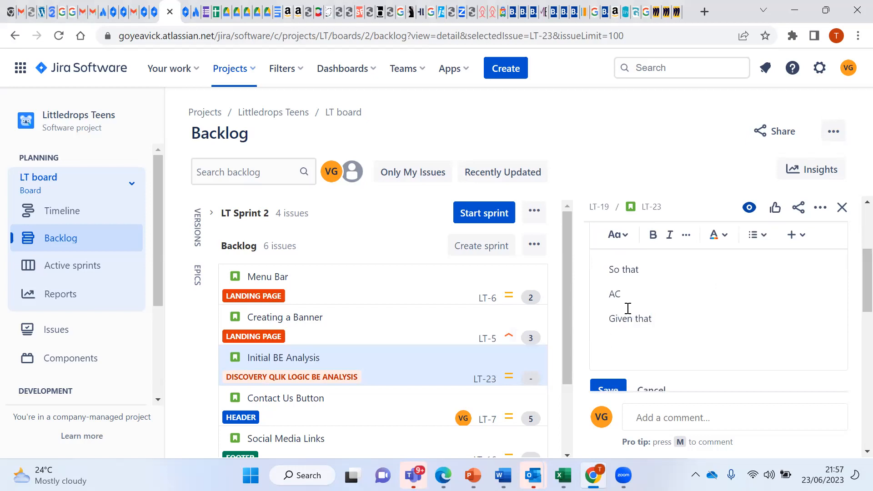
pyautogui.write('when I')
pyautogui.press('Return')
pyautogui.write('Then .........')
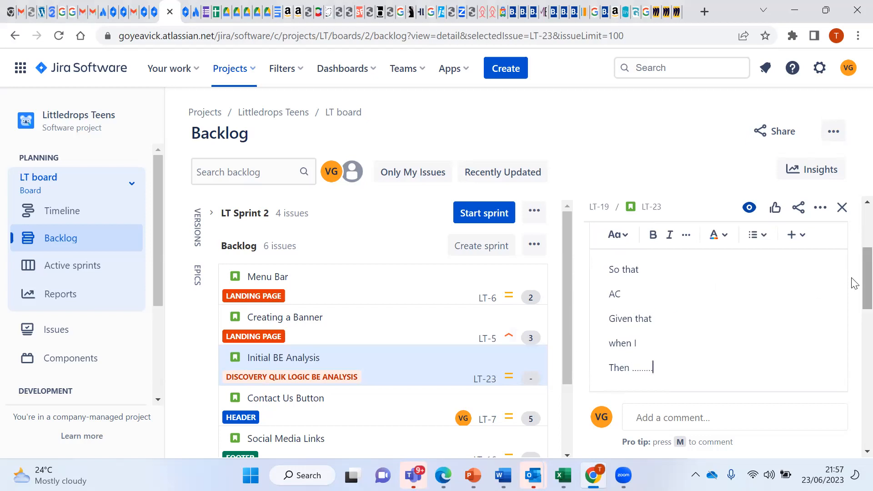
pyautogui.scroll(-2, 853, 287)
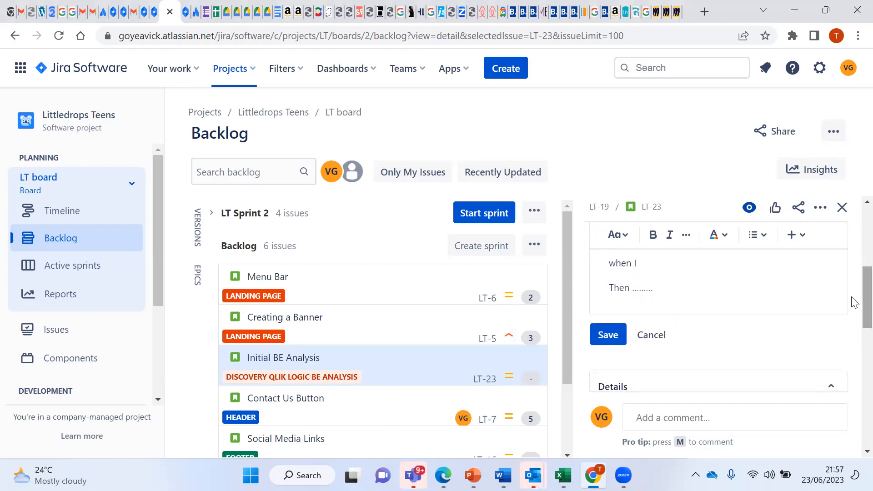
pyautogui.click(609, 334)
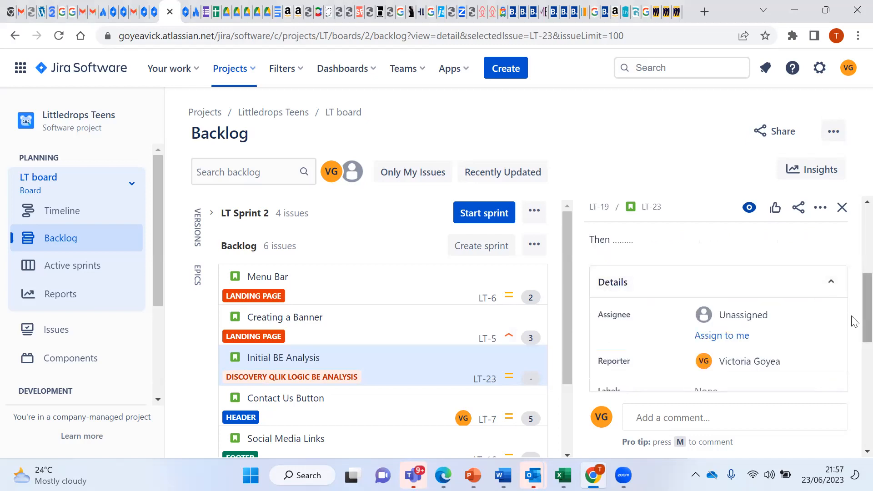
pyautogui.scroll(5, 855, 321)
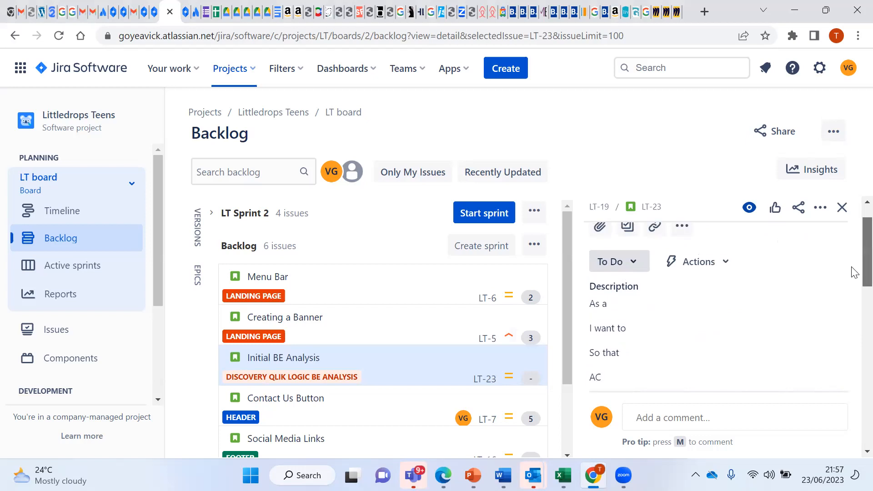
pyautogui.scroll(-2, 854, 273)
pyautogui.scroll(3, 854, 282)
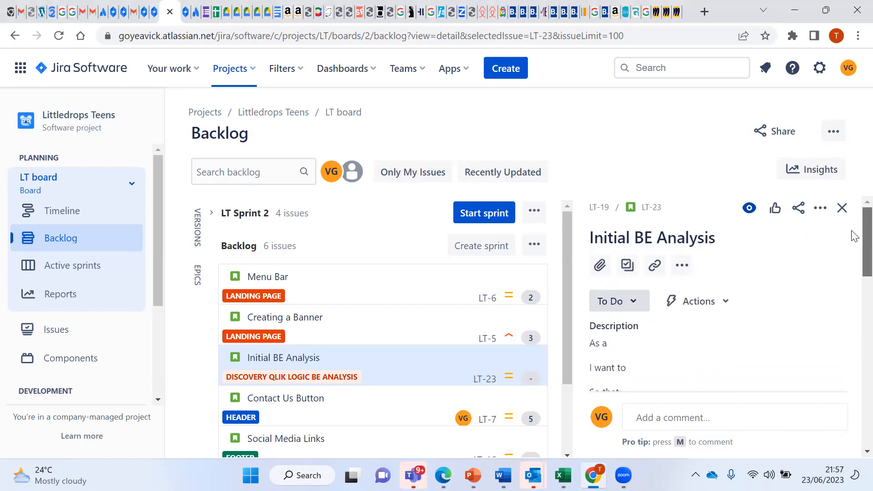
pyautogui.scroll(-3, 852, 277)
pyautogui.scroll(2, 852, 271)
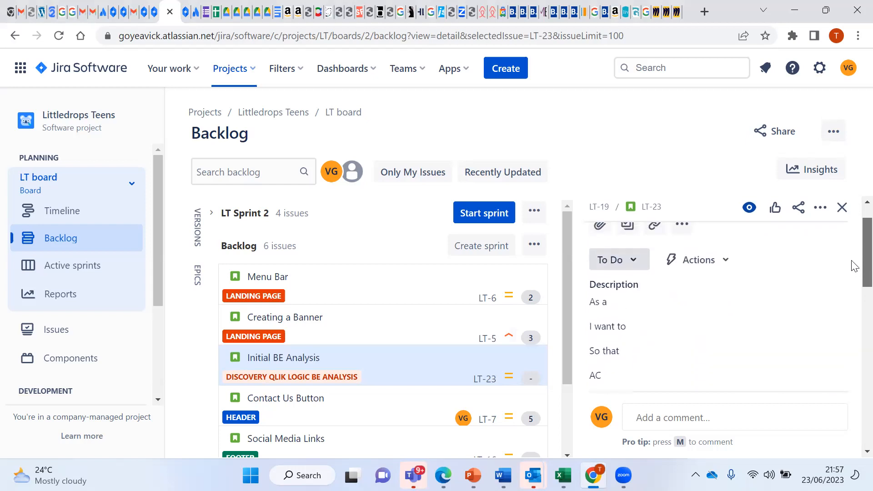
pyautogui.scroll(1, 854, 266)
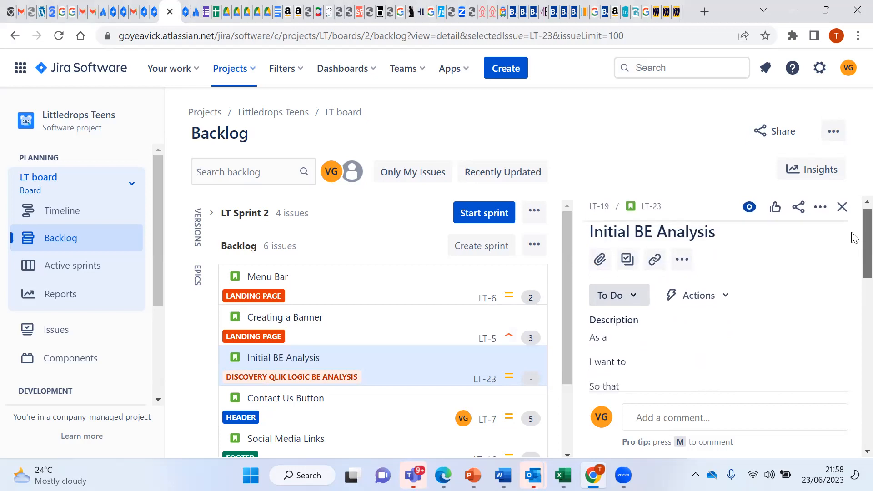
pyautogui.scroll(-3, 853, 255)
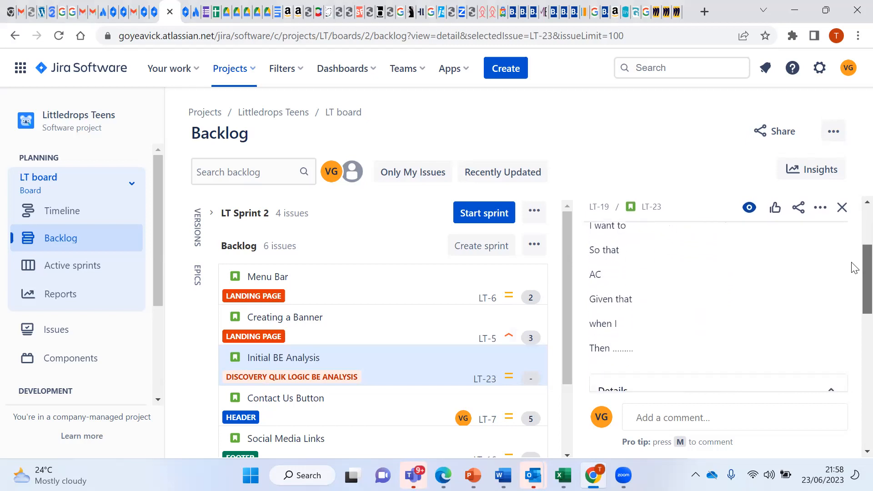
# Post a comment @-mentioning a teammate: 'I would need some help unblocking data Issues for this ticket'
pyautogui.click(667, 419)
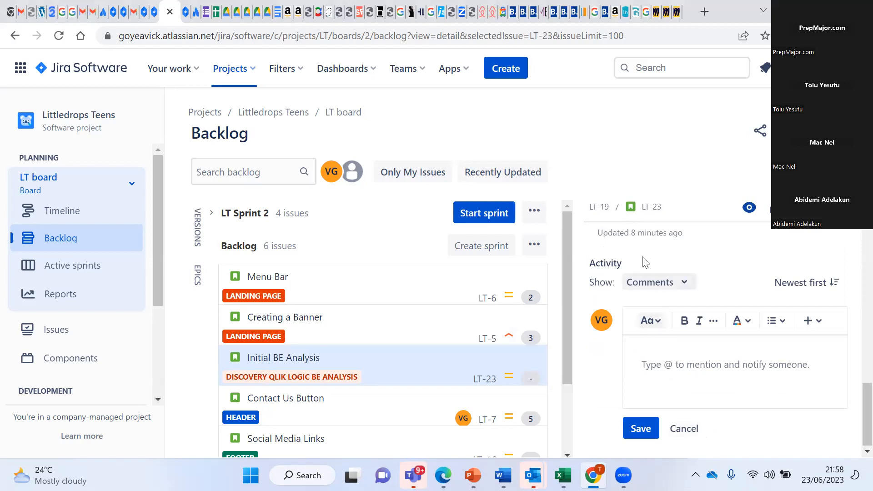
pyautogui.write('@')
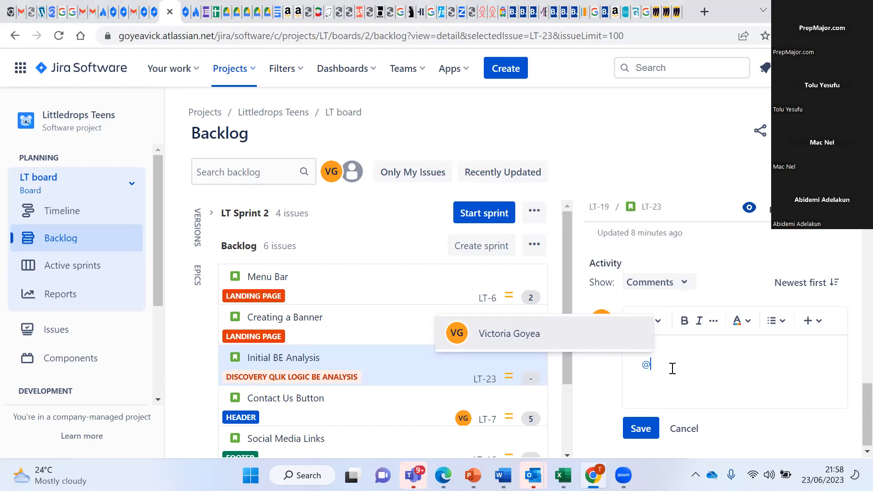
pyautogui.click(523, 336)
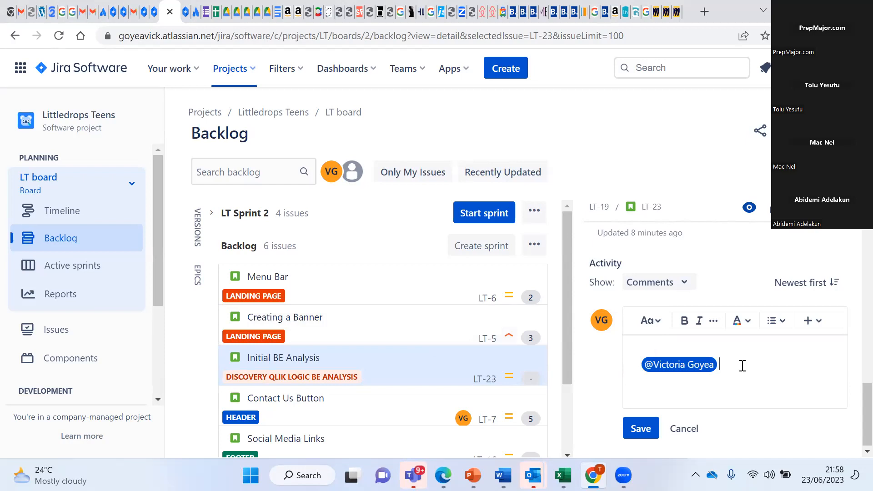
pyautogui.write('I would need some help unblockin')
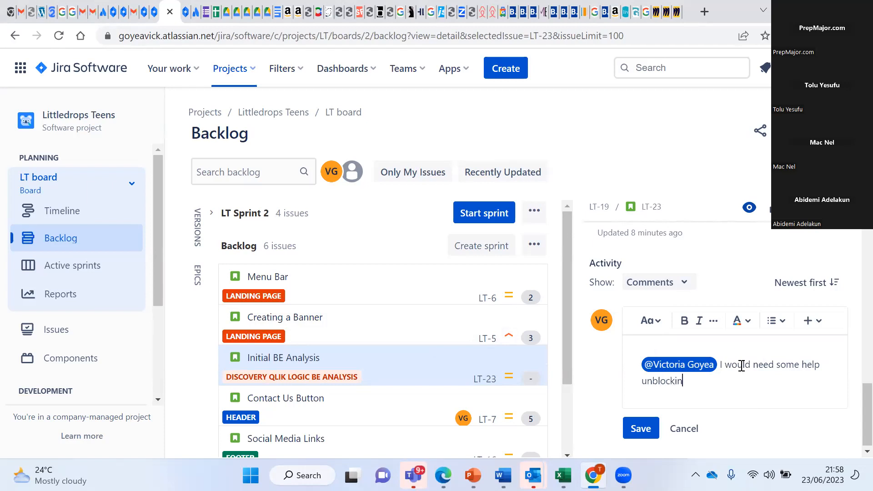
pyautogui.write('g data Issues for this to')
pyautogui.press('BackSpace')
pyautogui.write('icket')
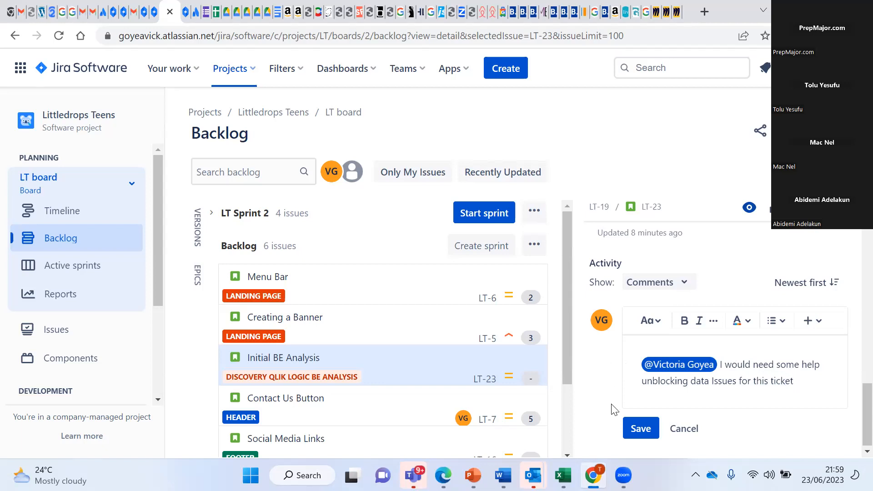
pyautogui.click(640, 429)
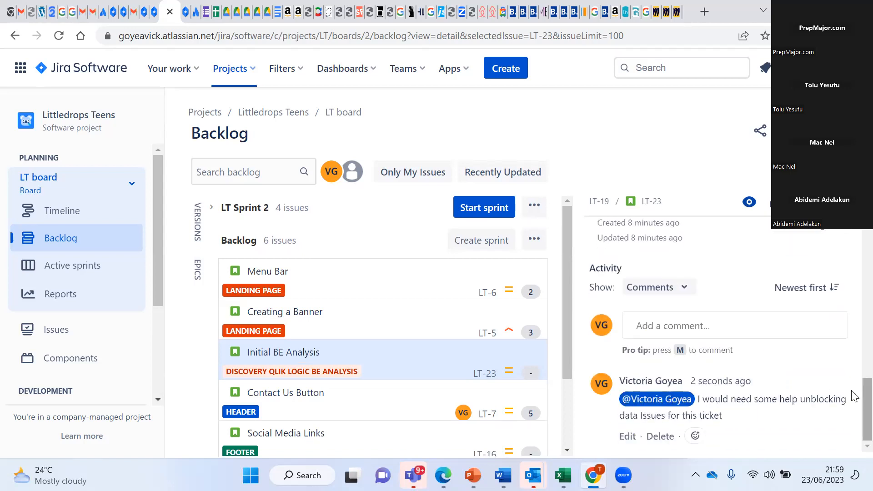
pyautogui.moveTo(852, 396); pyautogui.dragTo(855, 295)
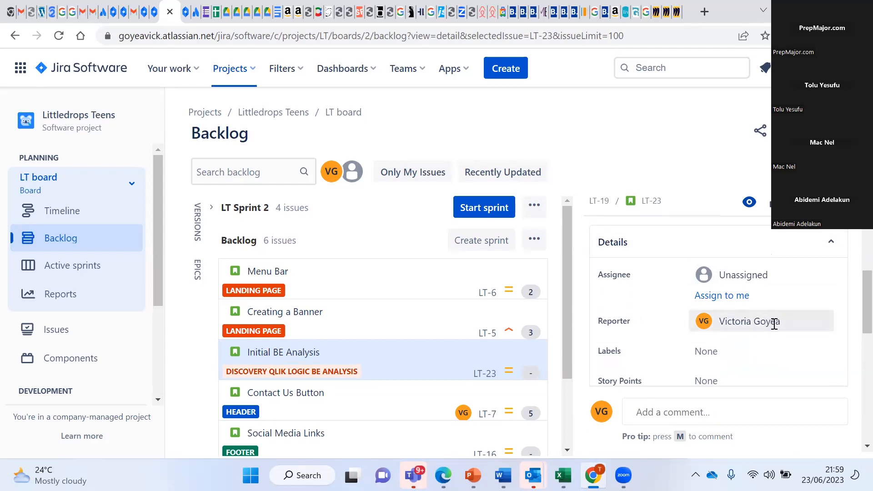
pyautogui.moveTo(790, 324)
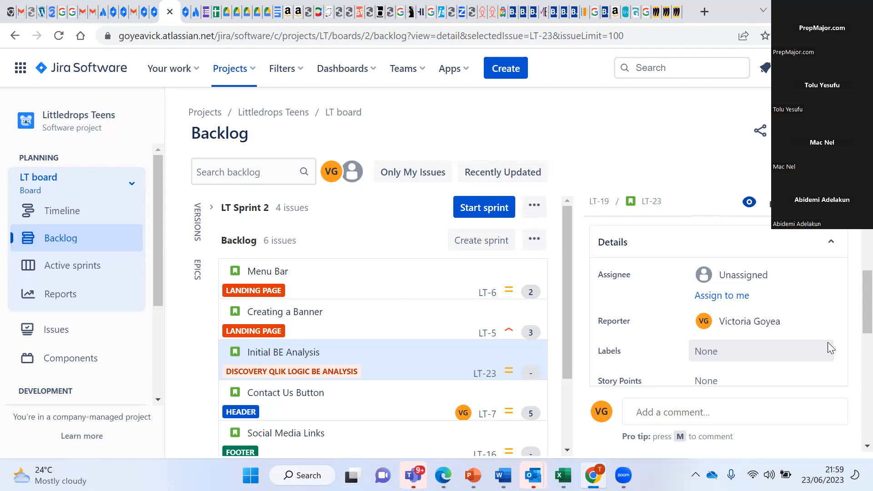
# Assign LT-23 to the teammate who reported it and close the issue details panel
pyautogui.click(769, 273)
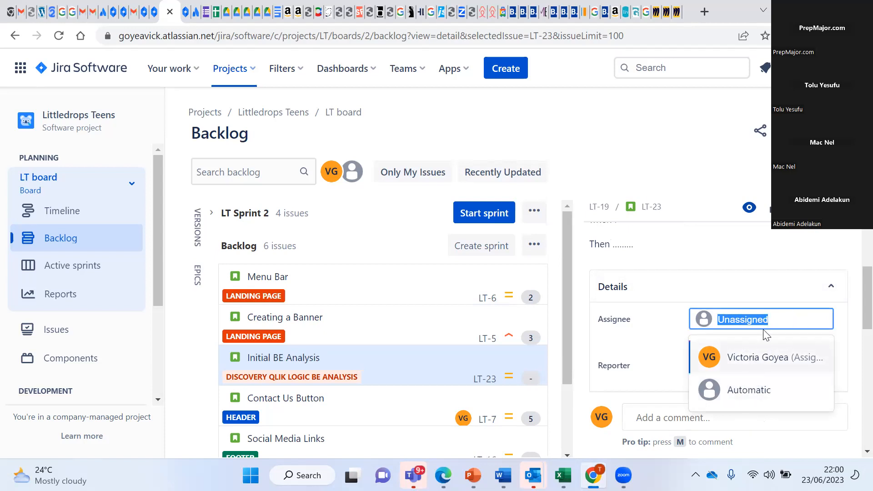
pyautogui.write('v')
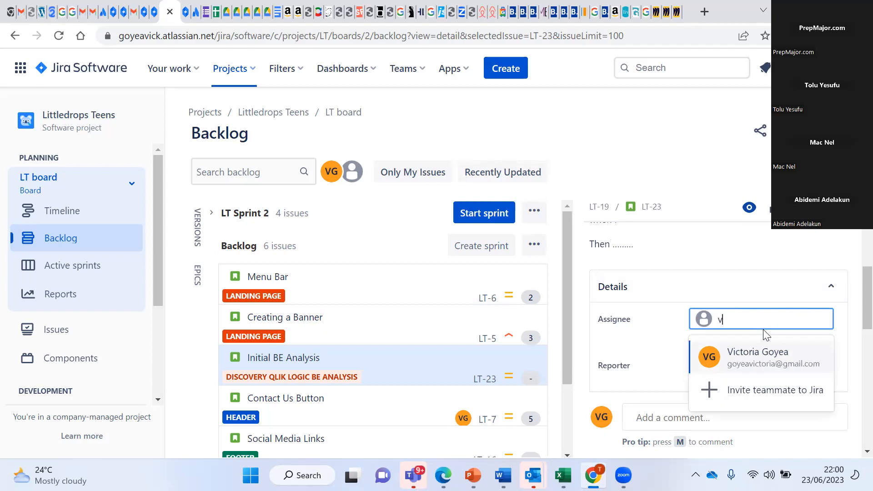
pyautogui.write('icto')
pyautogui.click(761, 357)
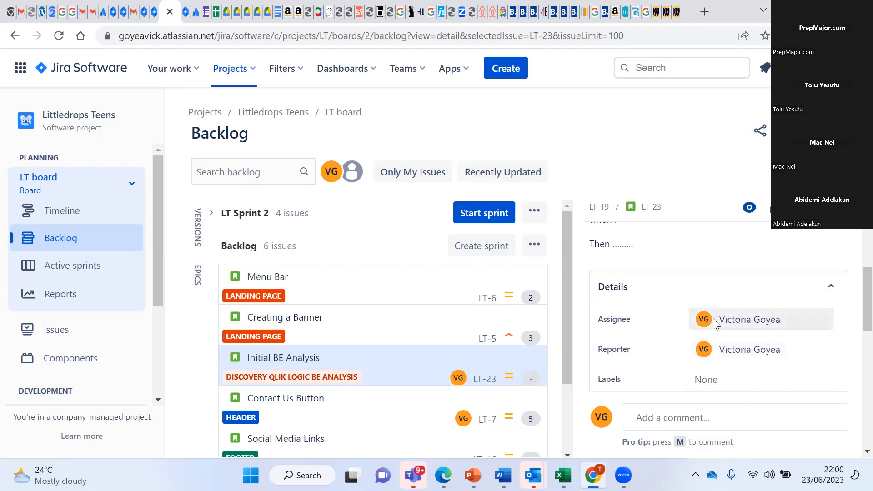
pyautogui.click(840, 207)
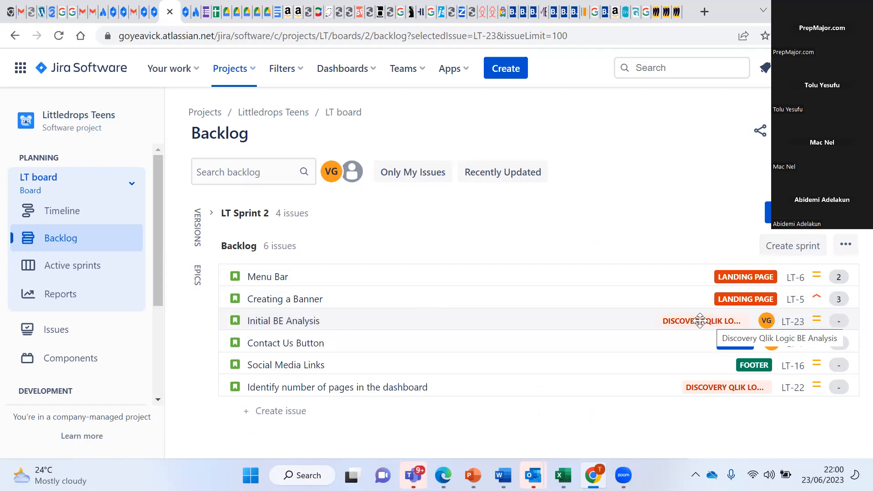
# Open LT-23's details and view its Story Points, Epic Link and Medium priority fields
pyautogui.click(679, 322)
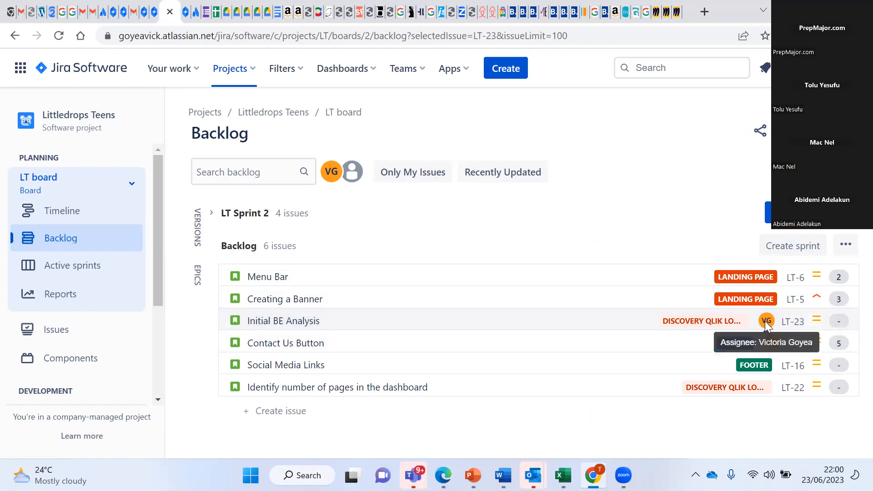
pyautogui.click(644, 314)
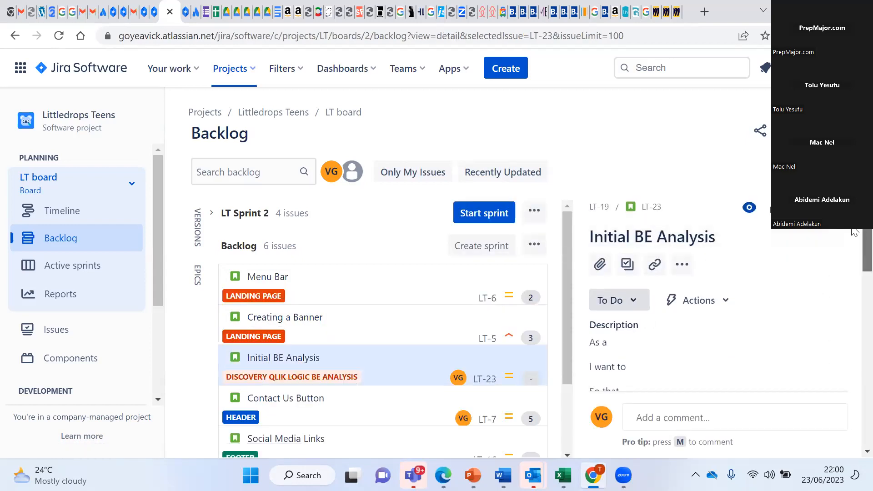
pyautogui.scroll(-5, 853, 254)
pyautogui.scroll(-3, 855, 286)
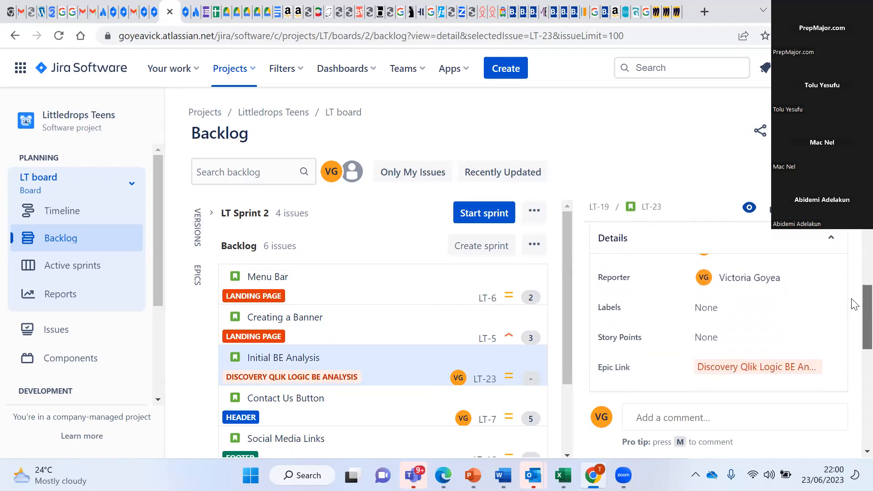
pyautogui.scroll(-2, 855, 310)
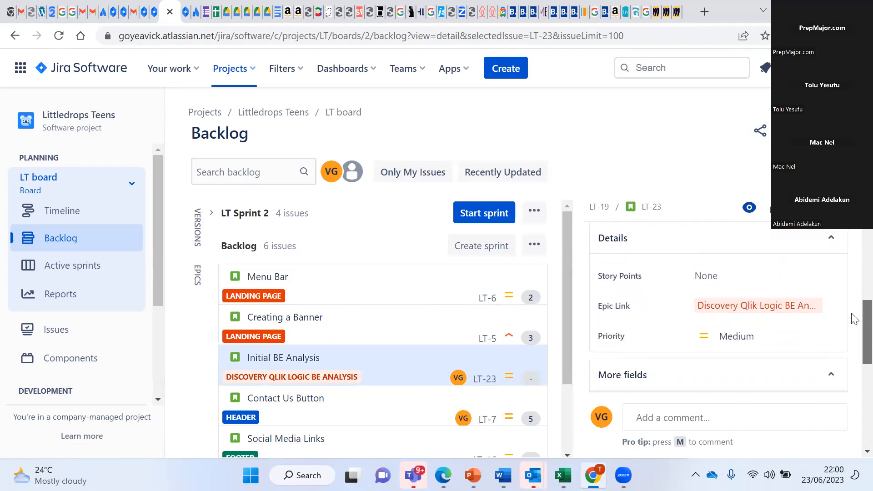
pyautogui.scroll(1, 854, 319)
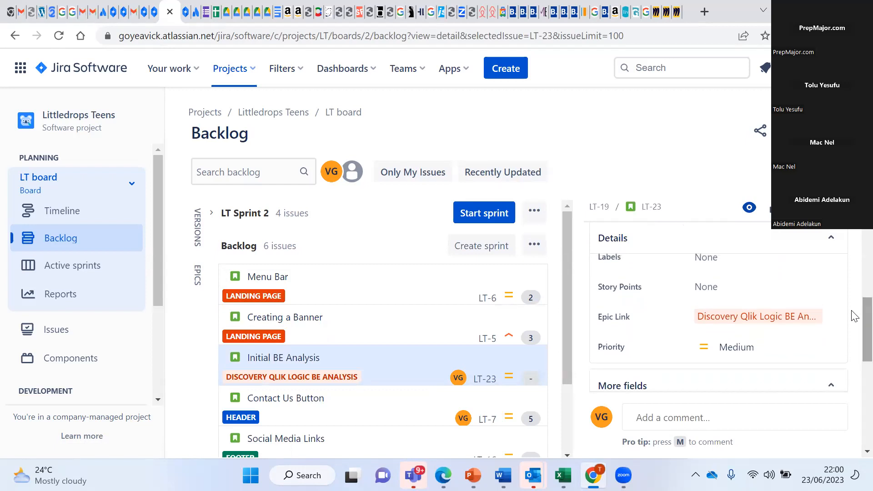
# Set Initial BE Analysis (LT-23) to 3 story points and close its detail panel
pyautogui.click(719, 287)
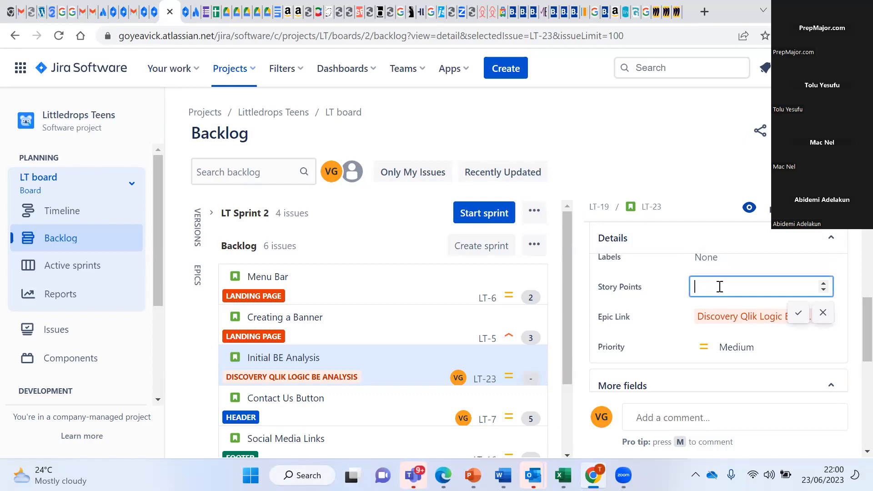
pyautogui.write('3')
pyautogui.click(799, 313)
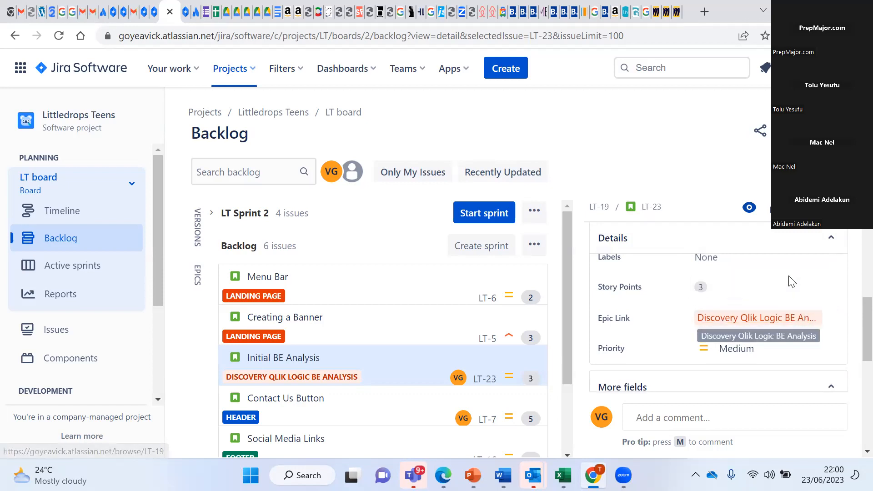
pyautogui.click(792, 282)
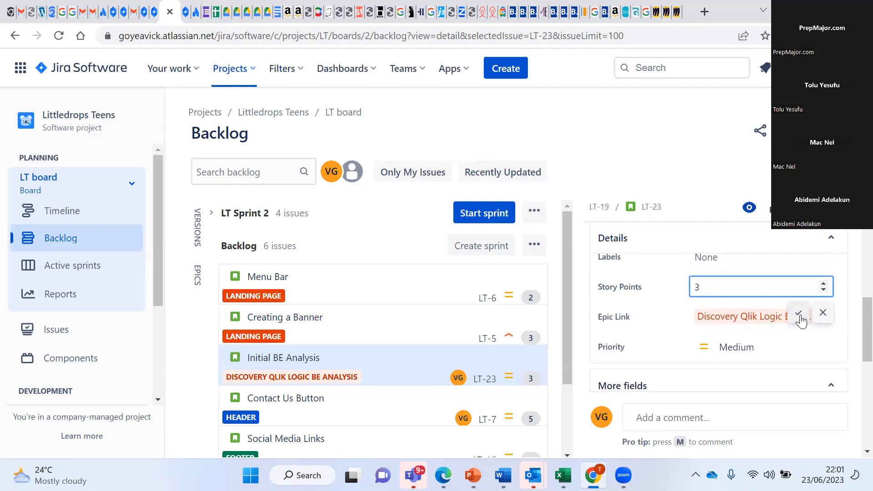
pyautogui.press('BackSpace')
pyautogui.click(824, 282)
pyautogui.click(824, 282)
pyautogui.click(824, 282)
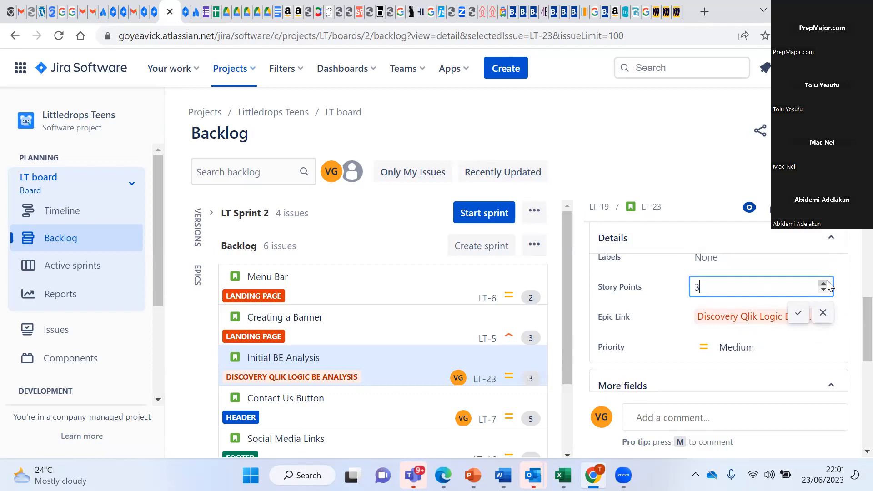
pyautogui.click(799, 313)
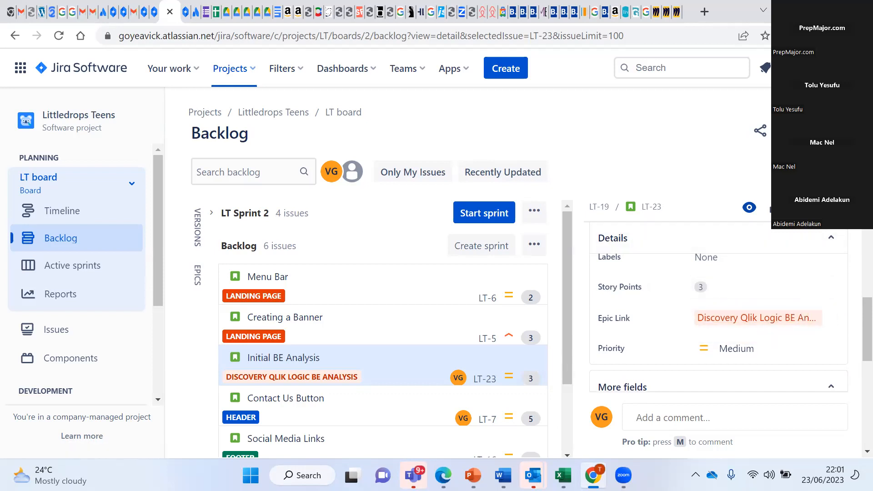
pyautogui.click(841, 208)
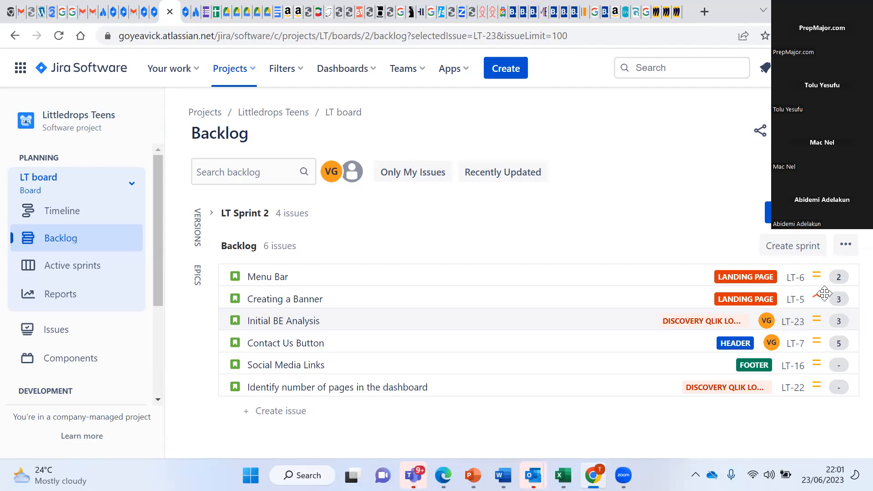
# Reopen LT-23, set its priority to Low, and close the detail panel
pyautogui.click(652, 317)
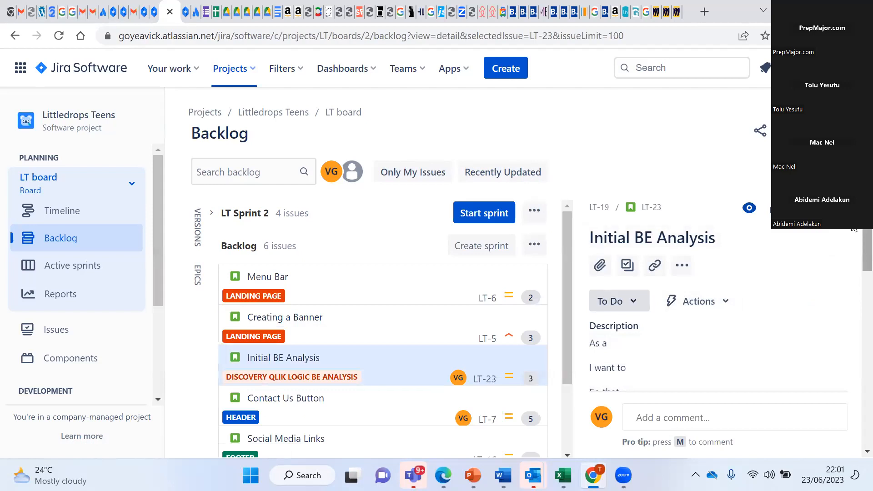
pyautogui.scroll(-10, 854, 250)
pyautogui.scroll(2, 853, 337)
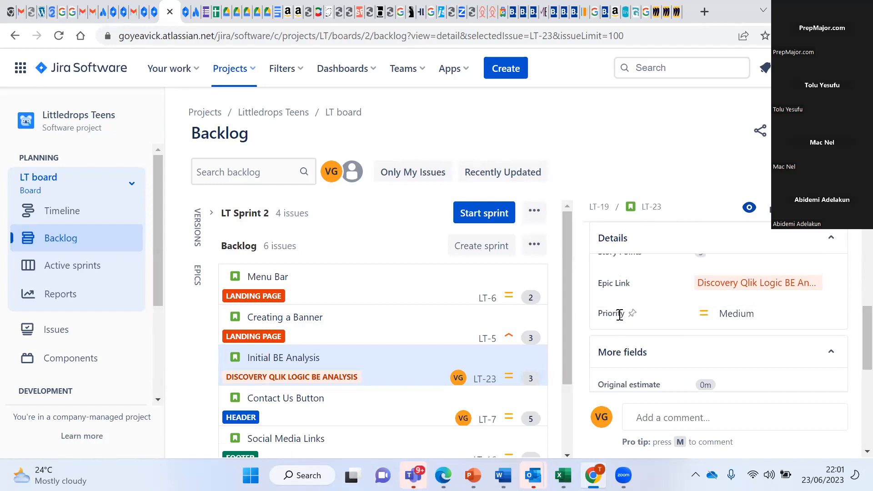
pyautogui.click(758, 318)
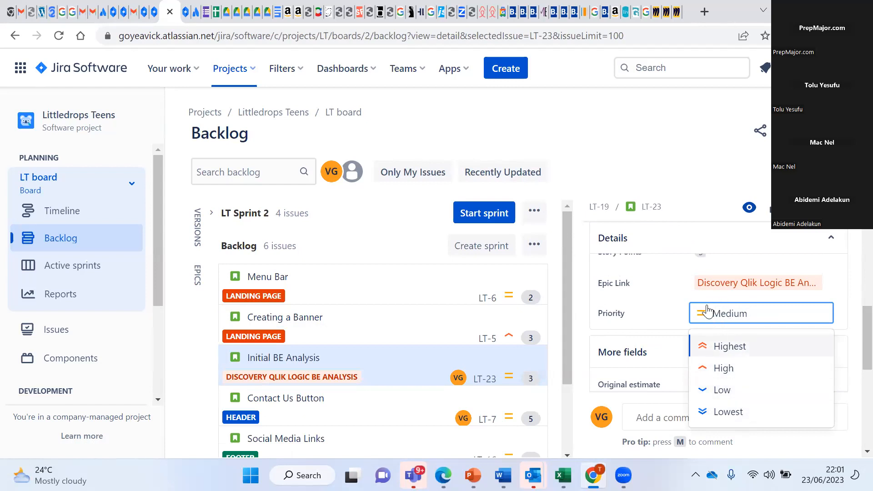
pyautogui.click(724, 352)
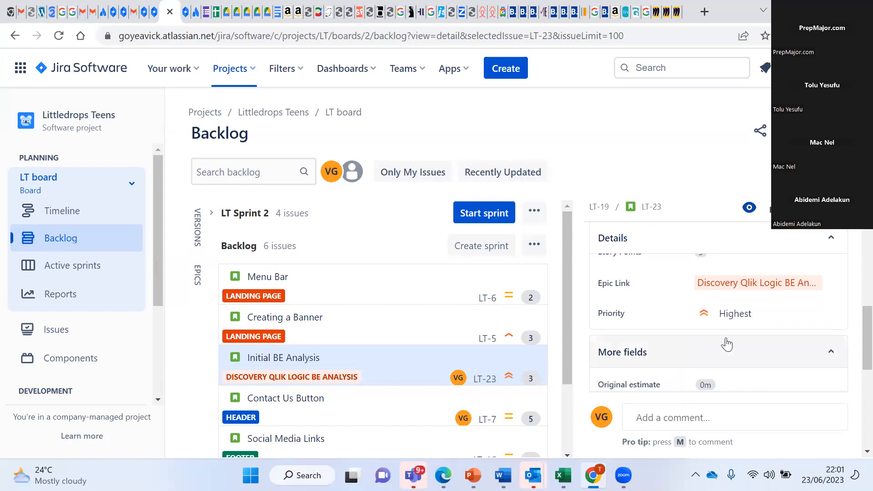
pyautogui.click(737, 317)
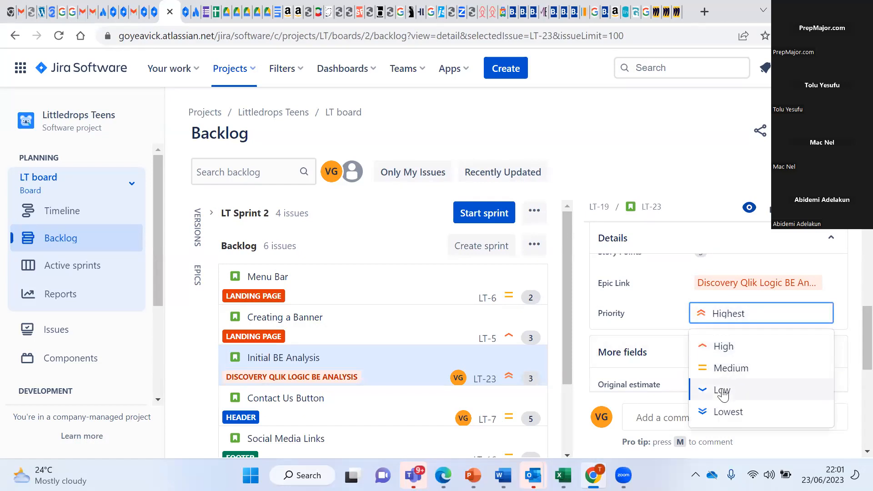
pyautogui.click(724, 389)
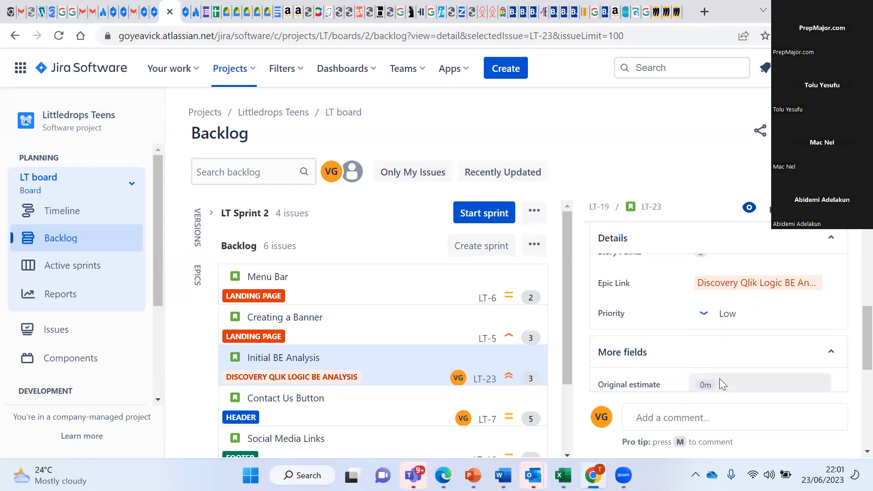
pyautogui.click(745, 309)
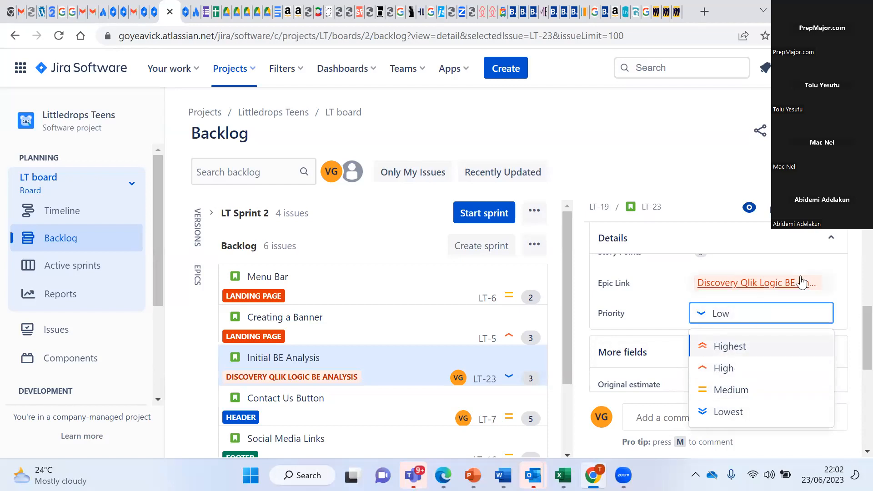
pyautogui.click(852, 233)
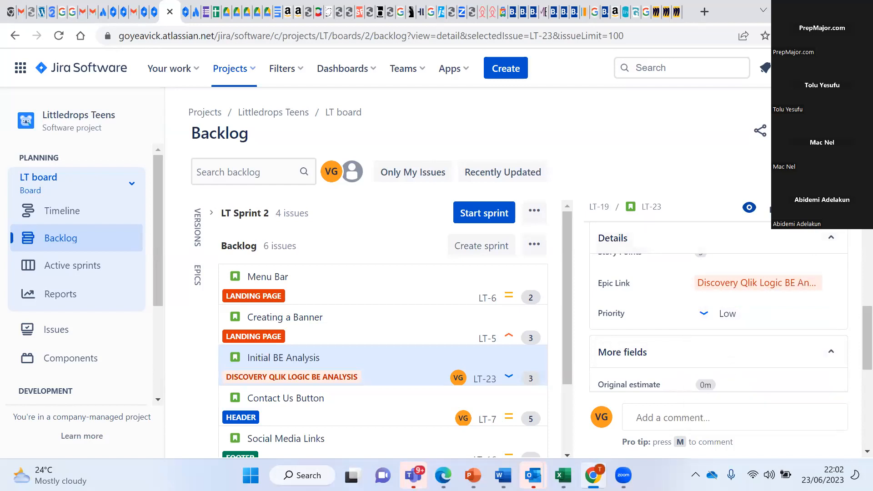
pyautogui.click(841, 207)
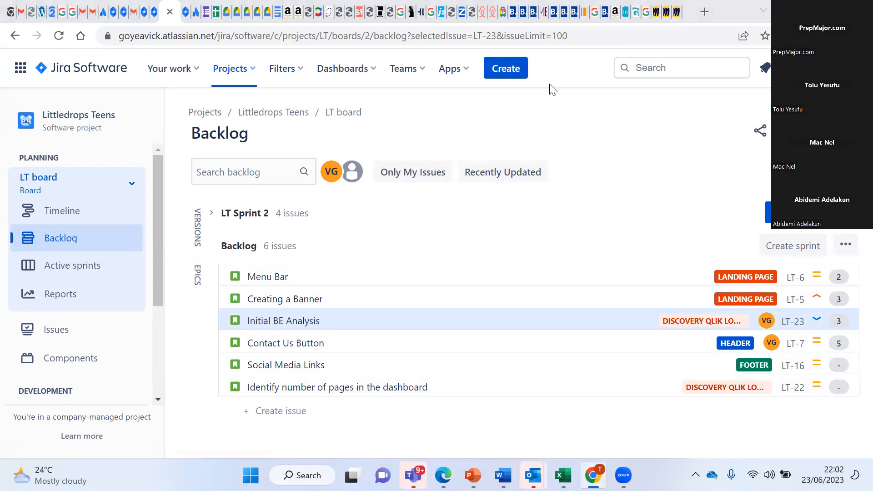
# On the Littledrops Adults backlog, open LA-9 Social Media and start its description
pyautogui.click(125, 14)
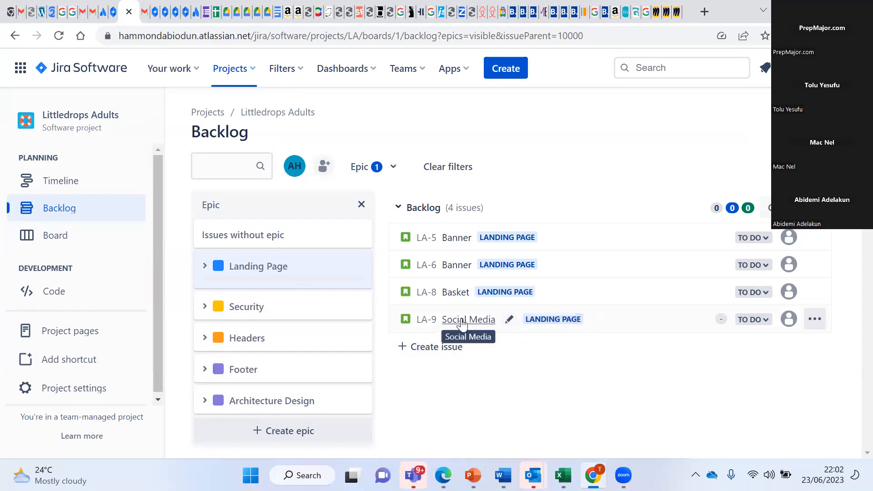
pyautogui.click(606, 324)
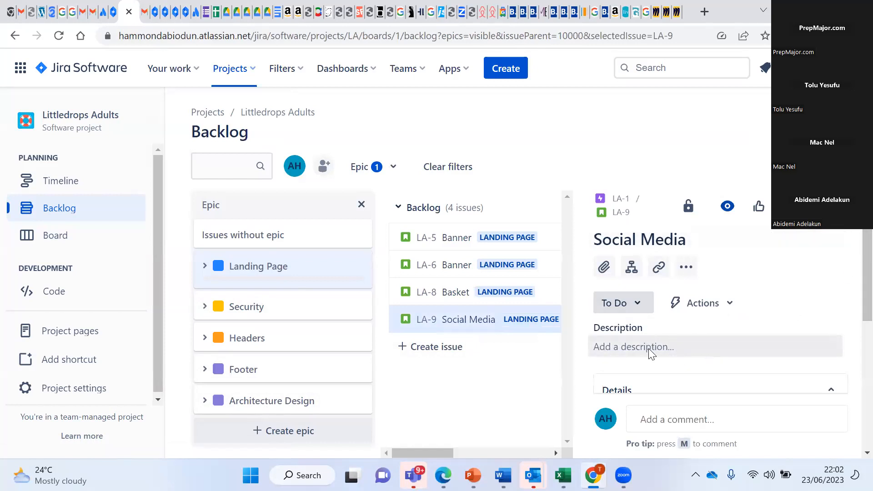
pyautogui.click(677, 350)
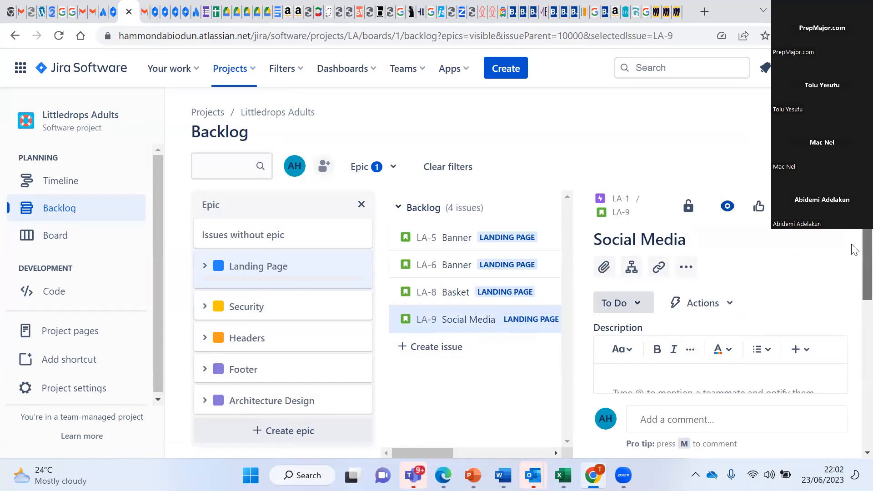
# Type the story template lines 'as a', 'I want to' and 'So that' into LA-9's description
pyautogui.scroll(-2, 853, 268)
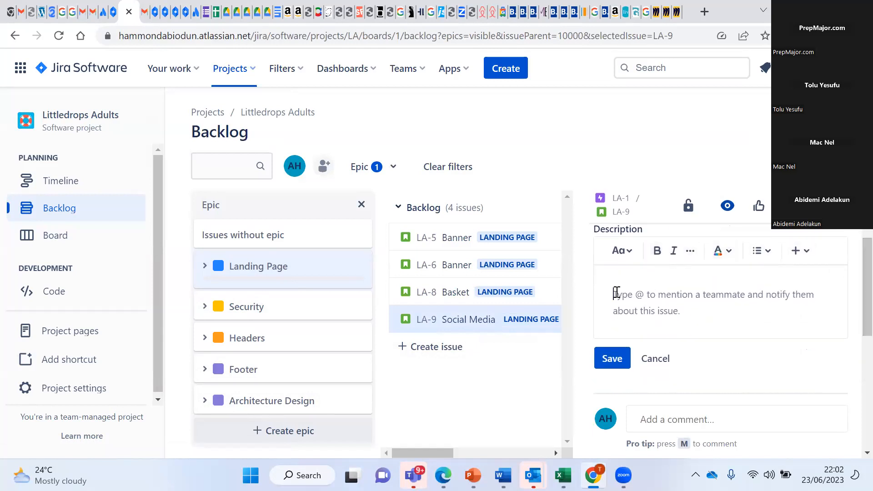
pyautogui.write('a')
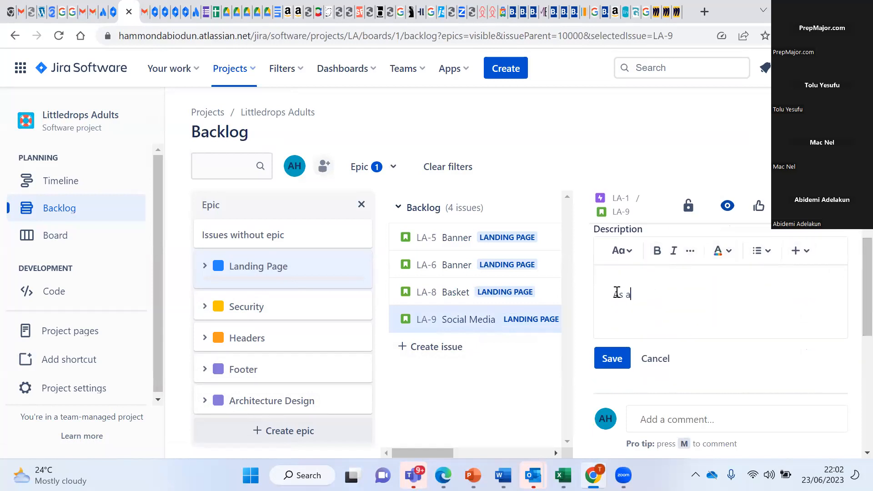
pyautogui.write('s a')
pyautogui.press('Return')
pyautogui.write('I wan')
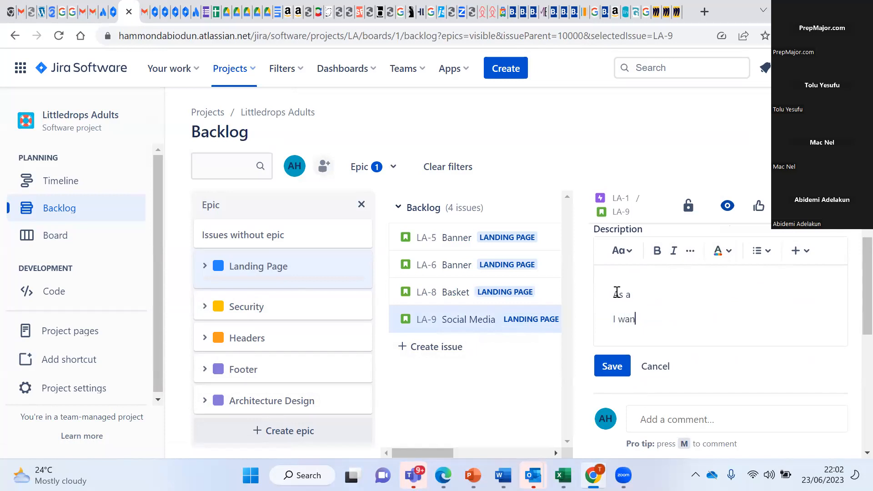
pyautogui.write('t to')
pyautogui.press('Return')
pyautogui.write('So that')
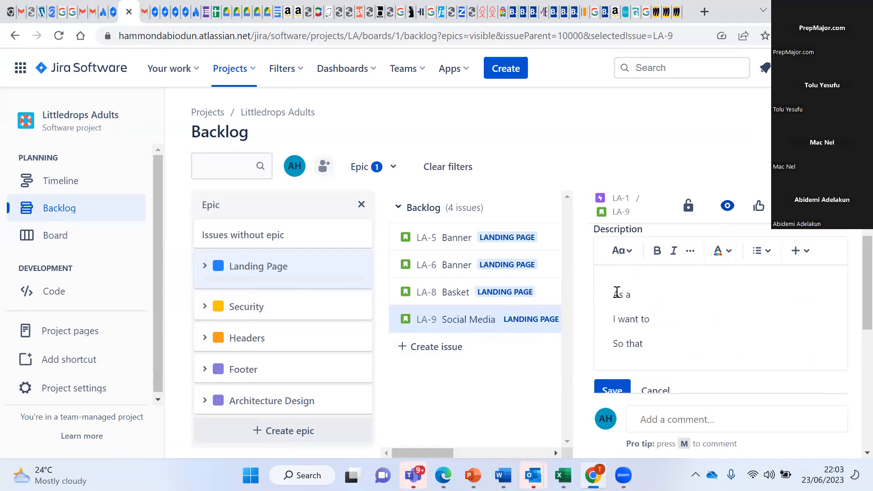
pyautogui.press('Return')
pyautogui.press('Return')
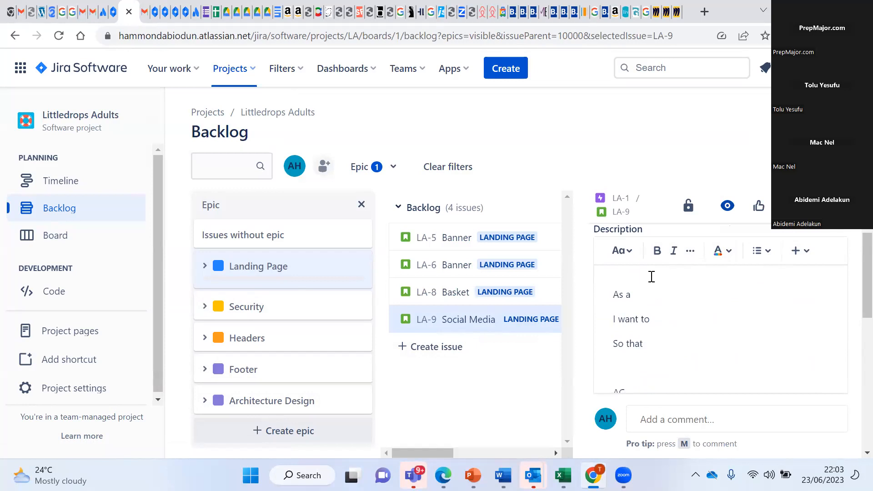
pyautogui.scroll(-3, 853, 296)
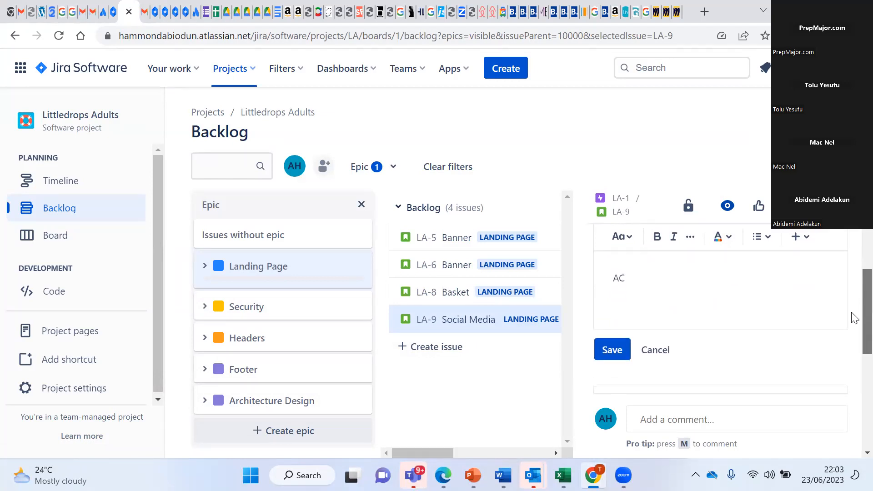
# Save the LA-9 description and assign the issue to the listed team member
pyautogui.click(604, 352)
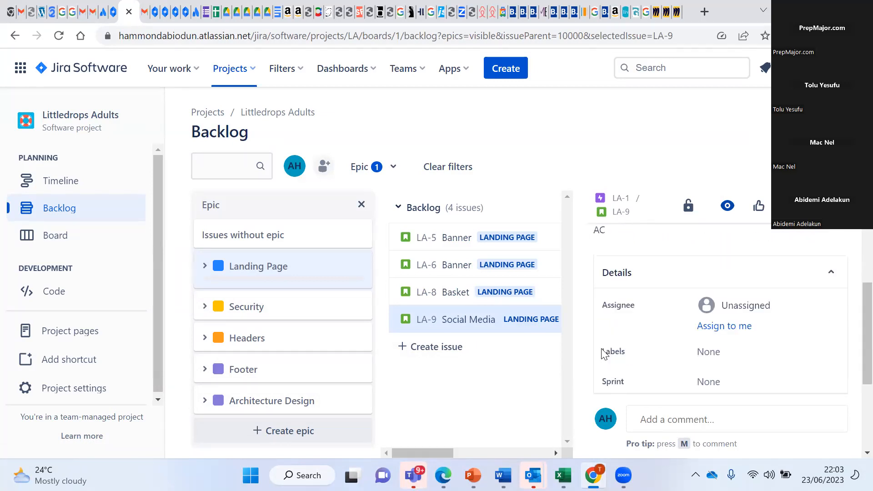
pyautogui.click(764, 305)
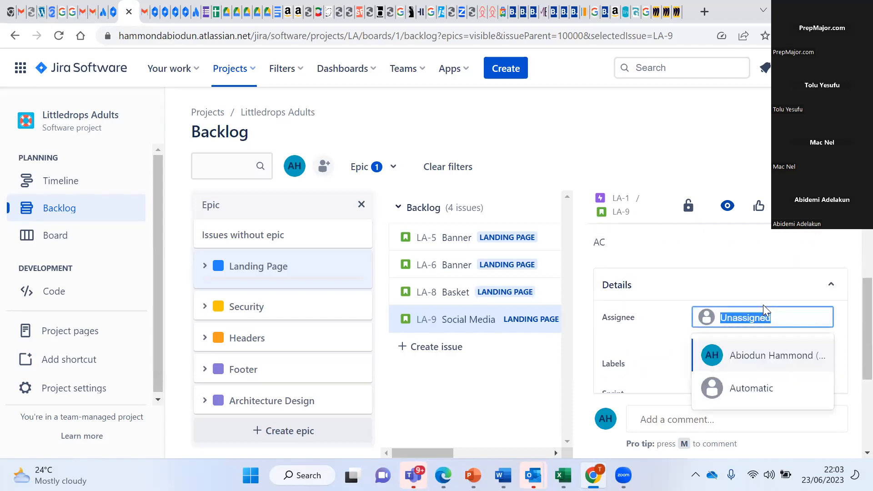
pyautogui.click(771, 357)
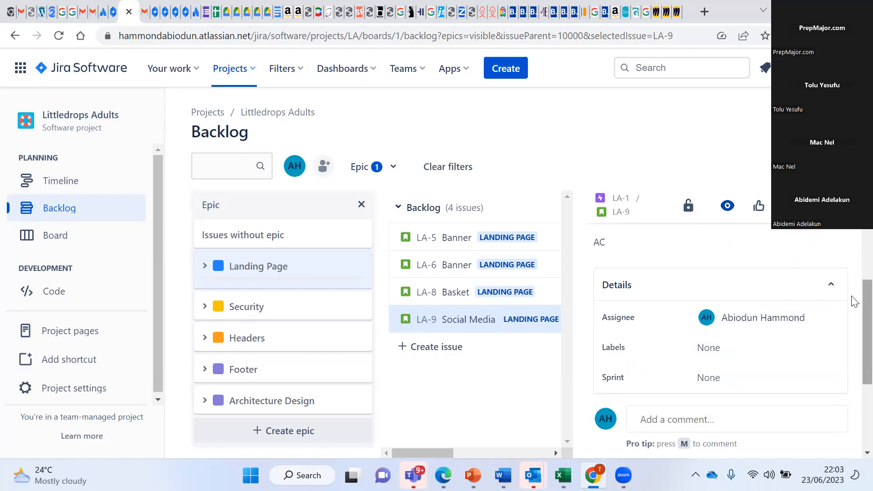
pyautogui.scroll(-3, 853, 318)
pyautogui.scroll(-1, 854, 340)
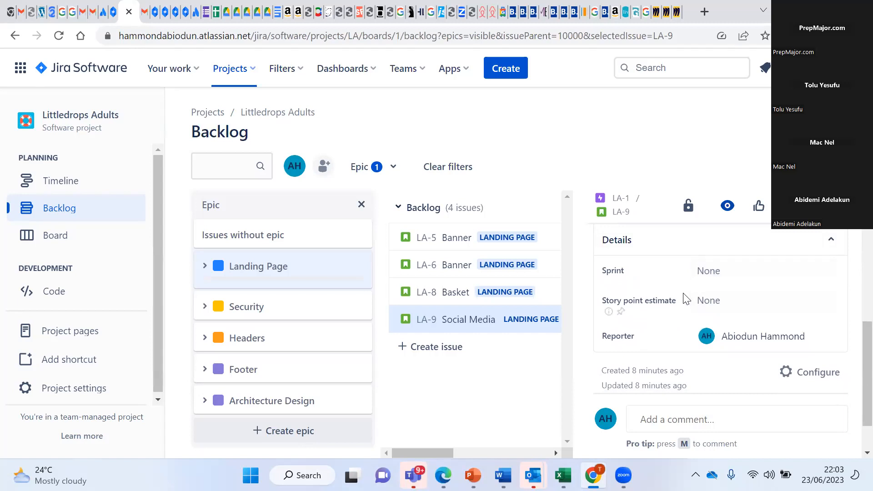
# Give LA-9 a story point estimate of 3
pyautogui.click(716, 300)
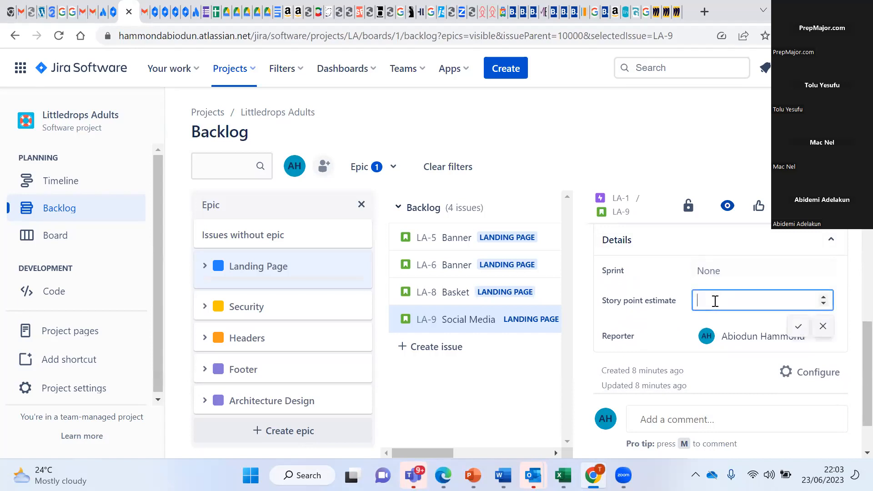
pyautogui.click(800, 326)
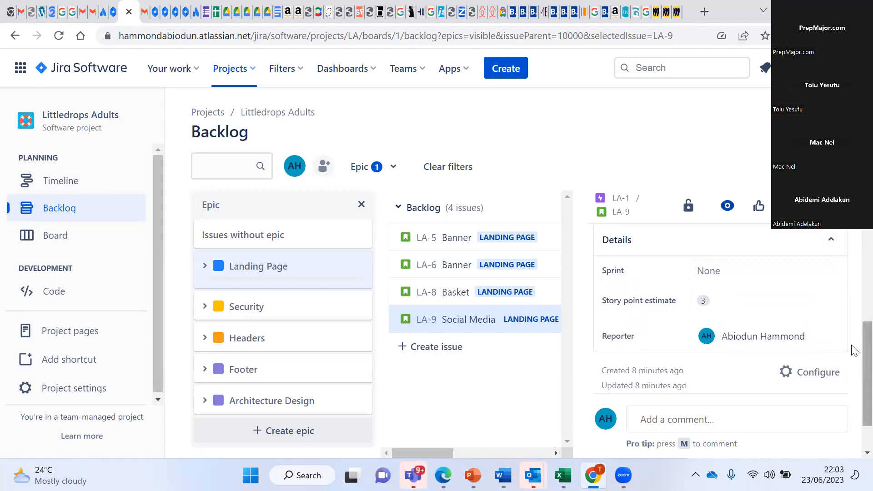
pyautogui.scroll(2, 852, 336)
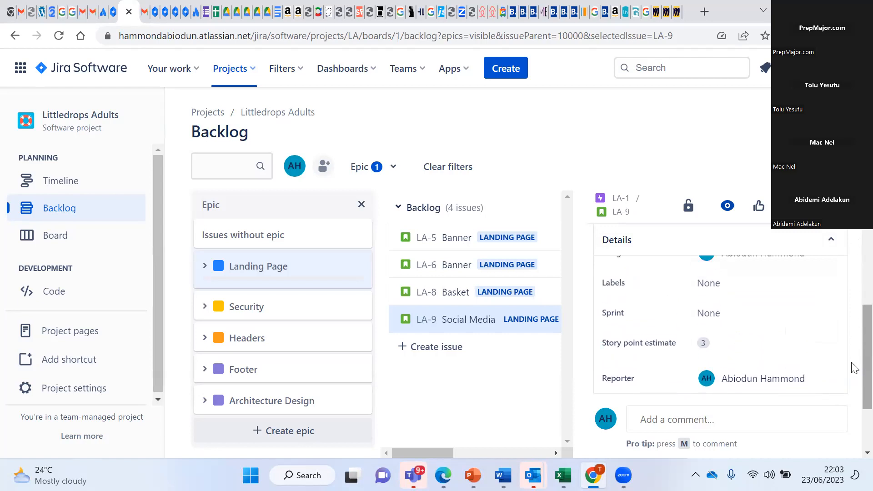
pyautogui.scroll(-3, 855, 368)
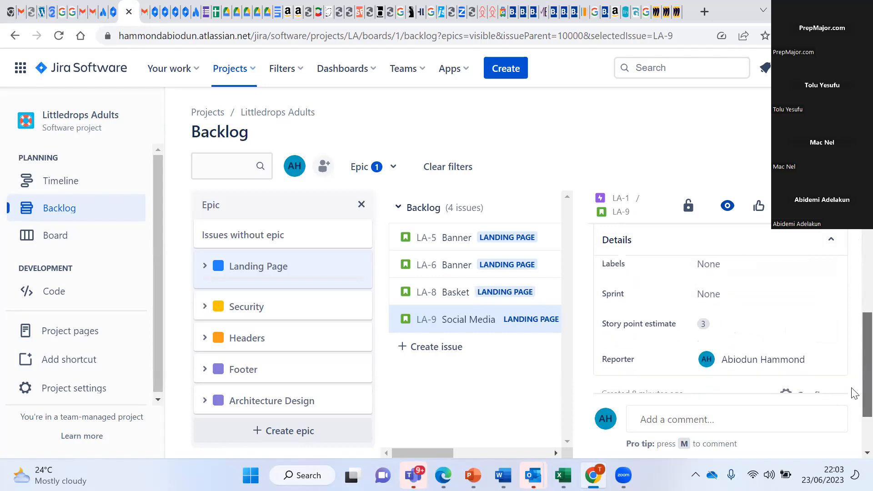
pyautogui.rightClick(855, 429)
pyautogui.click(488, 389)
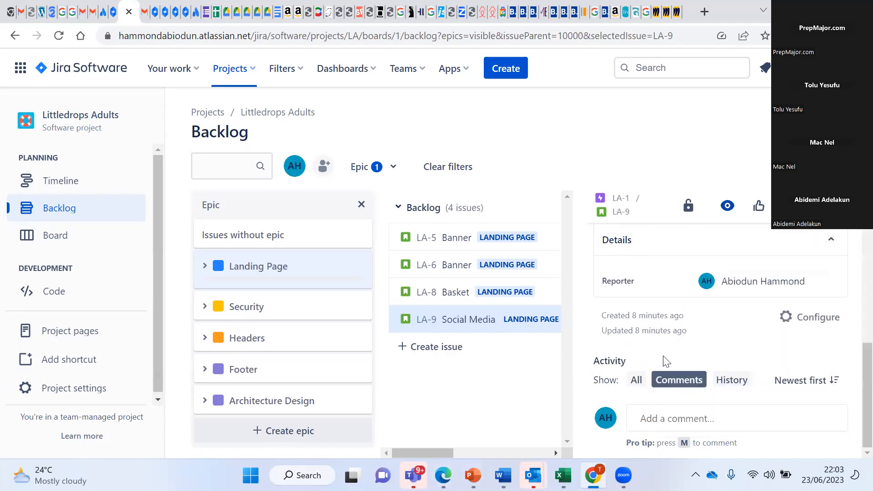
pyautogui.scroll(5, 855, 382)
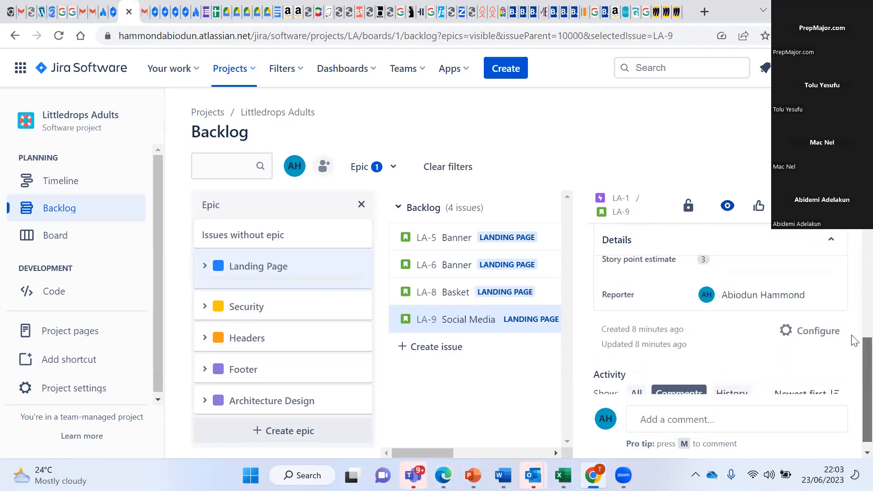
pyautogui.scroll(-1, 856, 371)
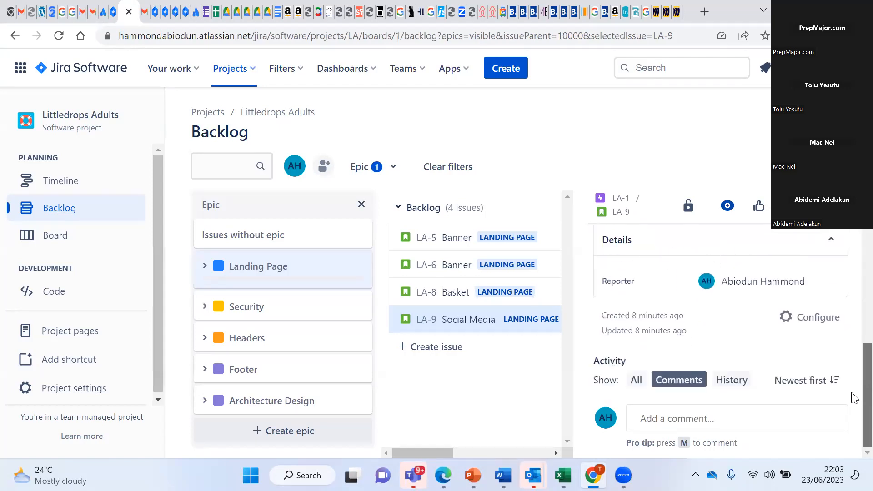
# Post an LA-9 comment @-mentioning the suggested teammate, then close the issue details
pyautogui.click(708, 418)
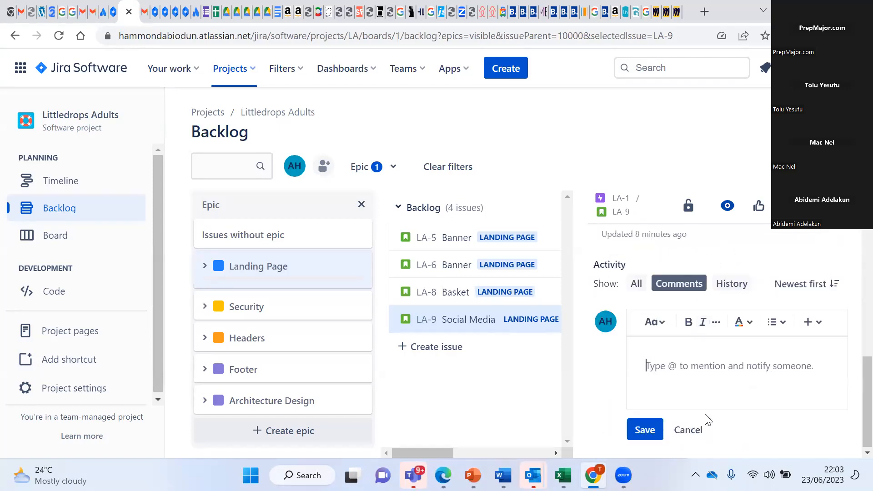
pyautogui.write('@')
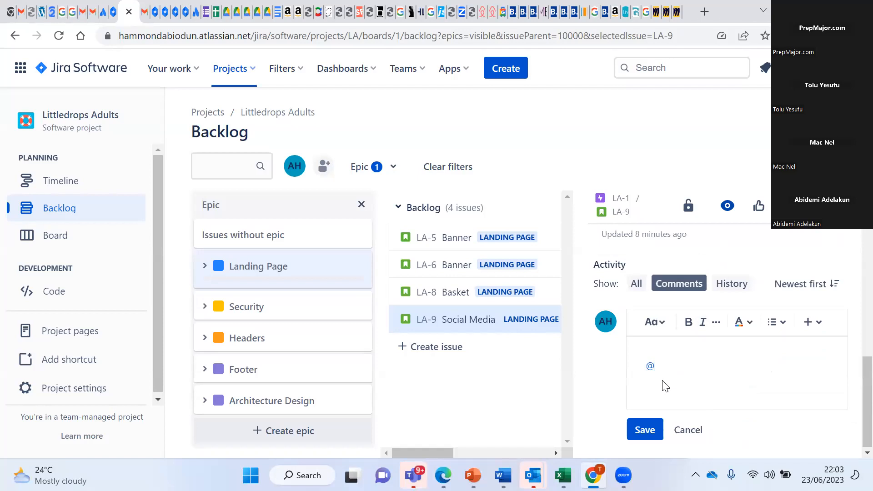
pyautogui.click(521, 337)
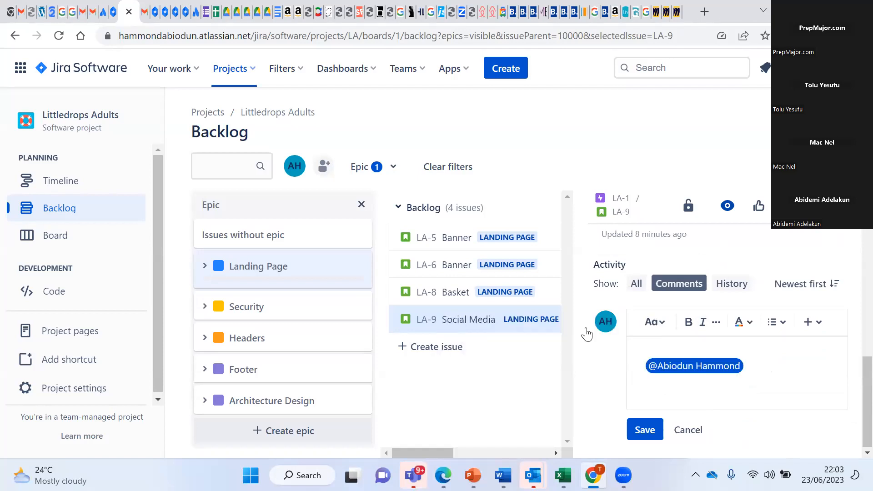
pyautogui.click(644, 430)
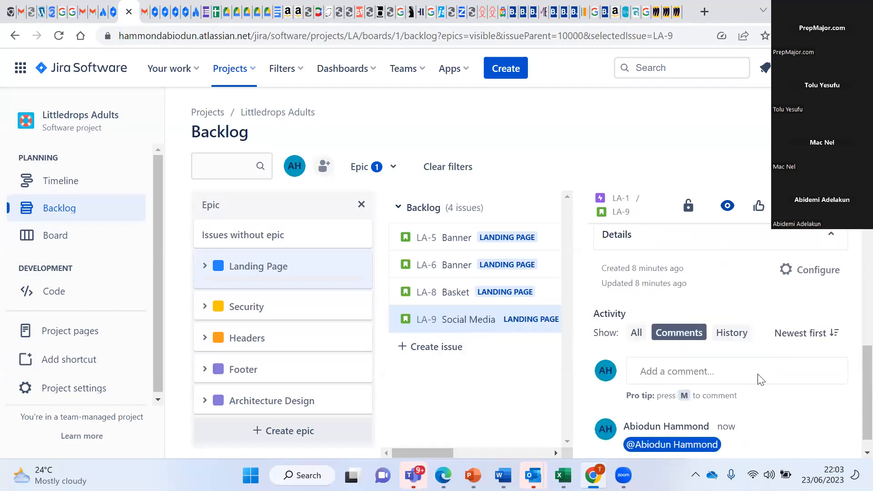
pyautogui.click(839, 206)
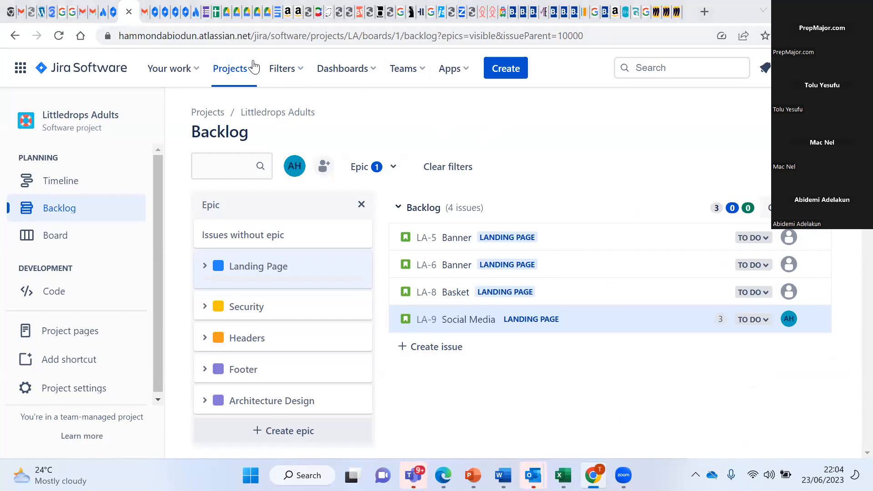
# Return to the Littledrops Teens LT board backlog tab
pyautogui.click(176, 11)
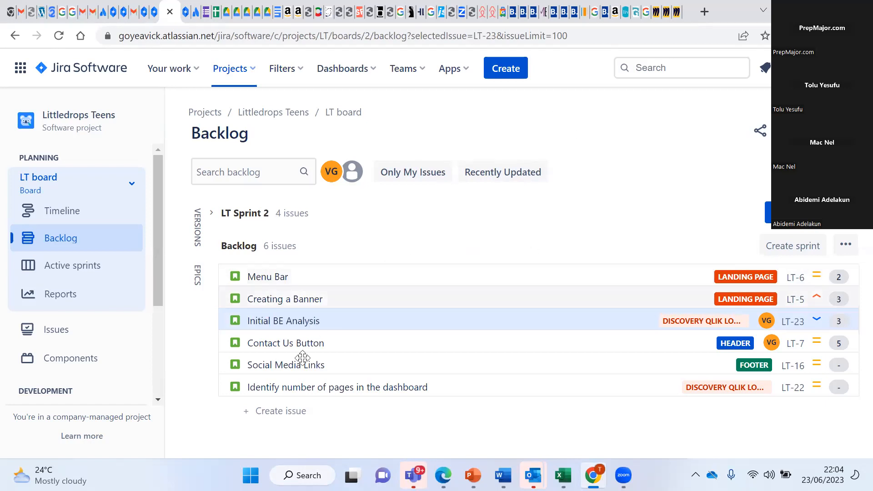
pyautogui.click(279, 412)
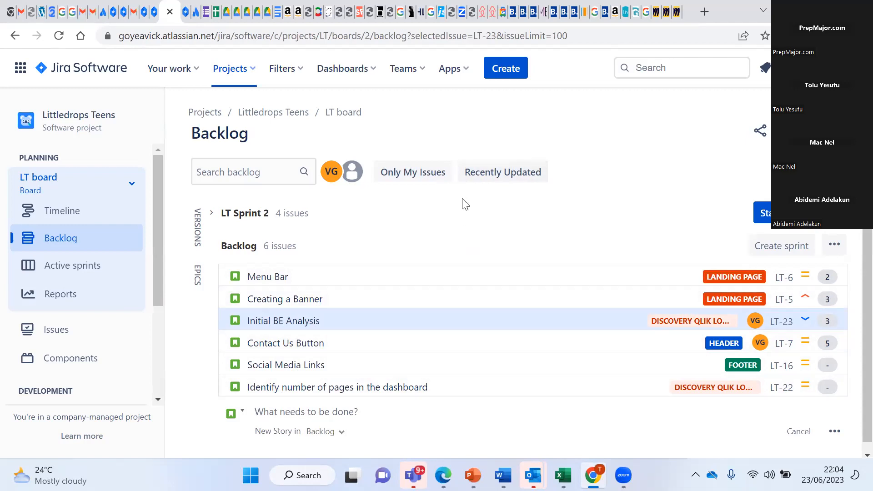
pyautogui.click(473, 223)
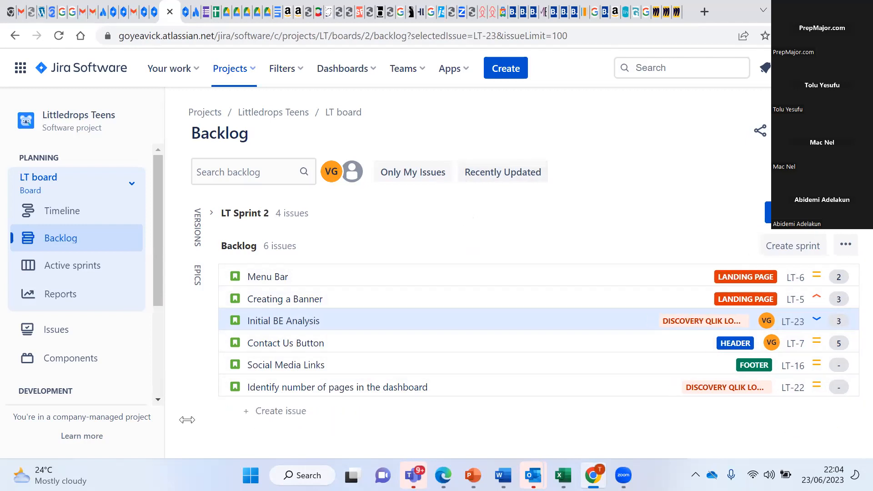
pyautogui.click(275, 413)
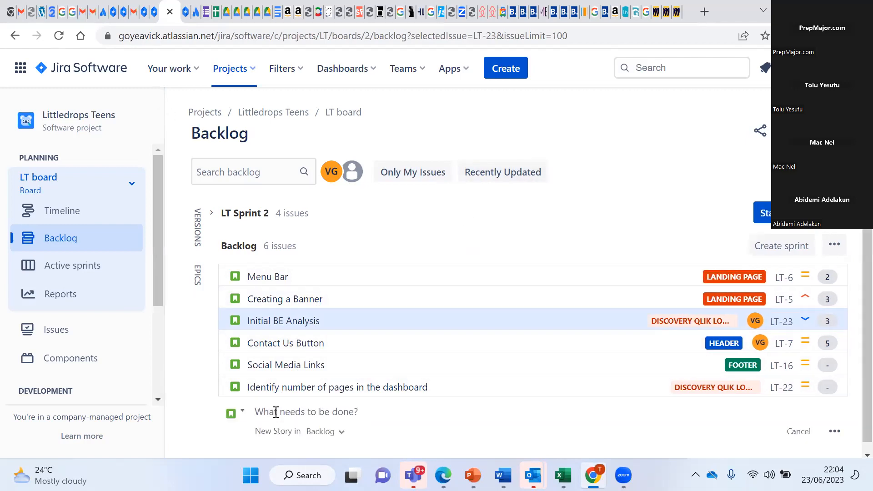
pyautogui.click(243, 413)
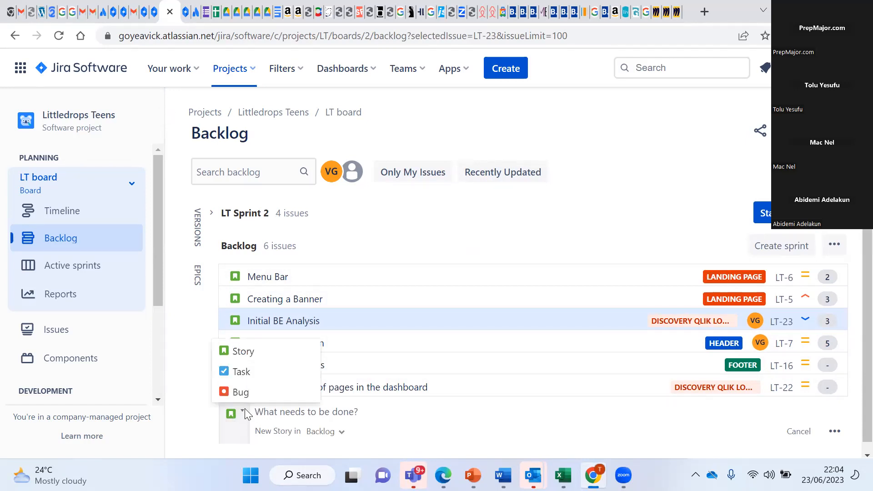
pyautogui.click(239, 391)
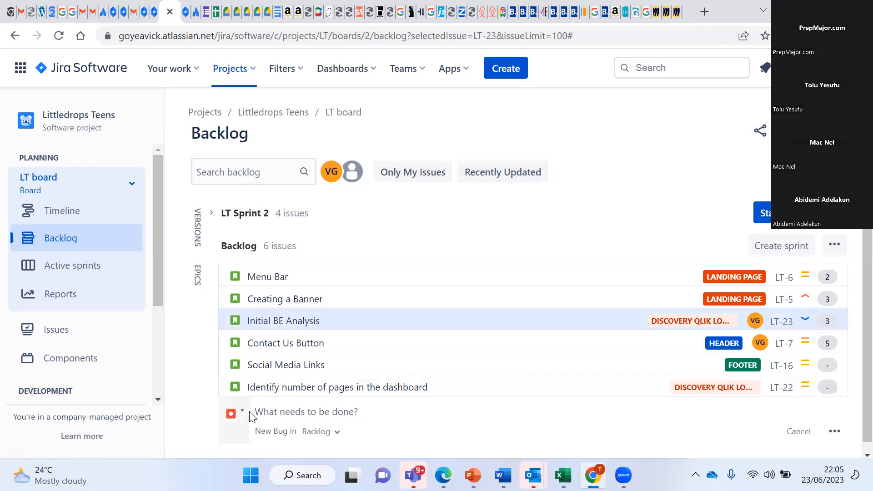
pyautogui.click(608, 132)
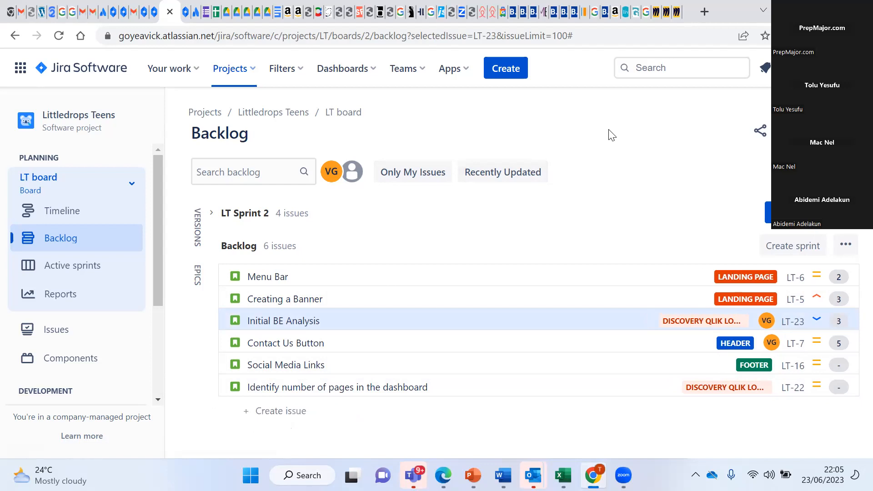
# Show the Epics panel and recolour the Discovery Qlik Logic BE Analysis epic dark green
pyautogui.click(197, 272)
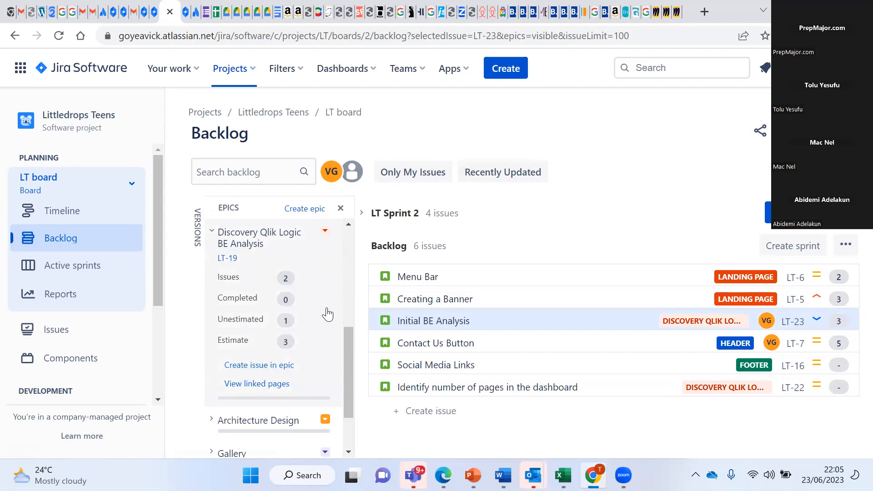
pyautogui.scroll(1, 343, 339)
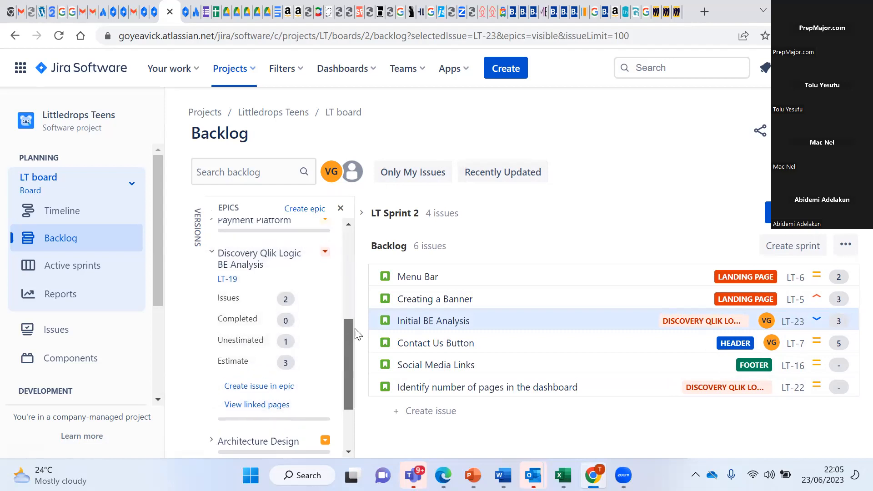
pyautogui.scroll(2, 355, 327)
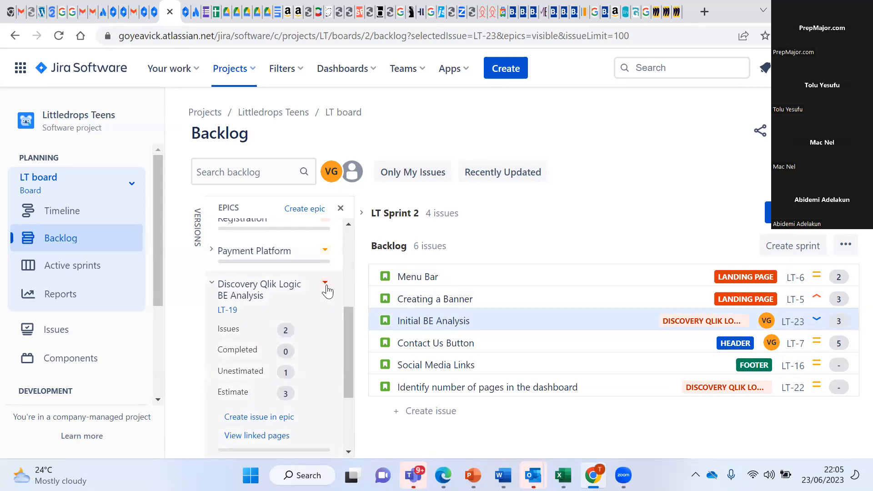
pyautogui.click(326, 283)
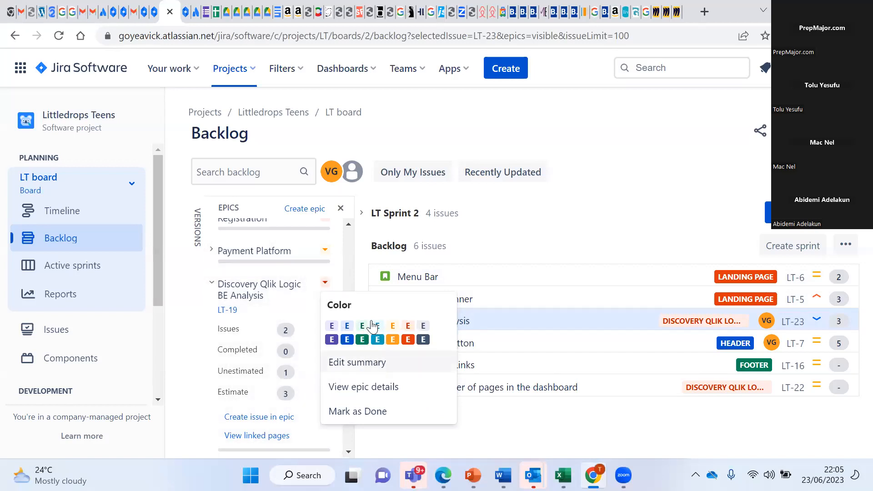
pyautogui.click(363, 341)
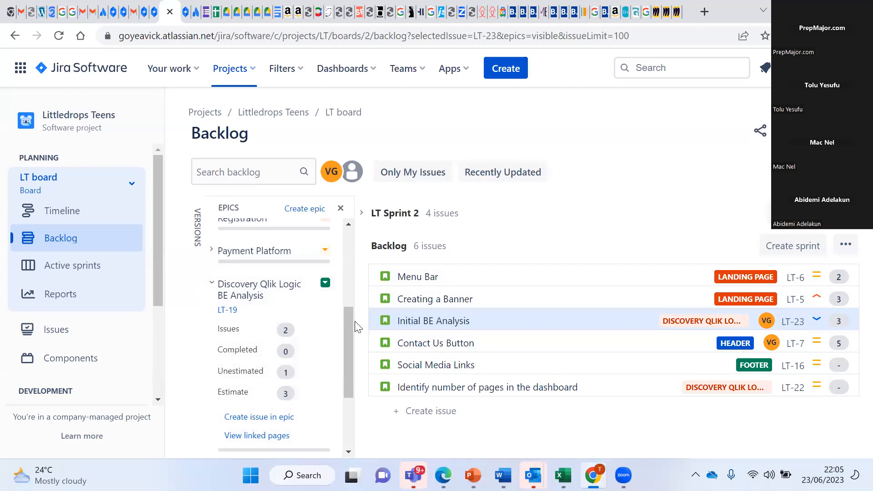
pyautogui.moveTo(350, 319); pyautogui.dragTo(367, 347)
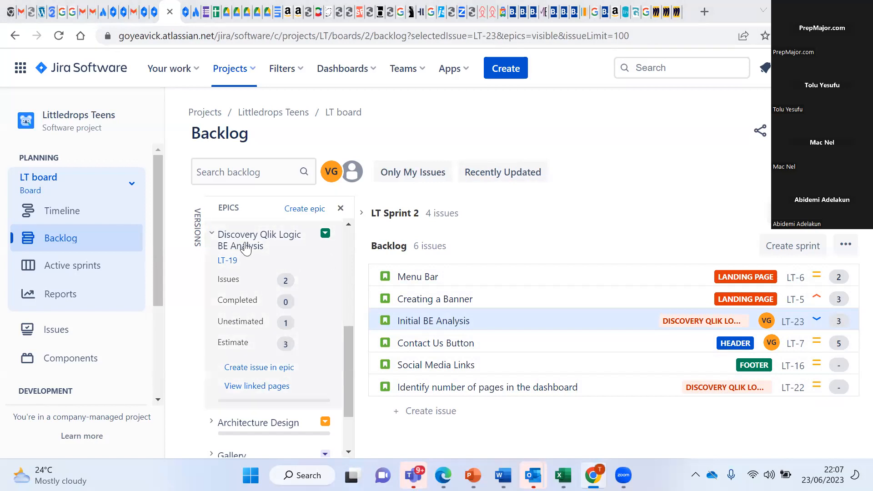
# Collapse the Discovery Qlik Logic BE Analysis epic and scroll the Epics panel to the top
pyautogui.click(212, 235)
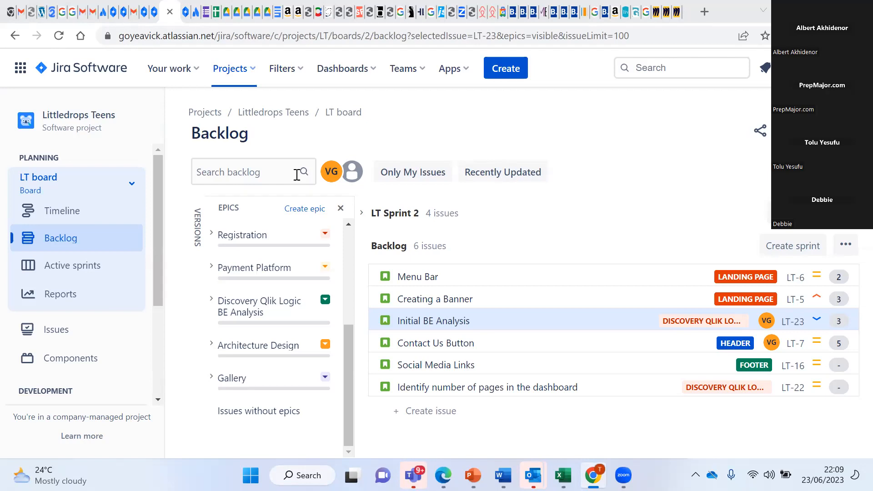
pyautogui.moveTo(349, 334); pyautogui.dragTo(350, 215)
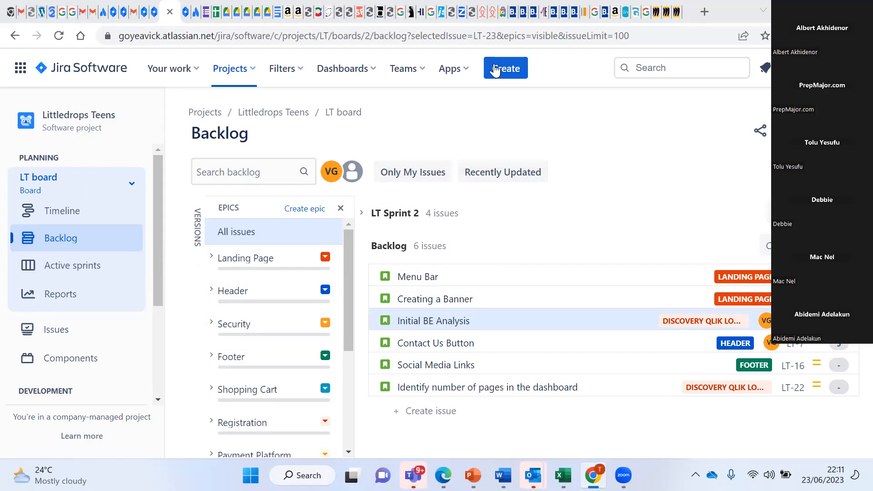
pyautogui.click(495, 68)
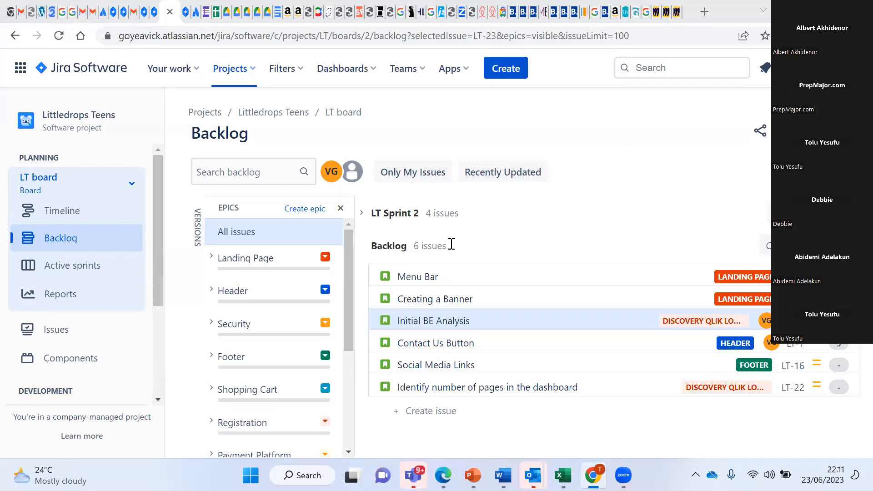
# Expand Discovery Qlik Logic BE Analysis to show LT-19 with 2 issues and estimate 3
pyautogui.moveTo(350, 265); pyautogui.dragTo(368, 345)
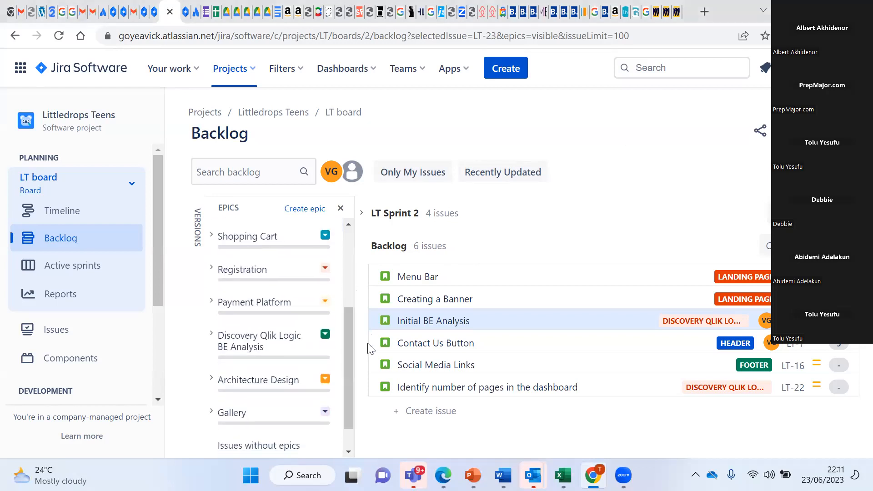
pyautogui.click(207, 338)
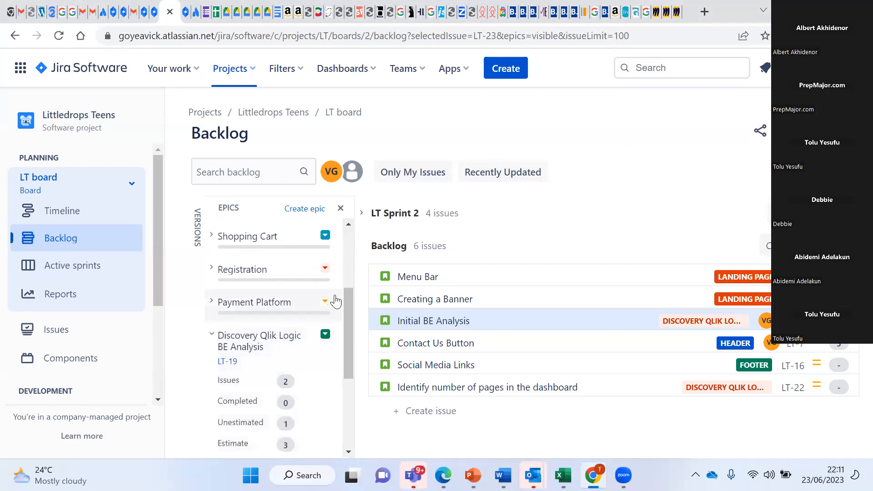
pyautogui.scroll(-1, 348, 310)
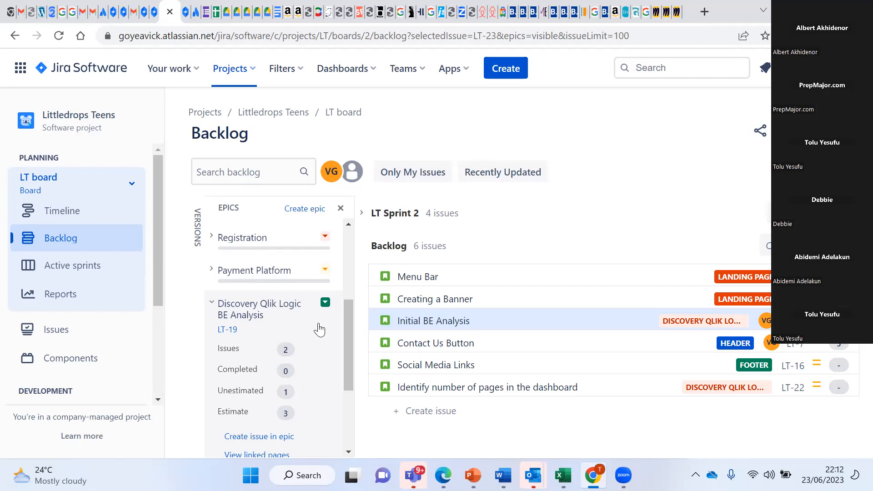
# From its issue page, delete epic LT-19 Discovery Qlik Logic BE Analysis and confirm
pyautogui.click(222, 329)
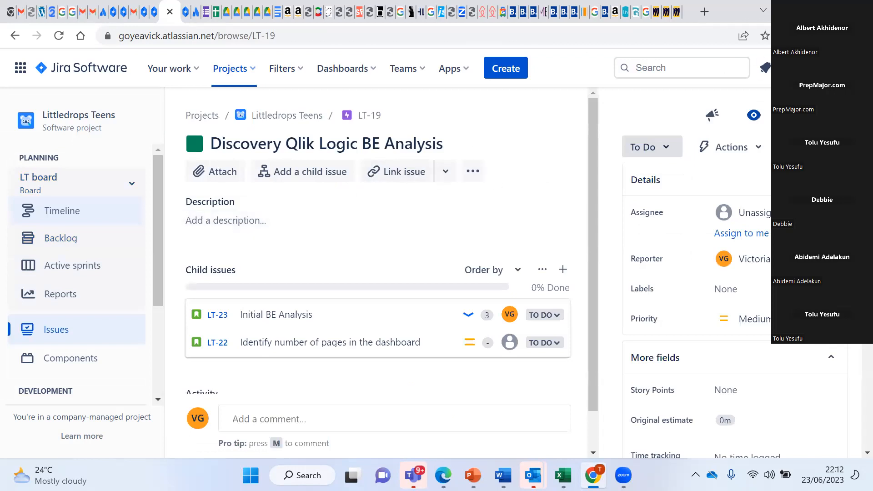
pyautogui.click(836, 115)
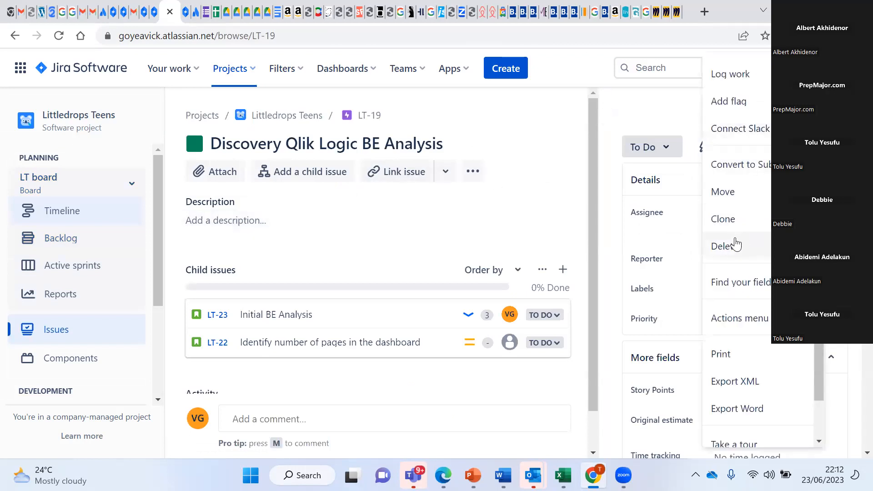
pyautogui.click(724, 250)
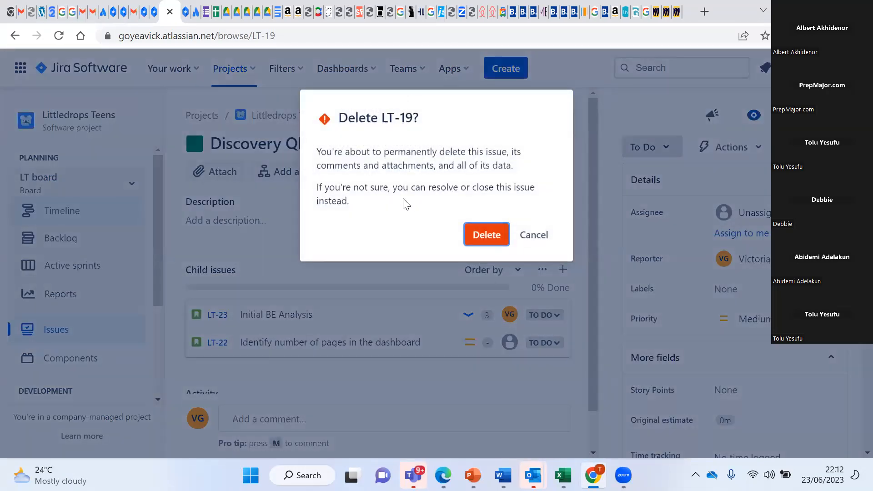
pyautogui.click(486, 241)
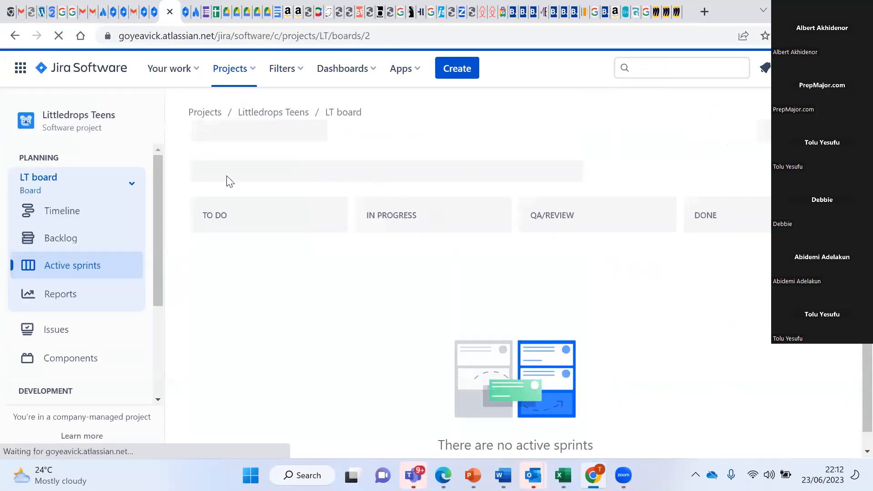
# Return to the LT backlog and scroll the Epics panel to confirm Discovery Qlik Logic is gone
pyautogui.click(74, 244)
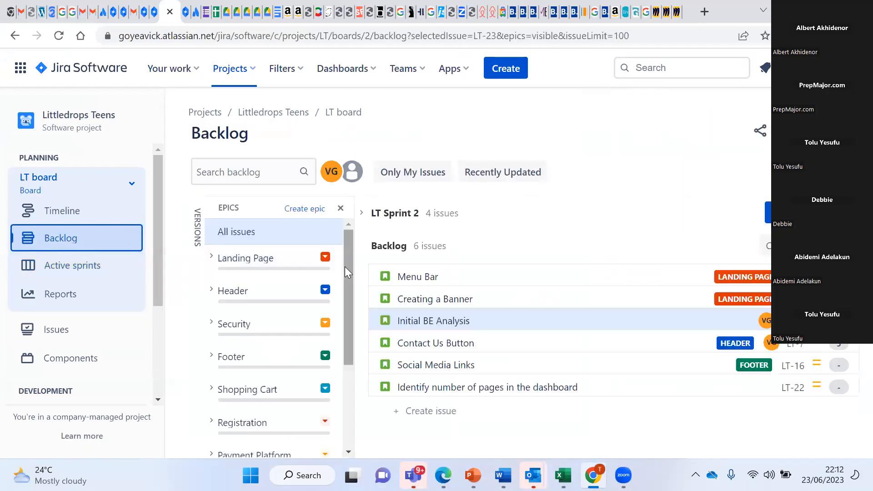
pyautogui.moveTo(351, 269); pyautogui.dragTo(338, 374)
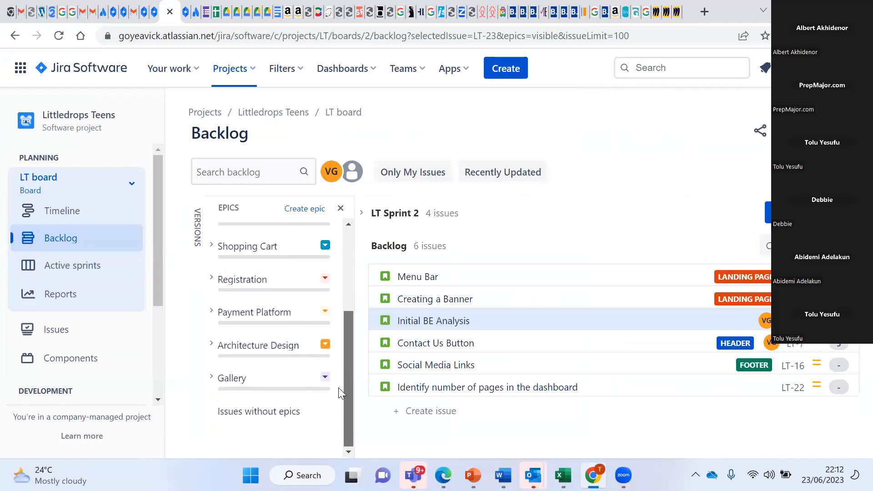
pyautogui.scroll(1, 336, 355)
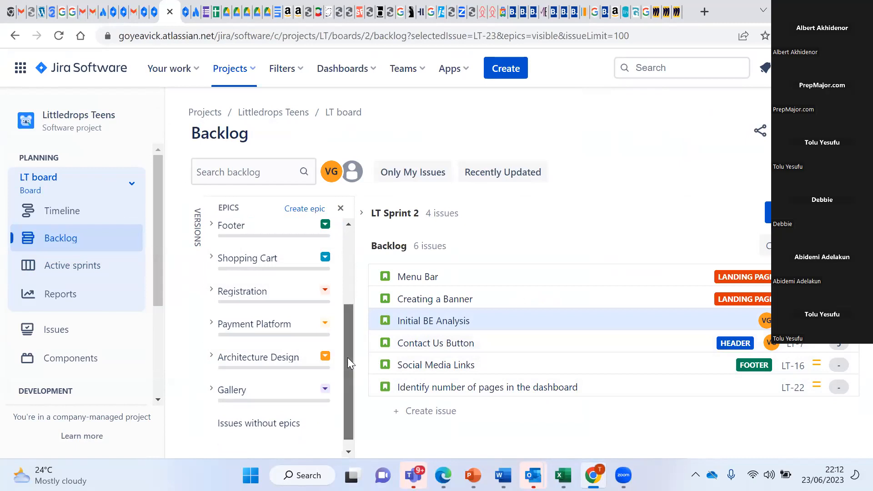
pyautogui.scroll(3, 348, 358)
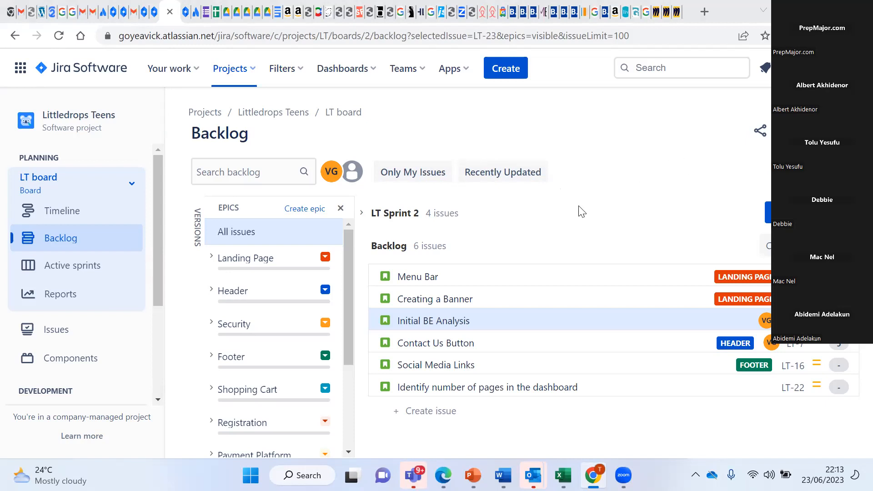
pyautogui.click(340, 210)
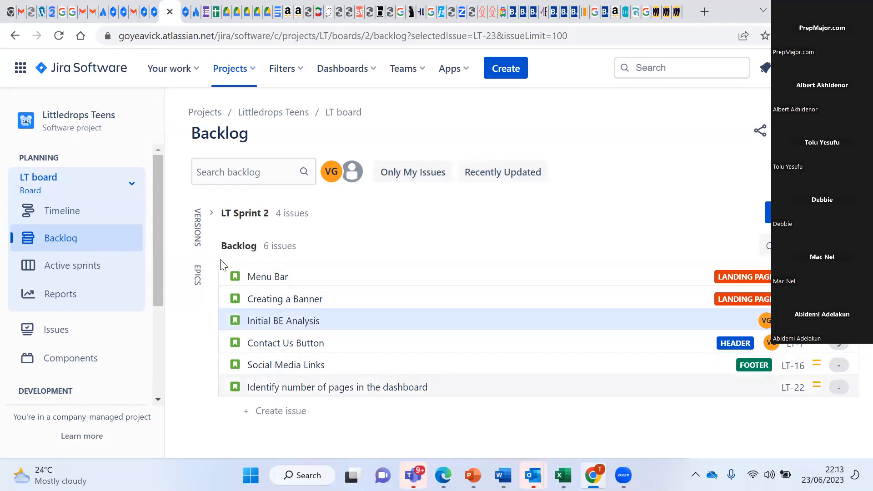
pyautogui.click(198, 273)
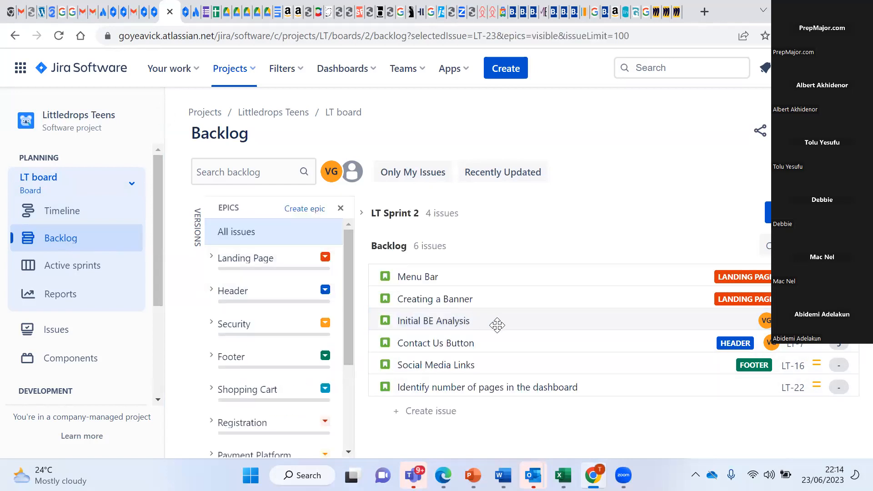
pyautogui.moveTo(347, 335); pyautogui.dragTo(349, 383)
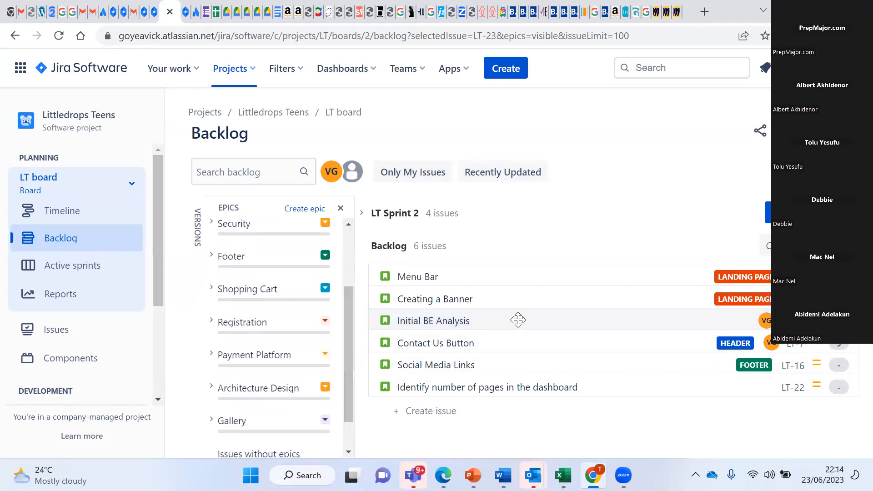
pyautogui.moveTo(523, 317); pyautogui.dragTo(262, 388)
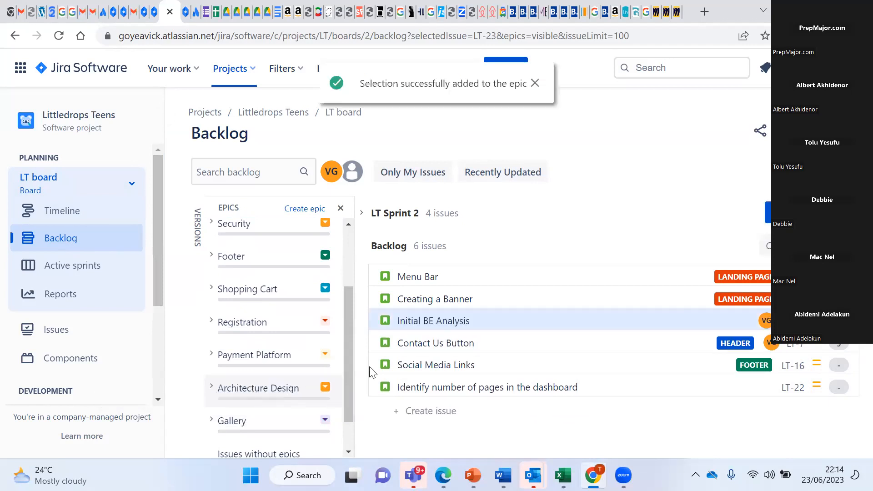
# Put Identify number of pages in the dashboard under Architecture Design, then view Active sprints
pyautogui.moveTo(593, 386); pyautogui.dragTo(309, 389)
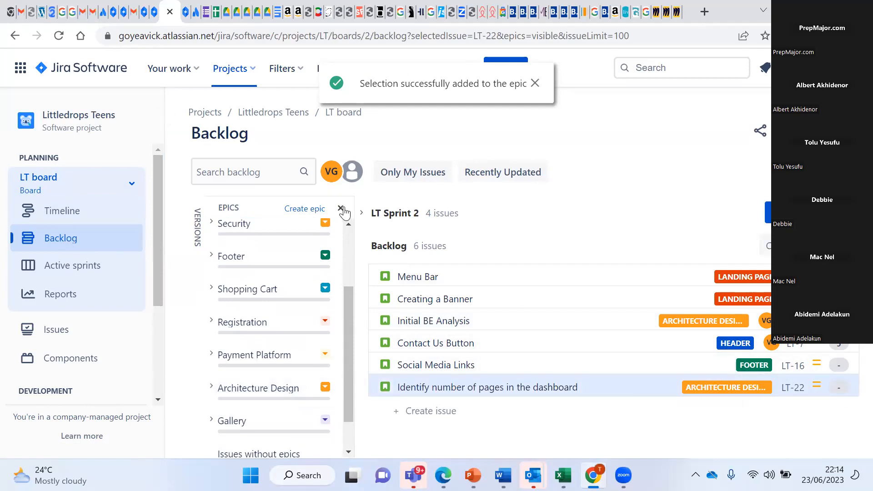
pyautogui.click(341, 209)
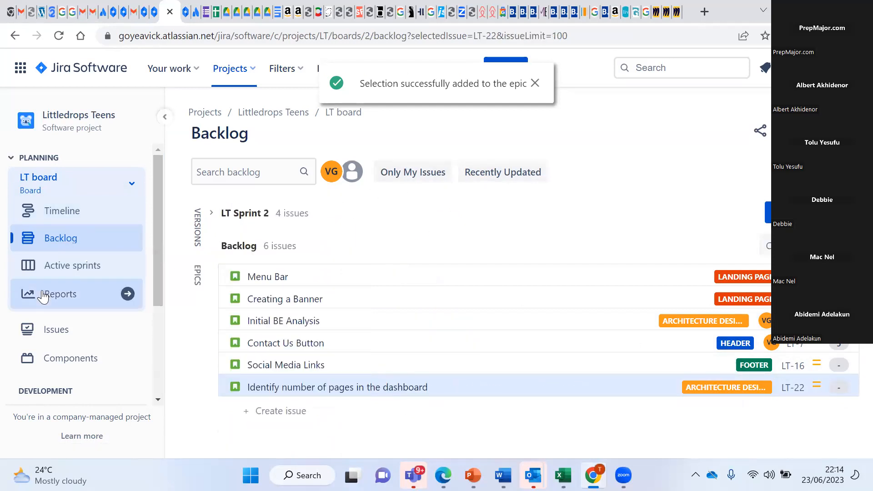
pyautogui.click(56, 270)
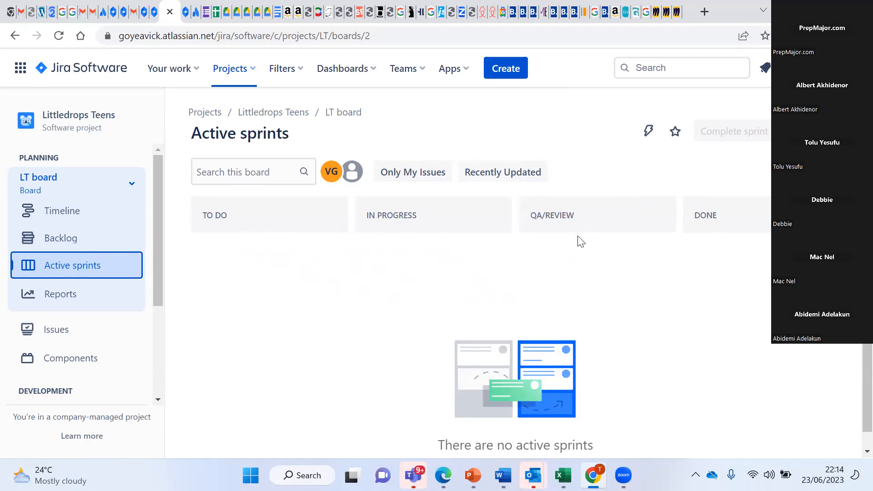
# Open the LT board settings from the board's ••• menu
pyautogui.click(835, 131)
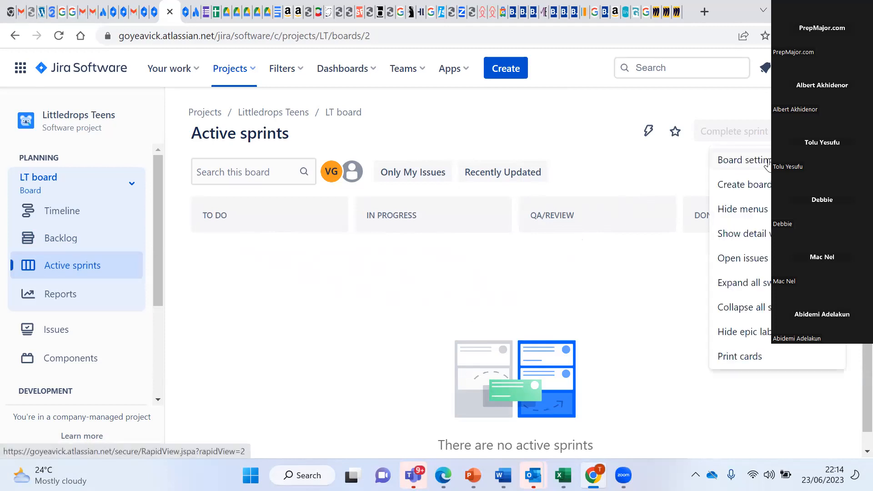
pyautogui.click(748, 169)
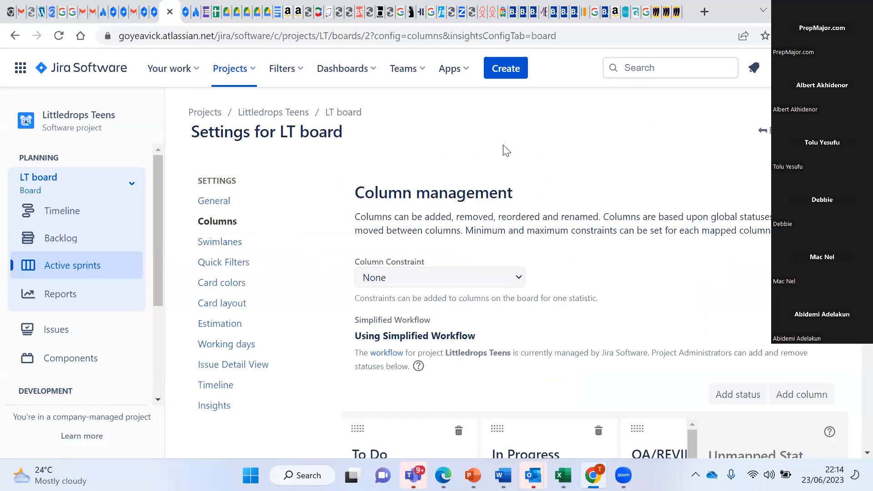
pyautogui.click(761, 131)
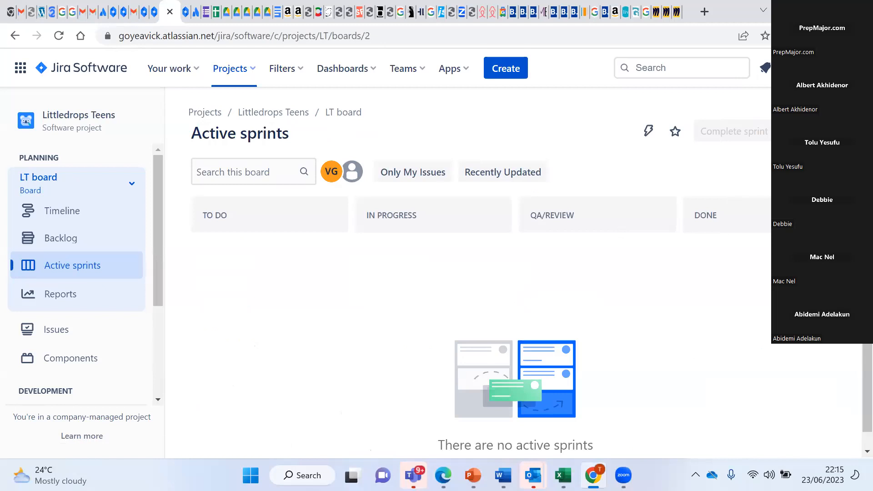
pyautogui.click(784, 131)
pyautogui.click(763, 163)
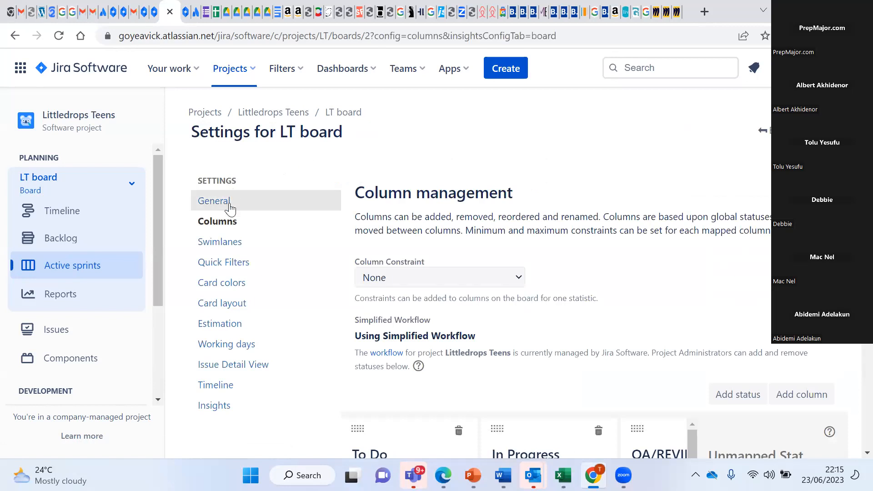
# Leave swimlanes grouped by Stories and go to the Columns settings
pyautogui.click(216, 243)
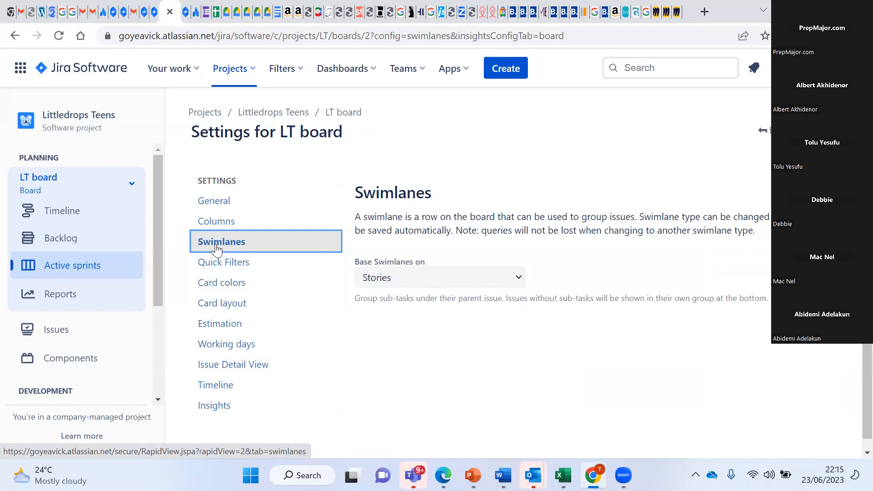
pyautogui.click(520, 280)
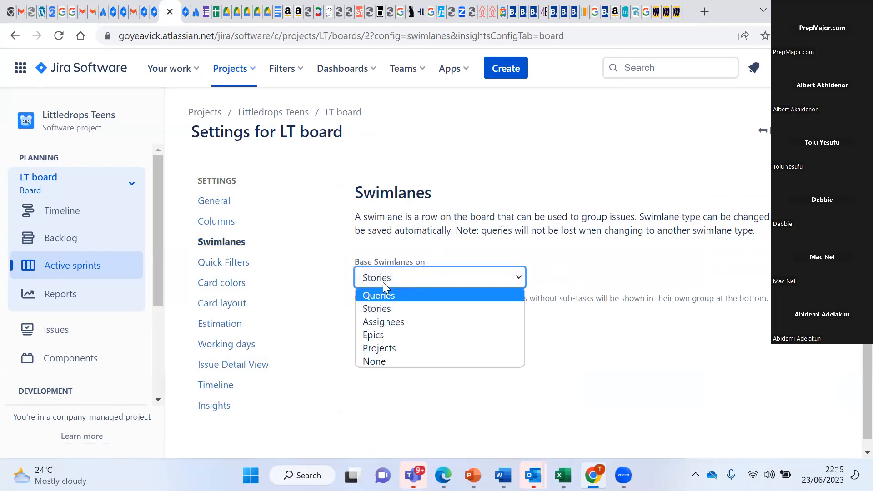
pyautogui.click(615, 335)
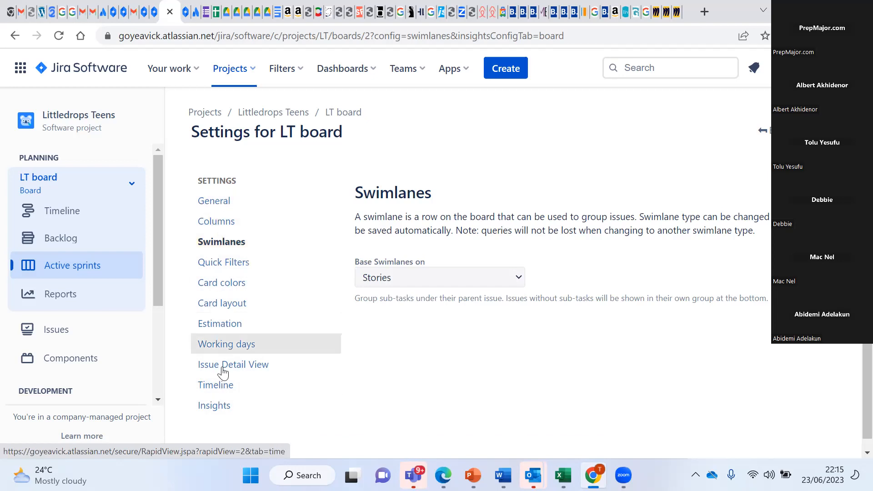
pyautogui.click(243, 223)
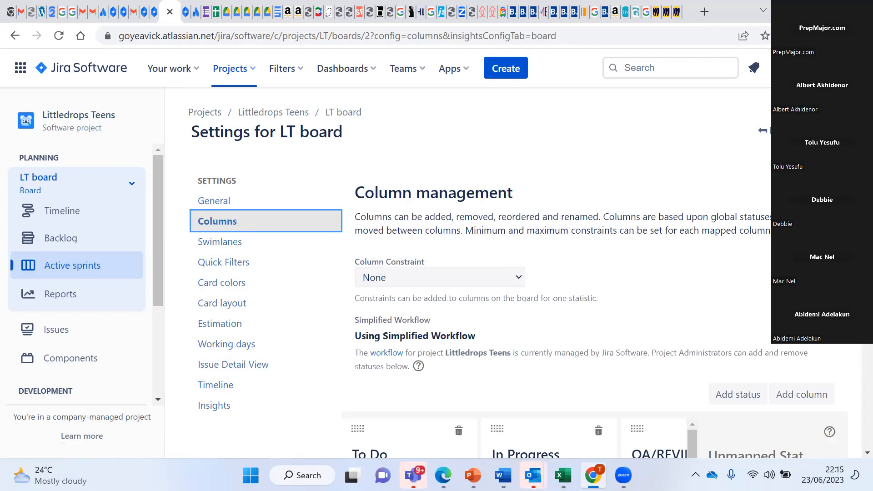
# Add a column named BA to the LT board and go back to the board
pyautogui.scroll(-3, 518, 273)
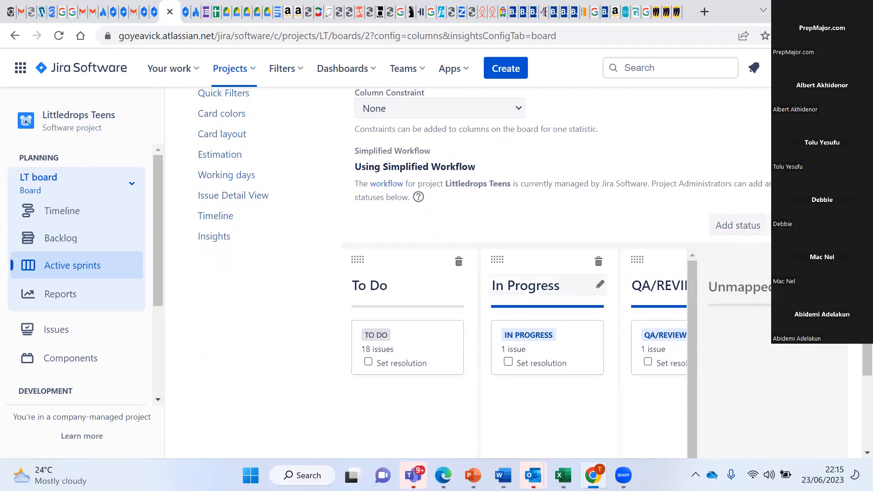
pyautogui.click(770, 225)
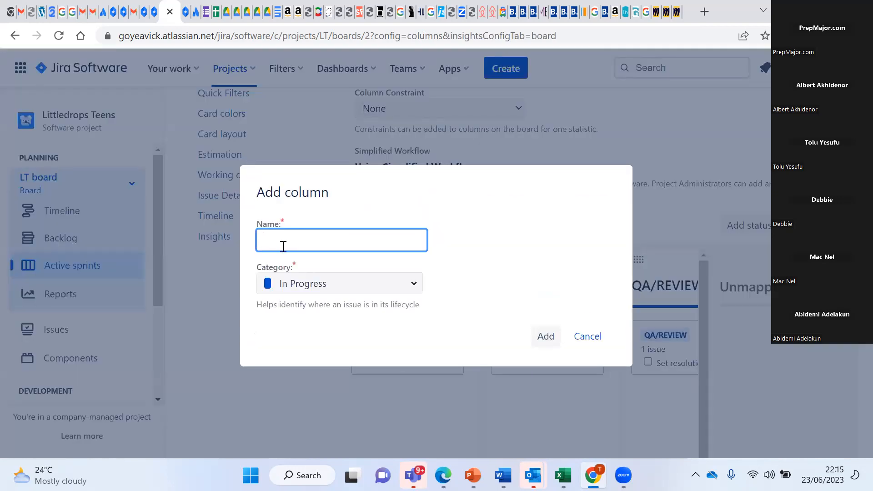
pyautogui.write('BA')
pyautogui.click(546, 348)
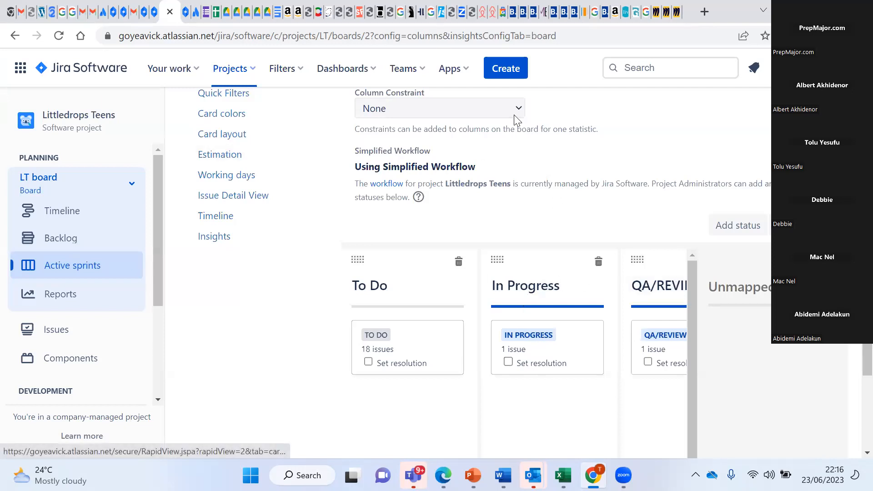
pyautogui.scroll(4, 500, 273)
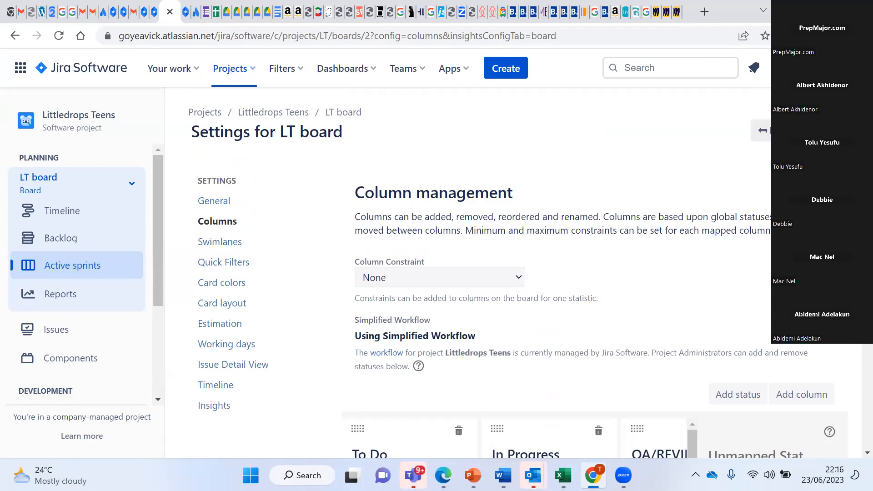
pyautogui.click(763, 130)
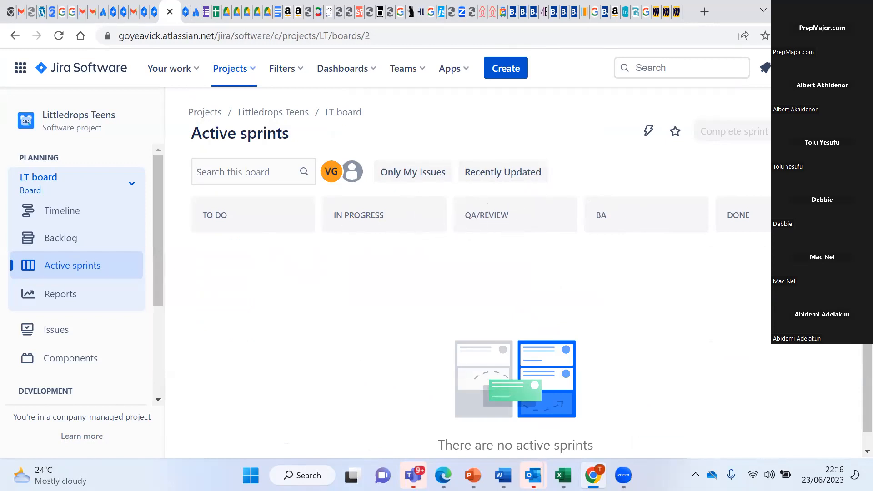
# Drag a column to a new position in board settings and check the order on the board
pyautogui.click(835, 131)
pyautogui.click(809, 160)
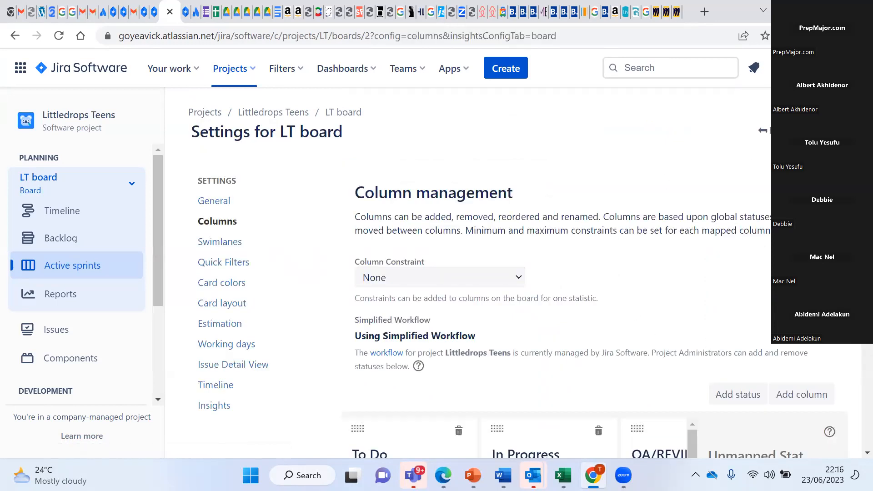
pyautogui.scroll(-3, 500, 273)
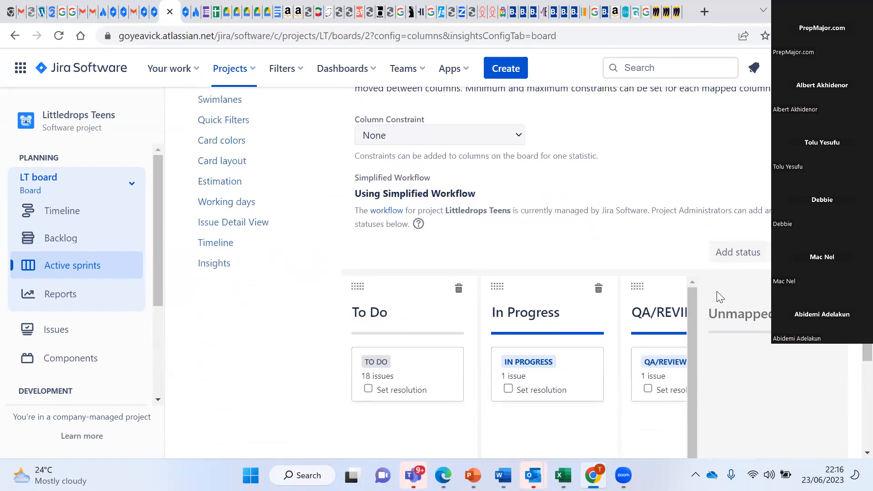
pyautogui.moveTo(641, 294); pyautogui.dragTo(444, 291)
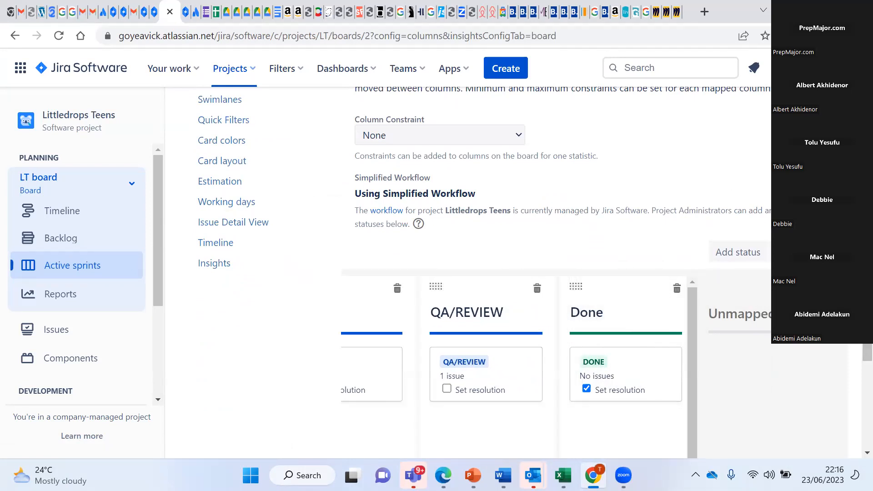
pyautogui.scroll(3, 514, 273)
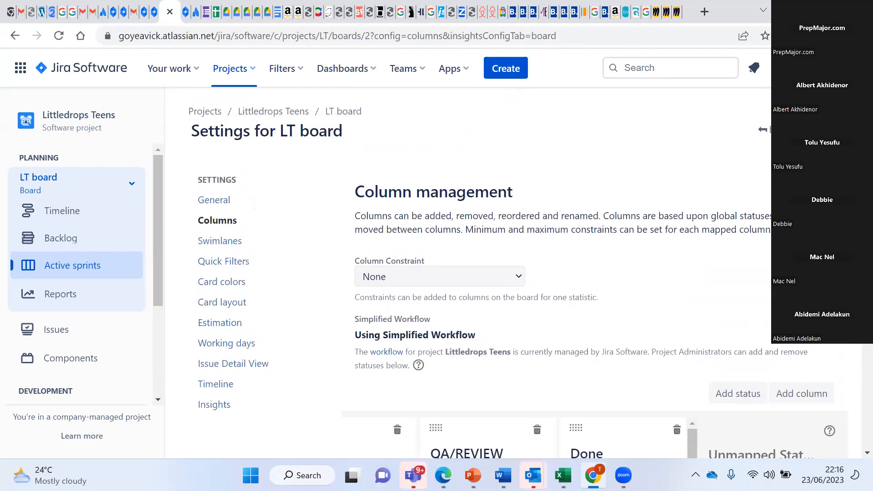
pyautogui.click(763, 130)
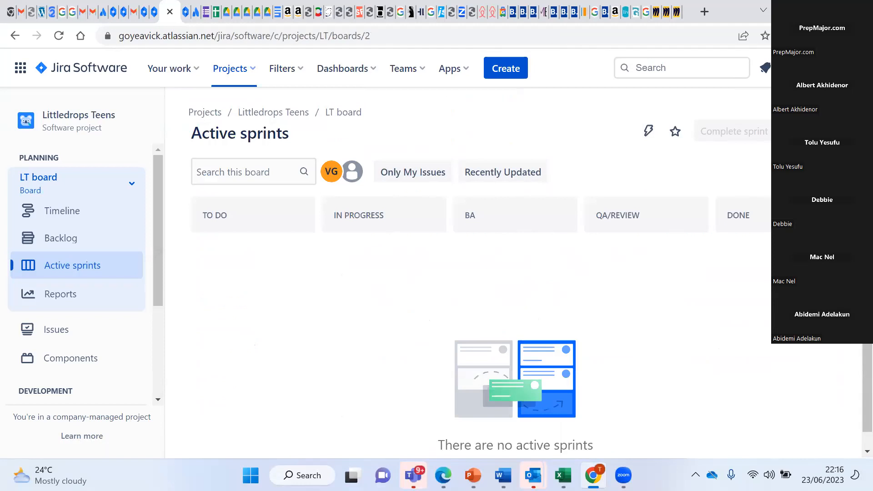
# Delete the BA column in board settings and return to the LT board
pyautogui.click(789, 131)
pyautogui.click(728, 160)
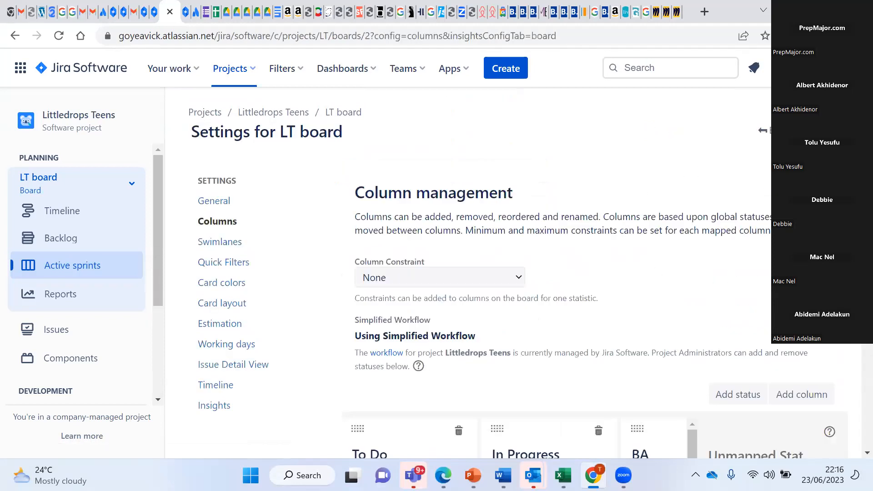
pyautogui.scroll(-3, 650, 326)
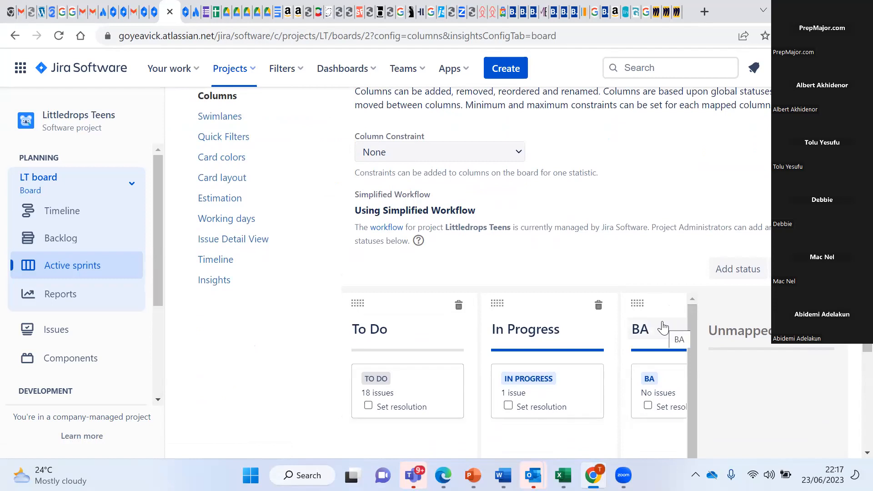
pyautogui.moveTo(637, 304); pyautogui.dragTo(506, 310)
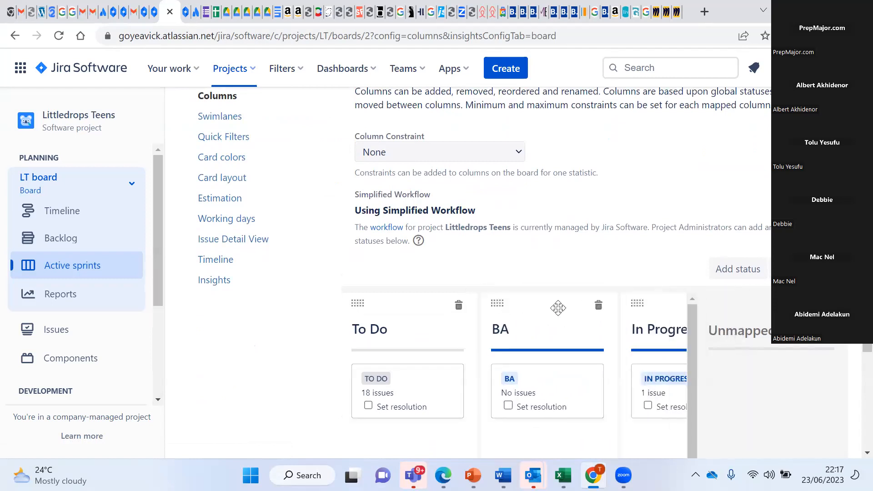
pyautogui.click(598, 305)
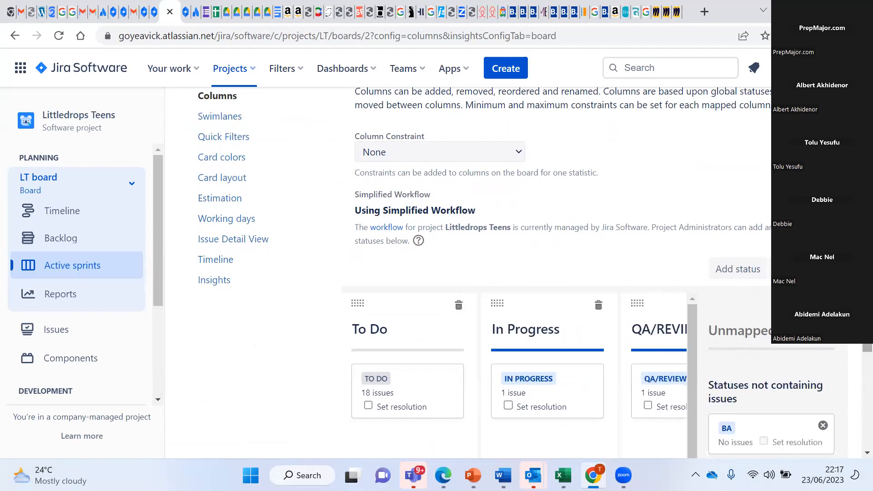
pyautogui.moveTo(868, 255); pyautogui.dragTo(868, 187)
pyautogui.click(784, 131)
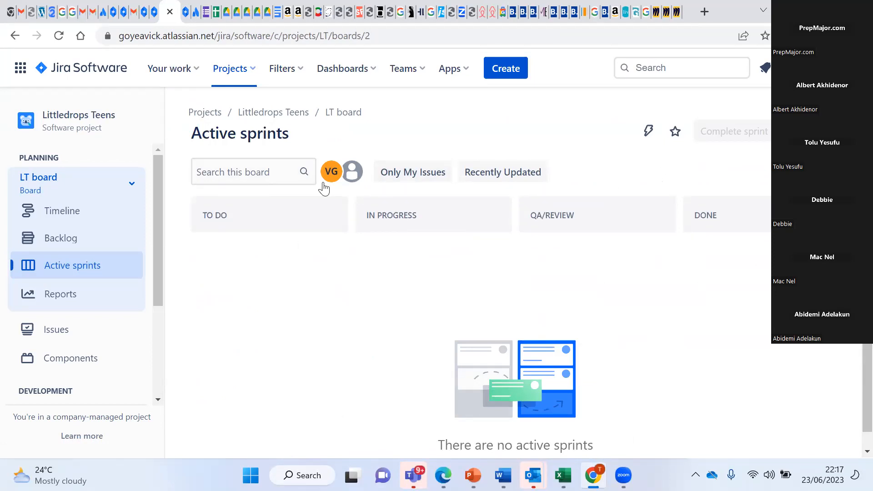
# Go from the LT backlog to the Littledrops Teens Reports page
pyautogui.click(53, 244)
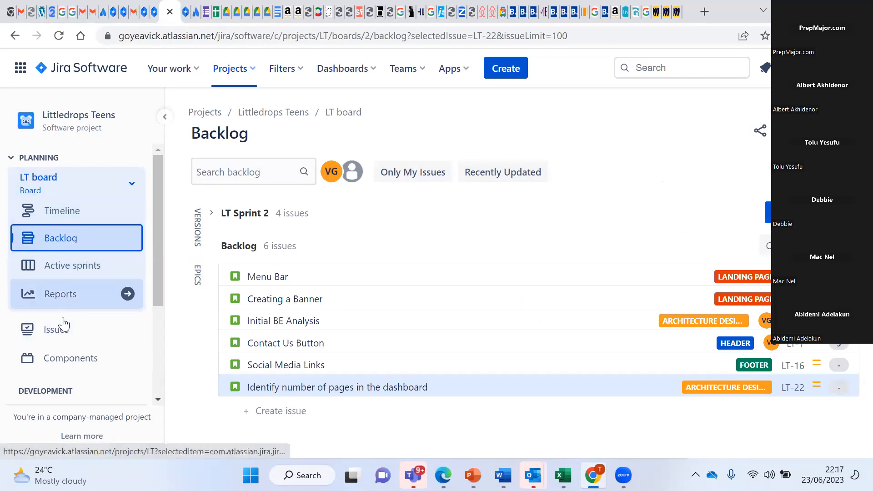
pyautogui.click(59, 292)
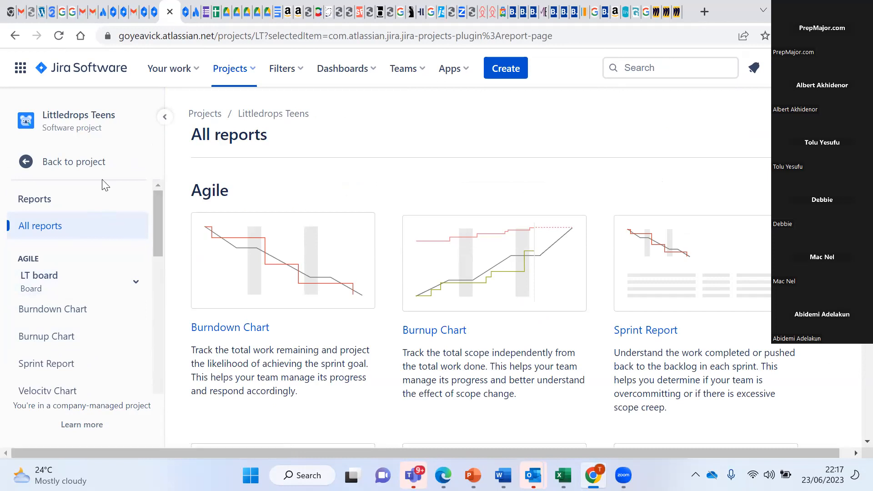
# Browse the Burndown, Burnup and Sprint Report cards, then return to the LT backlog
pyautogui.click(73, 162)
pyautogui.click(60, 302)
pyautogui.scroll(-4, 494, 267)
pyautogui.scroll(4, 494, 266)
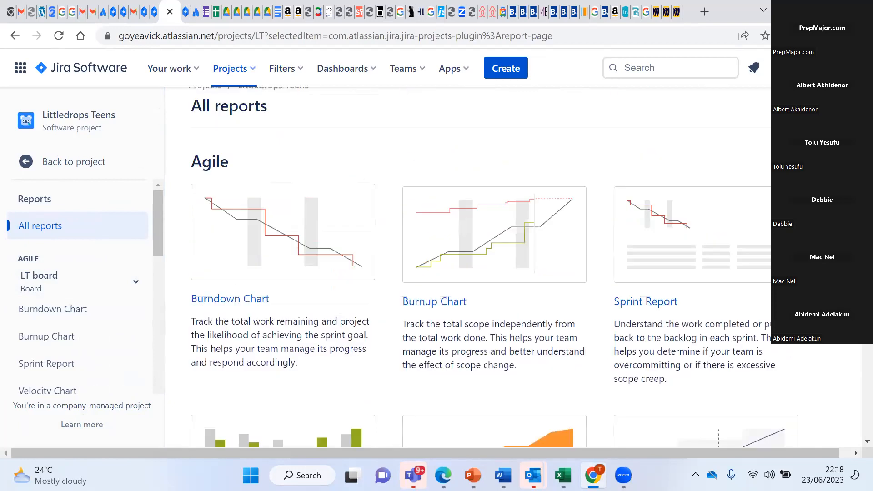
pyautogui.scroll(-6, 494, 273)
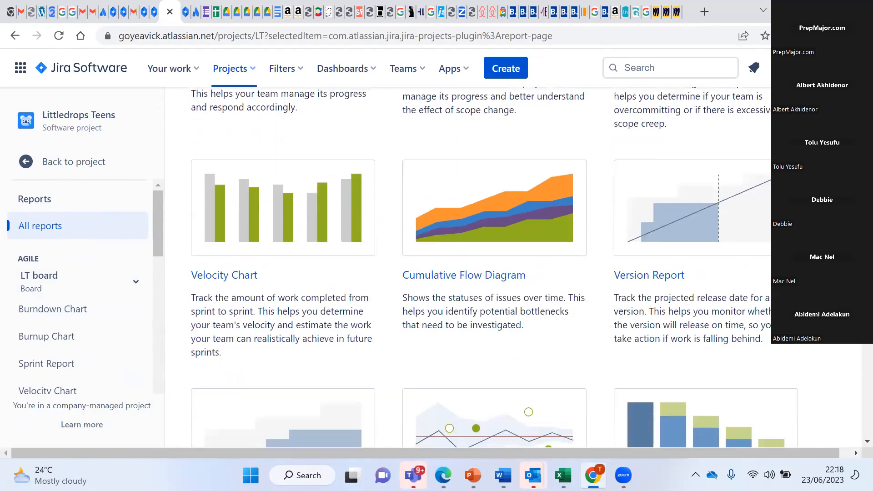
pyautogui.scroll(-10, 494, 266)
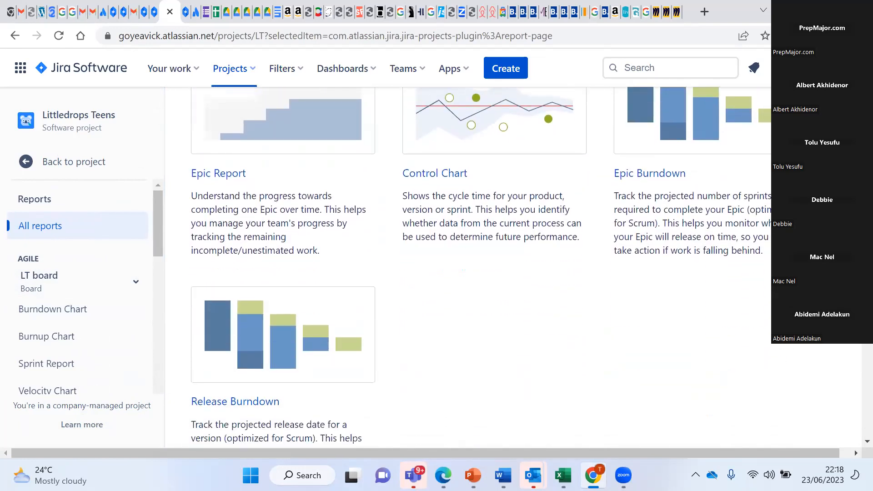
pyautogui.scroll(-4, 494, 266)
pyautogui.scroll(13, 494, 266)
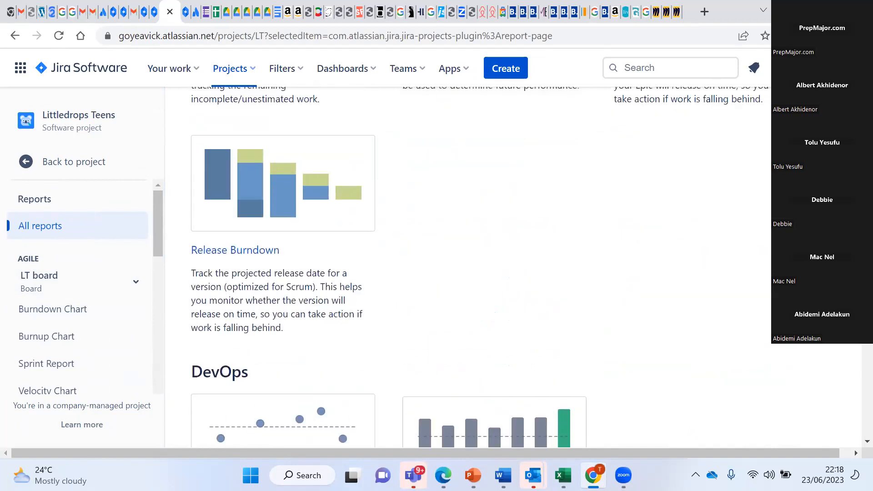
pyautogui.scroll(1, 493, 266)
pyautogui.scroll(8, 494, 266)
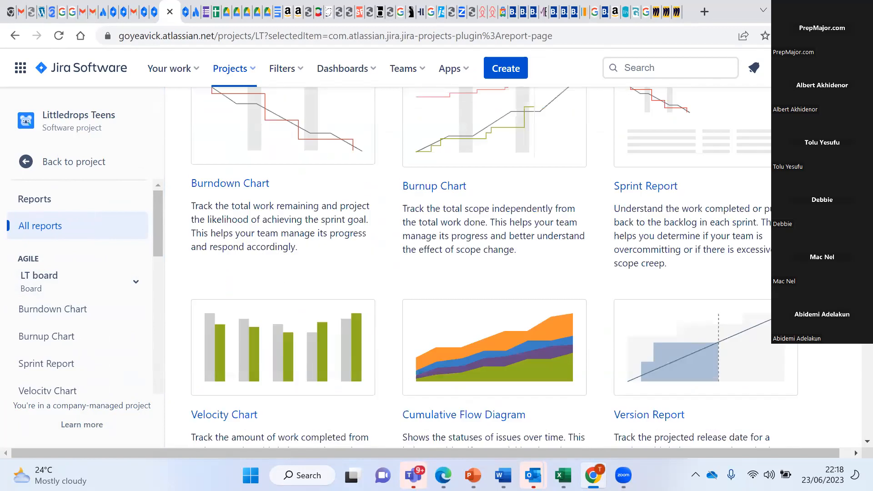
pyautogui.scroll(-13, 494, 266)
pyautogui.scroll(10, 493, 266)
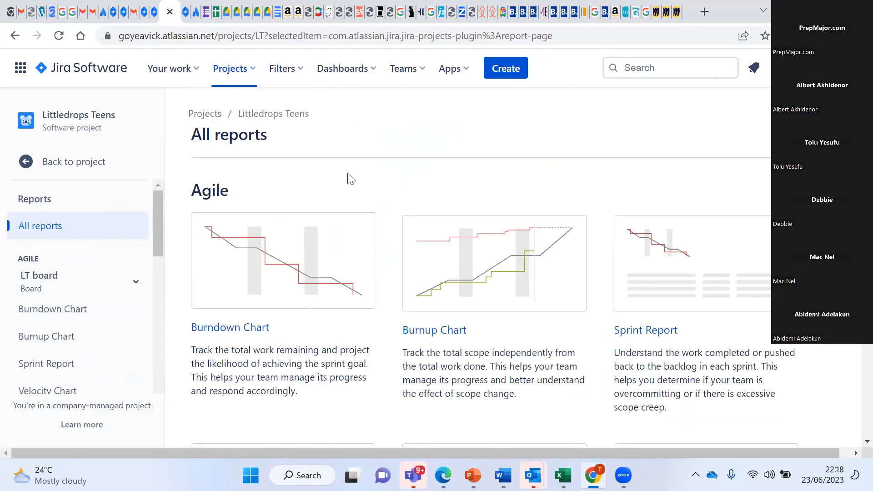
pyautogui.click(64, 162)
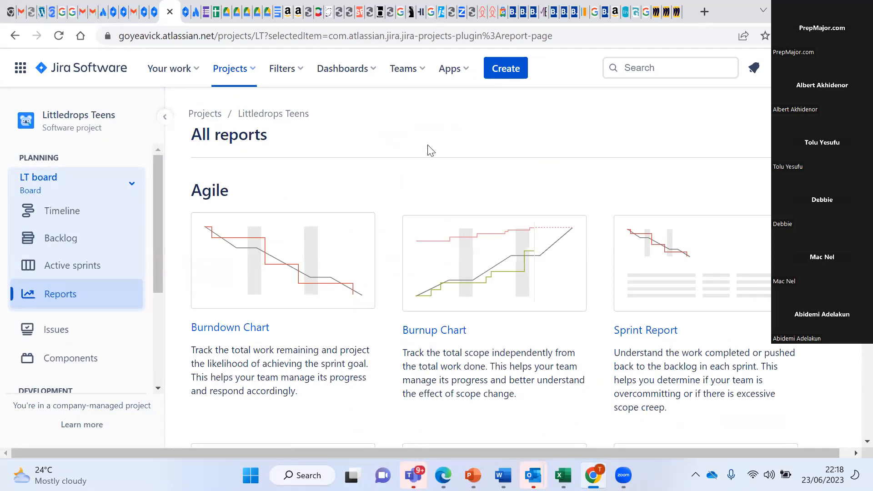
pyautogui.click(65, 242)
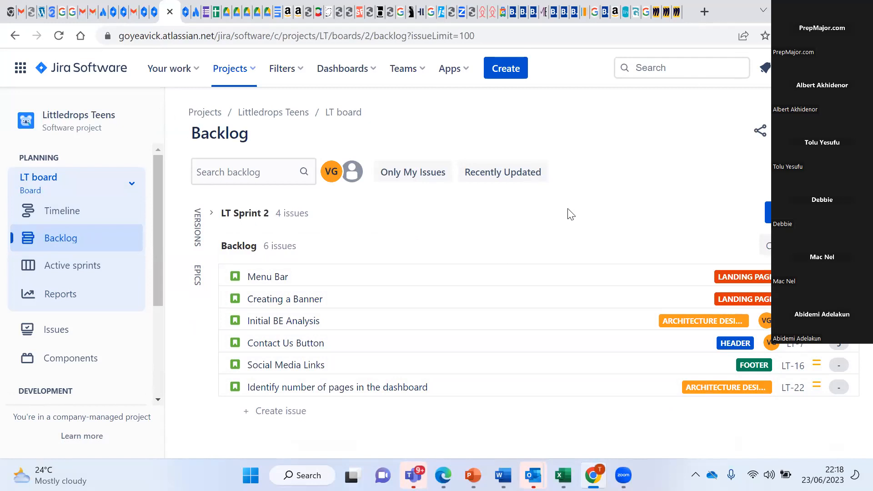
# Expand LT Sprint 2 to show Login, Email, Home Button and About Us
pyautogui.click(211, 215)
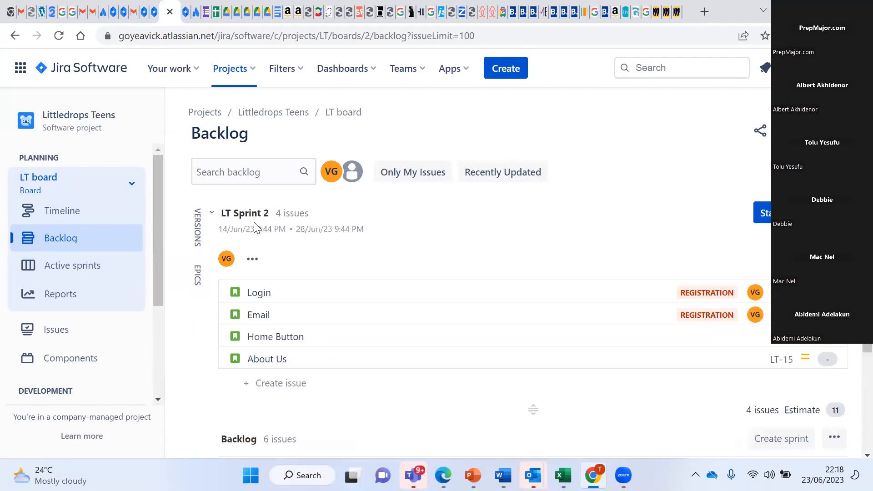
pyautogui.click(212, 214)
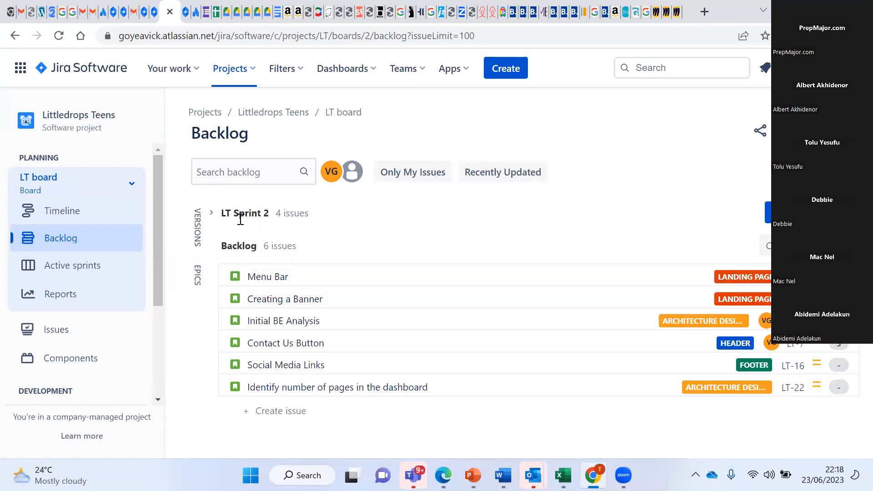
pyautogui.click(212, 213)
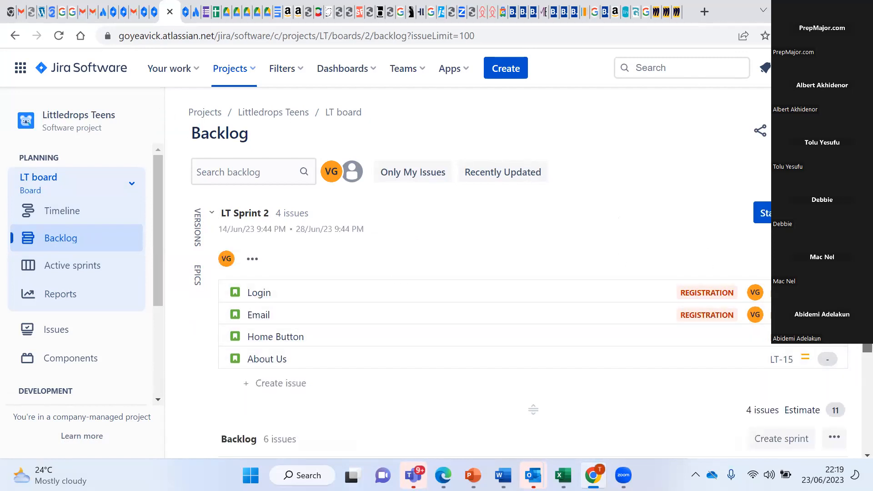
# Move Login, Email, Home Button and About Us from LT Sprint 2 back into the backlog
pyautogui.scroll(-2, 485, 237)
pyautogui.moveTo(484, 237); pyautogui.dragTo(484, 428)
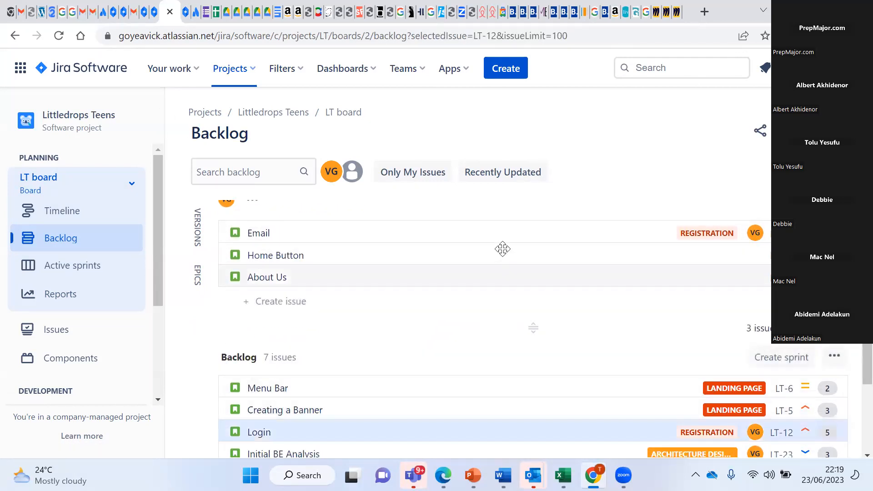
pyautogui.moveTo(493, 226); pyautogui.dragTo(500, 389)
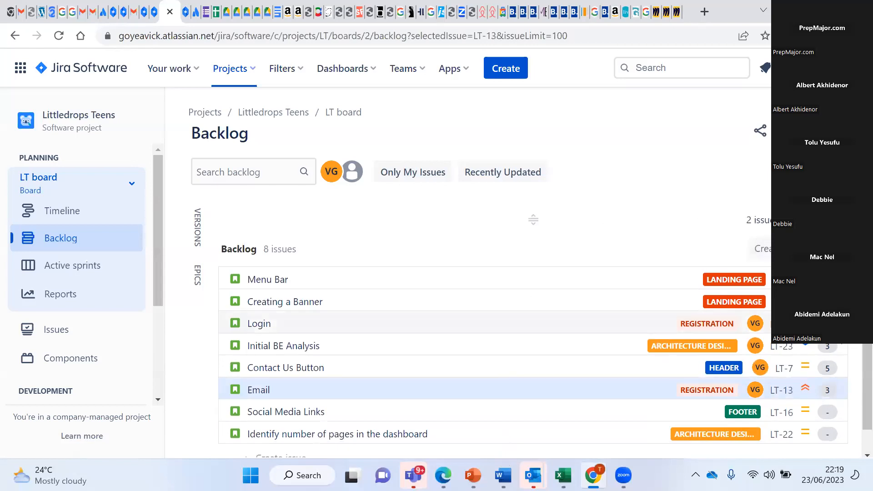
pyautogui.moveTo(867, 357); pyautogui.dragTo(867, 288)
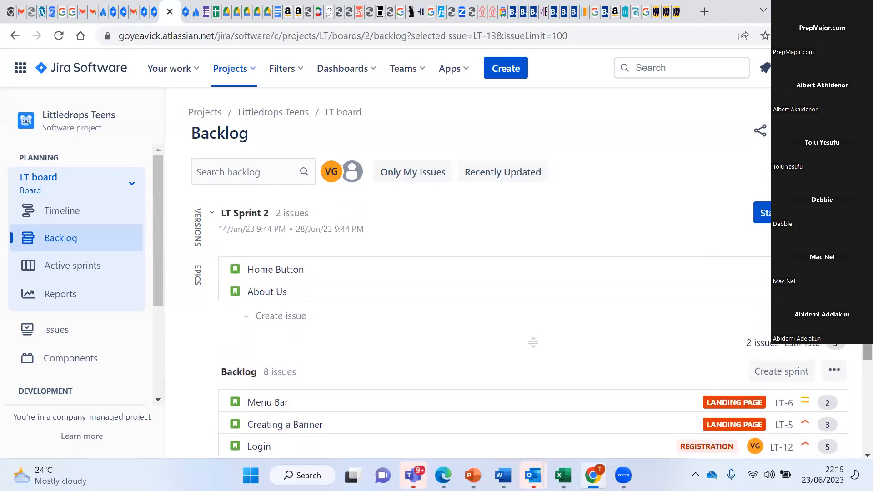
pyautogui.moveTo(482, 267); pyautogui.dragTo(485, 358)
pyautogui.moveTo(513, 287); pyautogui.dragTo(505, 392)
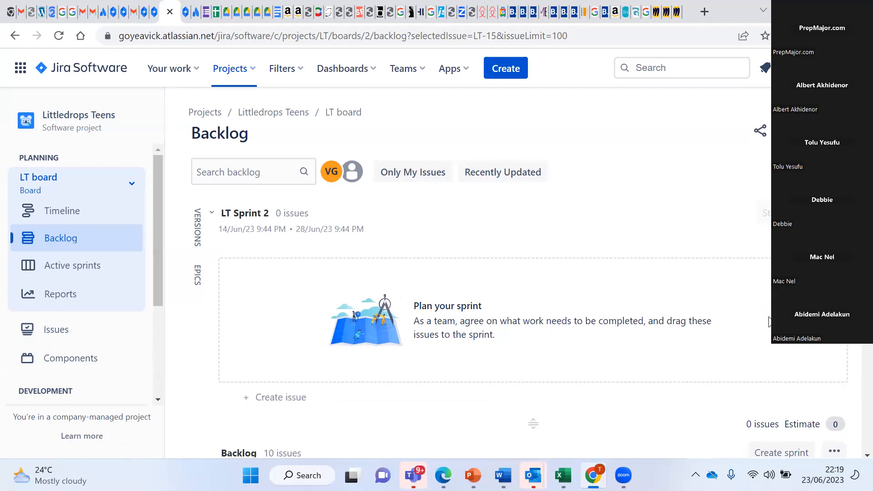
# Move Creating a Banner, Login, Initial BE Analysis, Email and the dashboard-pages issue above Home Button in the backlog
pyautogui.scroll(-4, 855, 373)
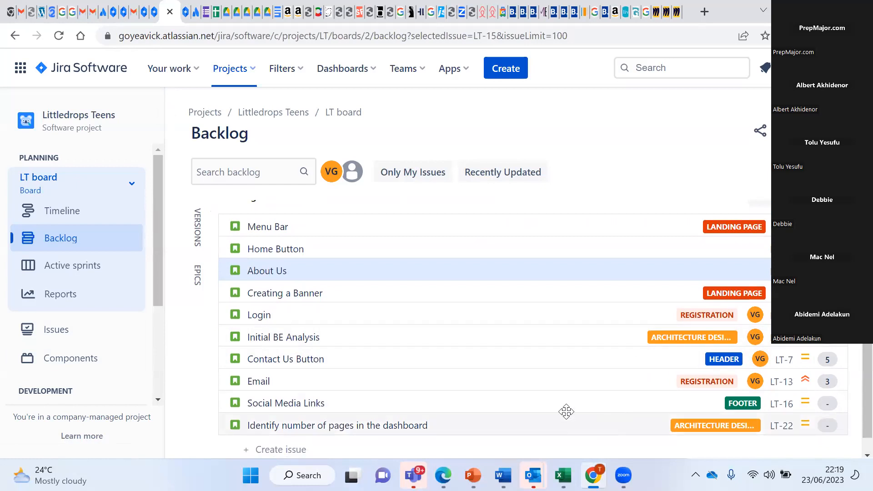
pyautogui.moveTo(526, 290); pyautogui.dragTo(529, 248)
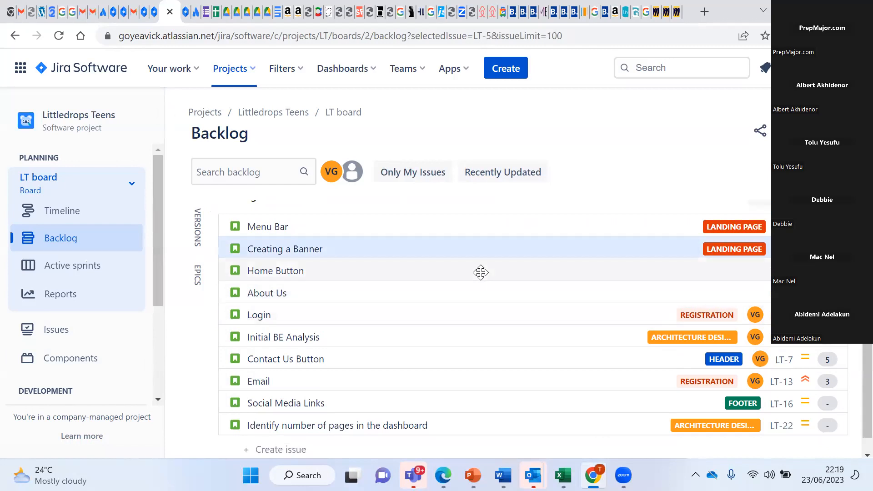
pyautogui.moveTo(485, 315); pyautogui.dragTo(481, 272)
pyautogui.moveTo(499, 324); pyautogui.dragTo(519, 291)
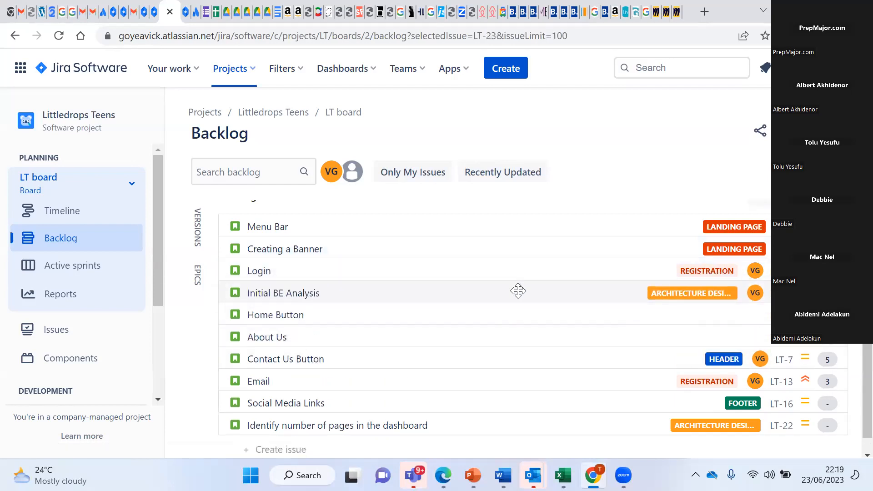
pyautogui.moveTo(548, 378); pyautogui.dragTo(546, 273)
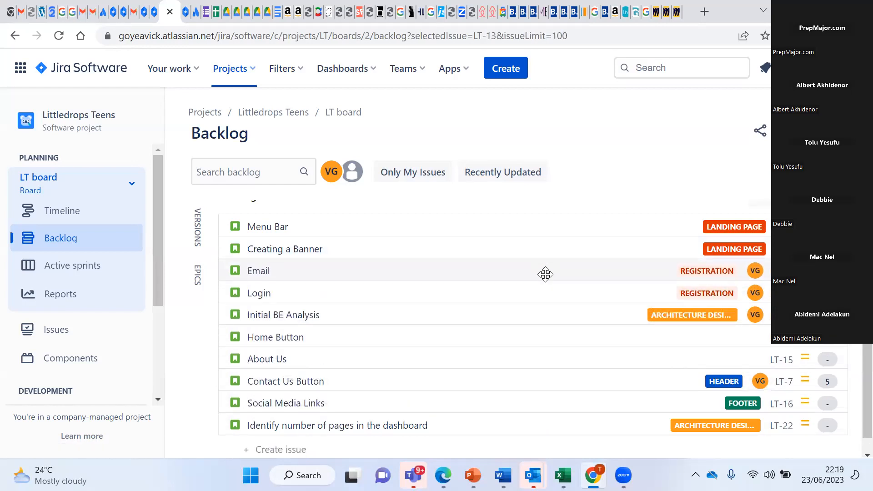
pyautogui.moveTo(644, 426); pyautogui.dragTo(654, 289)
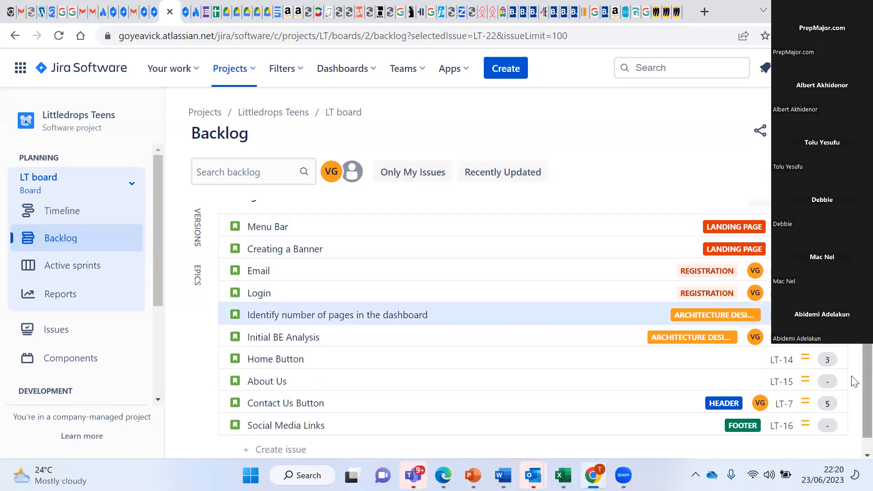
pyautogui.scroll(3, 854, 373)
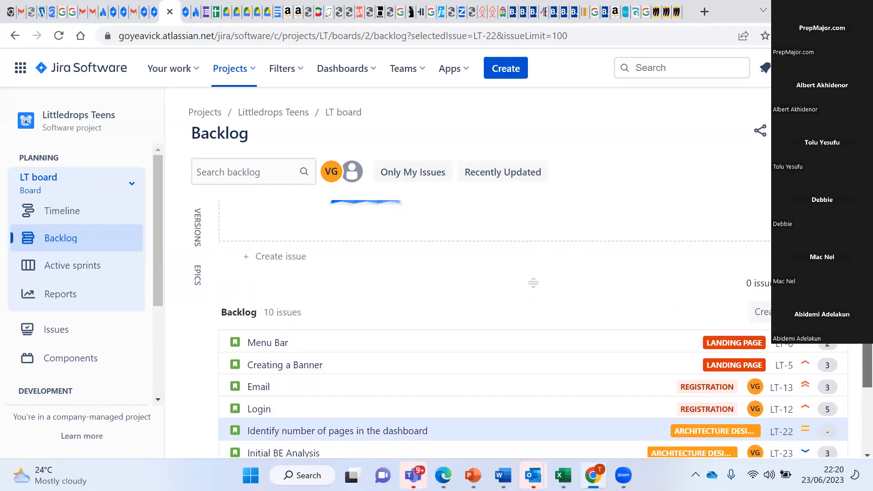
pyautogui.scroll(2, 854, 373)
pyautogui.scroll(2, 854, 373)
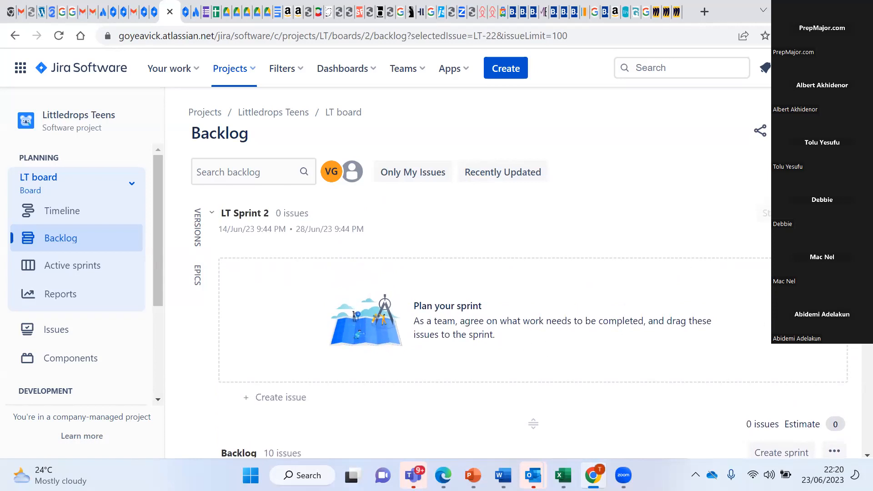
pyautogui.scroll(-2, 534, 333)
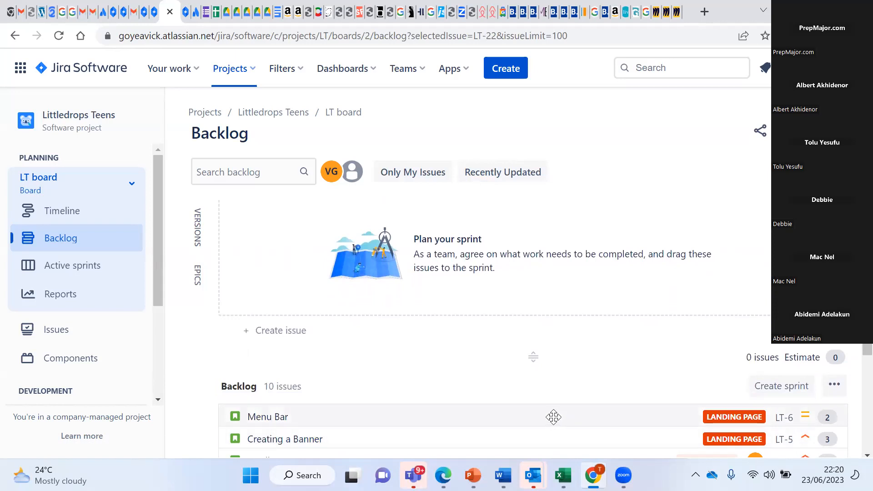
# Drag Menu Bar and Creating a Banner into LT Sprint 2
pyautogui.moveTo(554, 417); pyautogui.dragTo(551, 254)
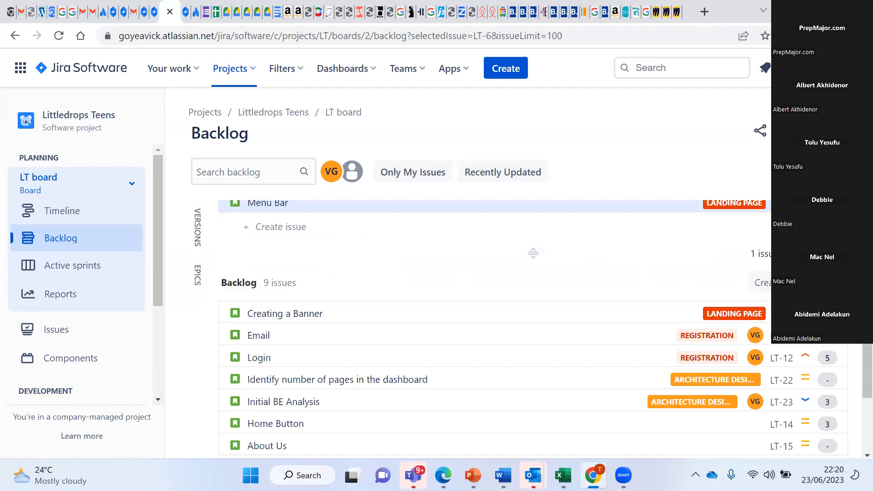
pyautogui.scroll(2, 533, 253)
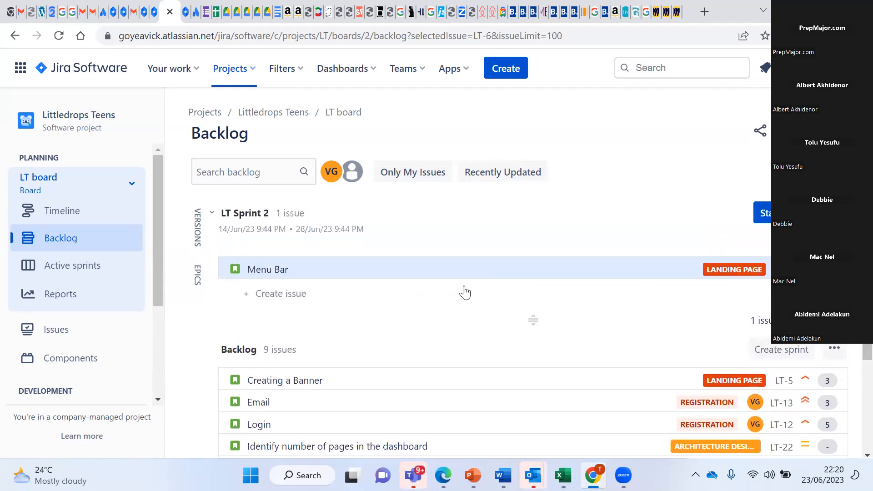
pyautogui.moveTo(468, 380); pyautogui.dragTo(470, 276)
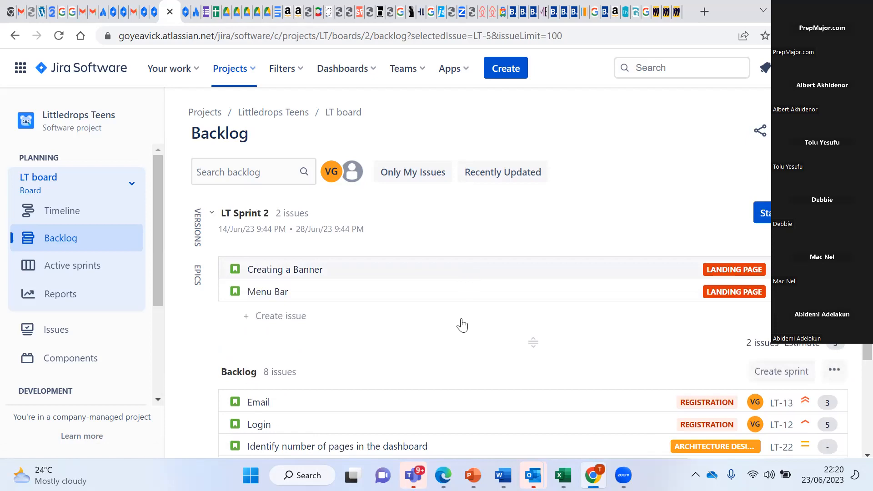
# Send the Email and Login issues to LT Sprint 2
pyautogui.rightClick(451, 402)
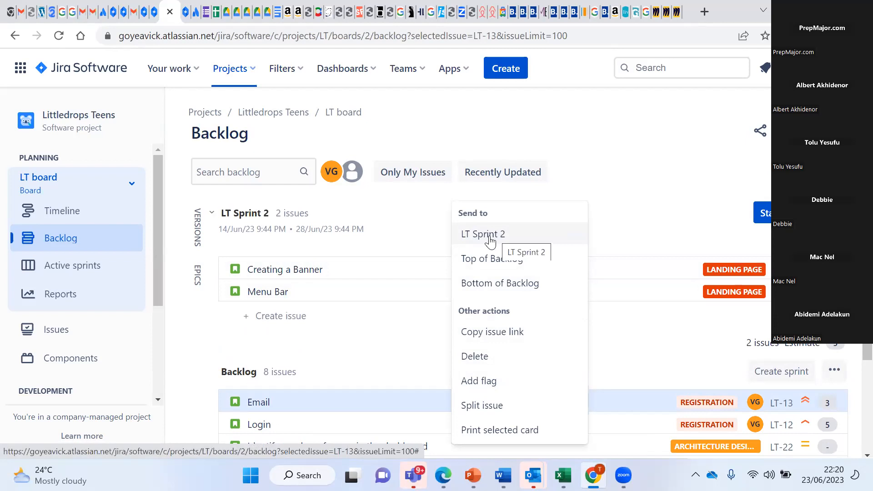
pyautogui.click(490, 241)
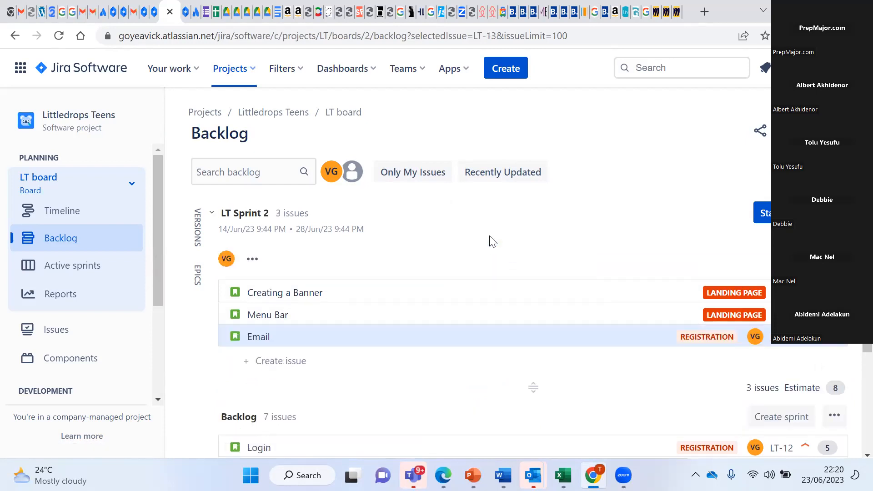
pyautogui.rightClick(538, 449)
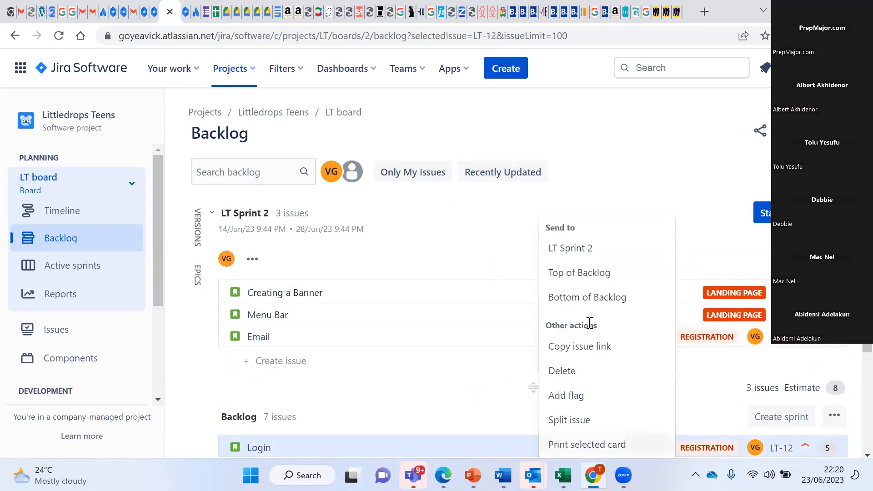
pyautogui.click(568, 251)
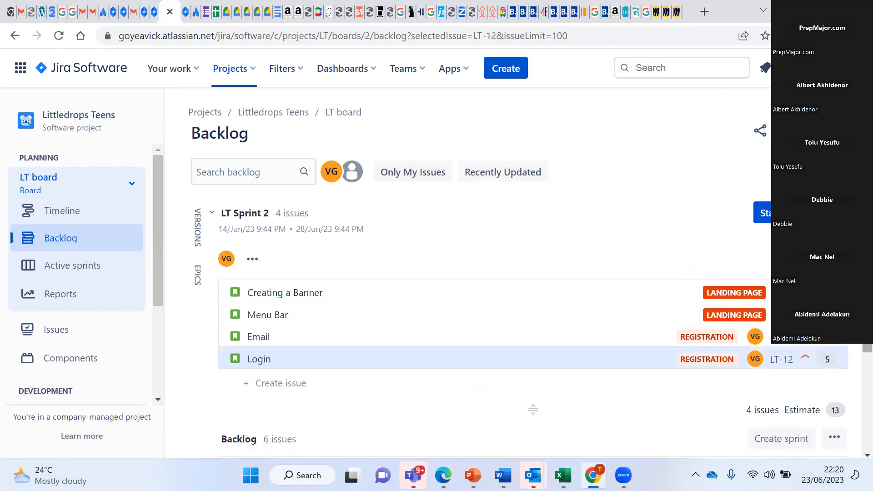
# Send Identify number of pages in the dashboard and Initial BE Analysis to LT Sprint 2
pyautogui.rightClick(659, 121)
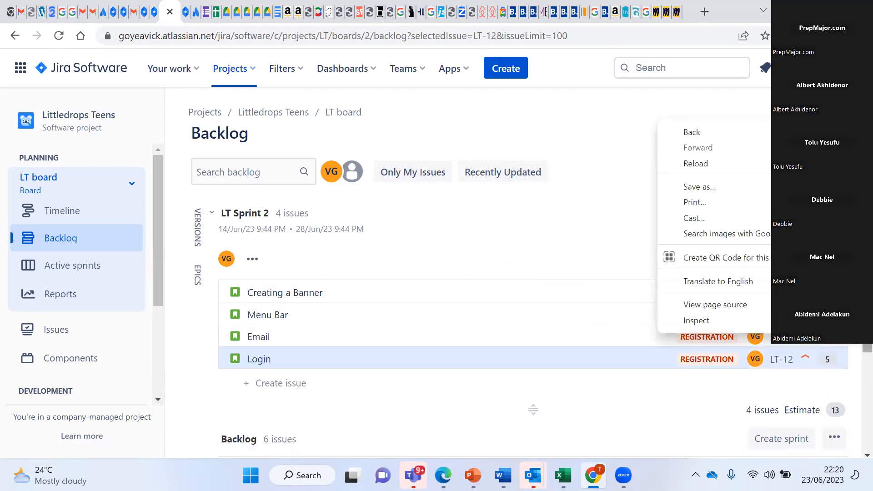
pyautogui.click(658, 408)
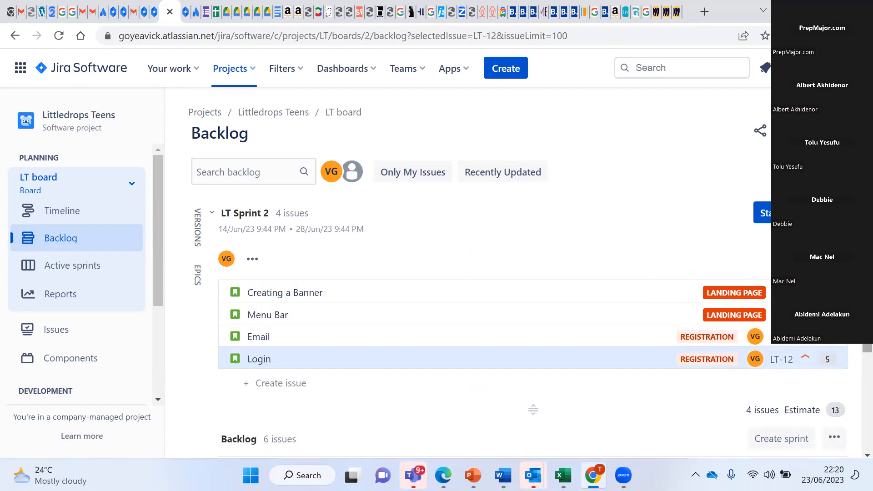
pyautogui.scroll(-1, 567, 400)
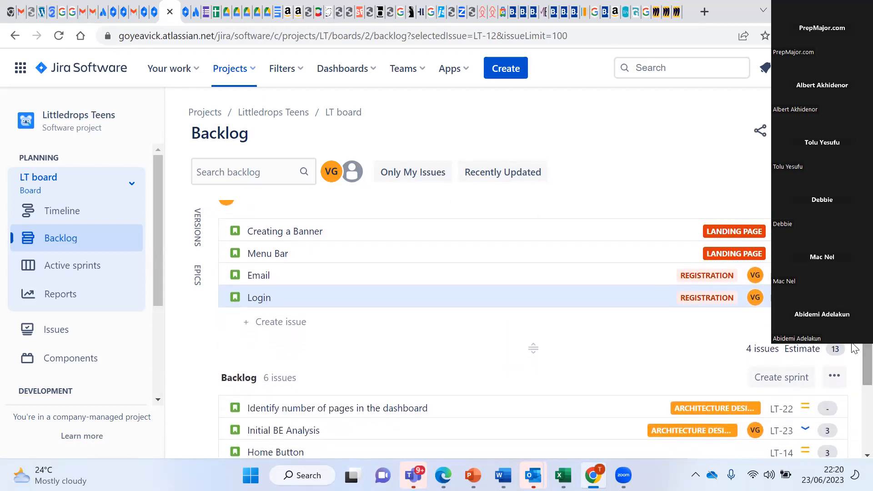
pyautogui.rightClick(566, 407)
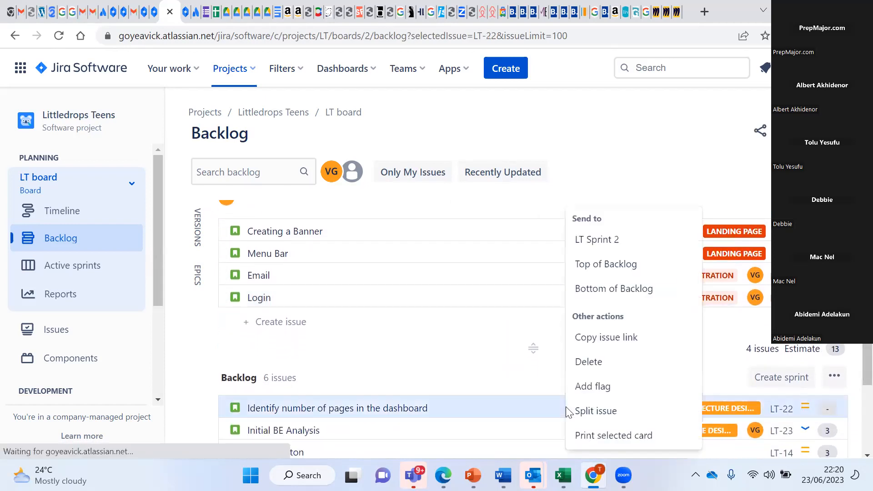
pyautogui.click(582, 240)
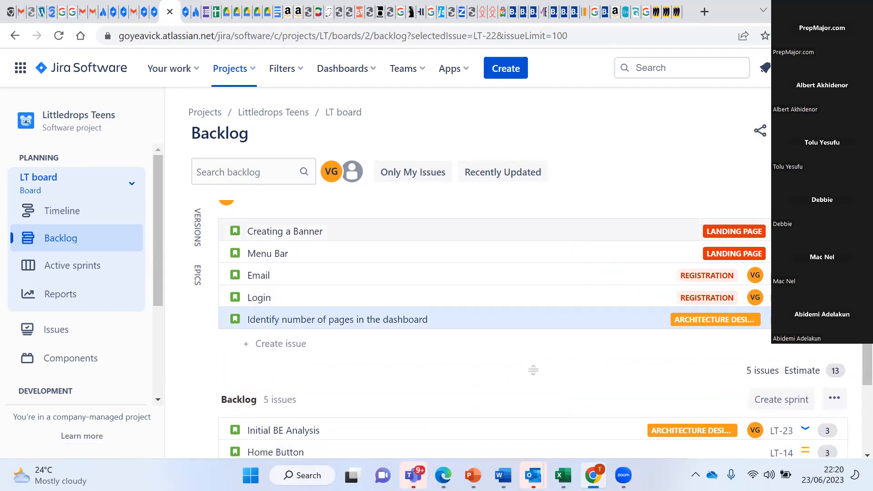
pyautogui.rightClick(615, 429)
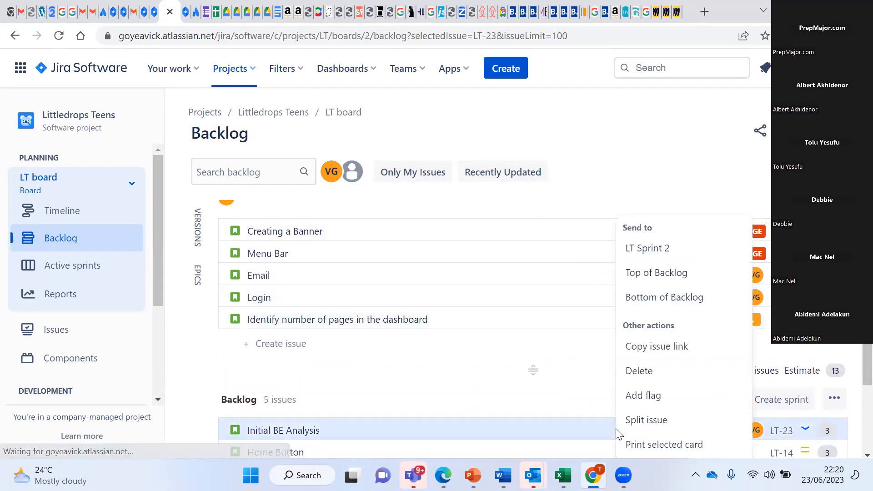
pyautogui.click(653, 257)
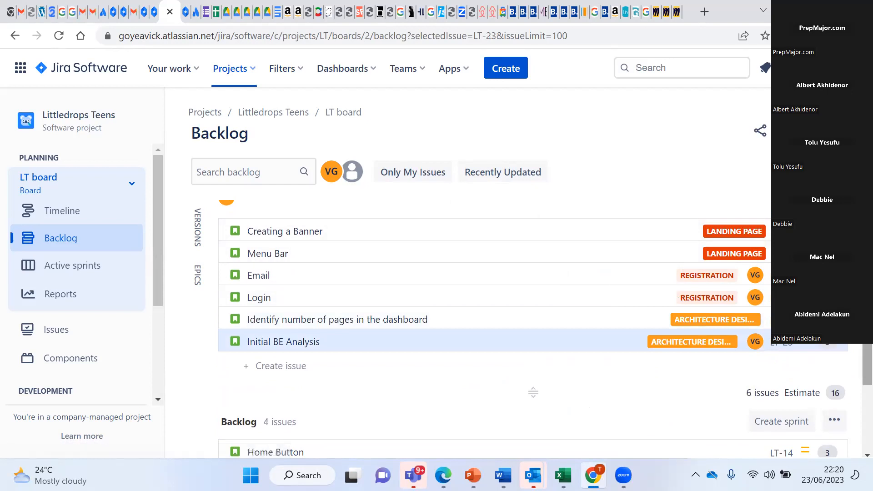
pyautogui.moveTo(867, 311); pyautogui.dragTo(867, 280)
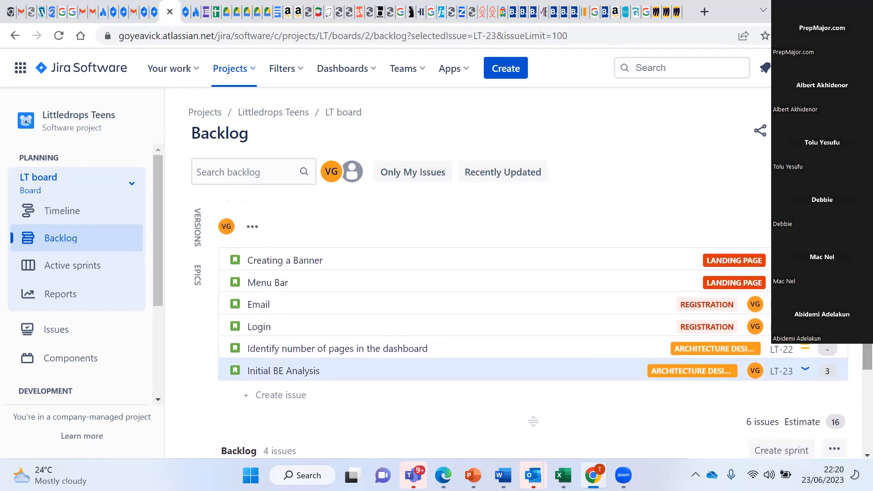
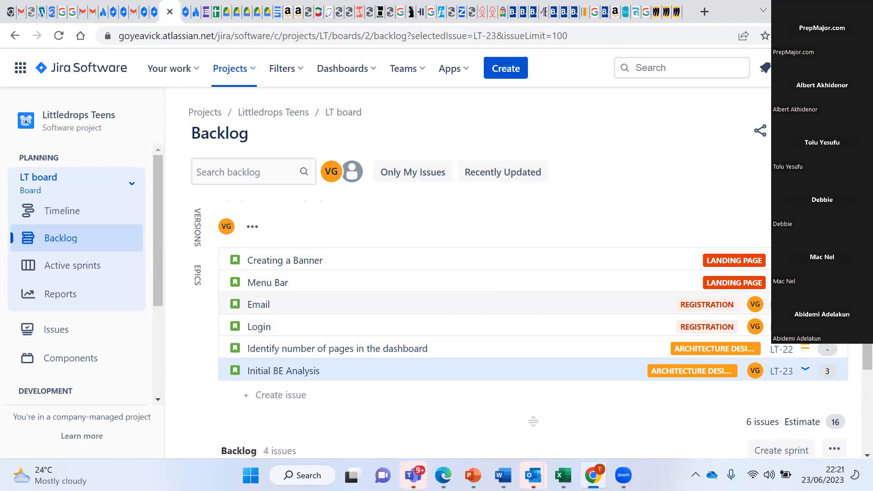
# Send the Email story from LT Sprint 2 to the top of the Backlog, leaving 5 sprint issues
pyautogui.scroll(-1, 566, 251)
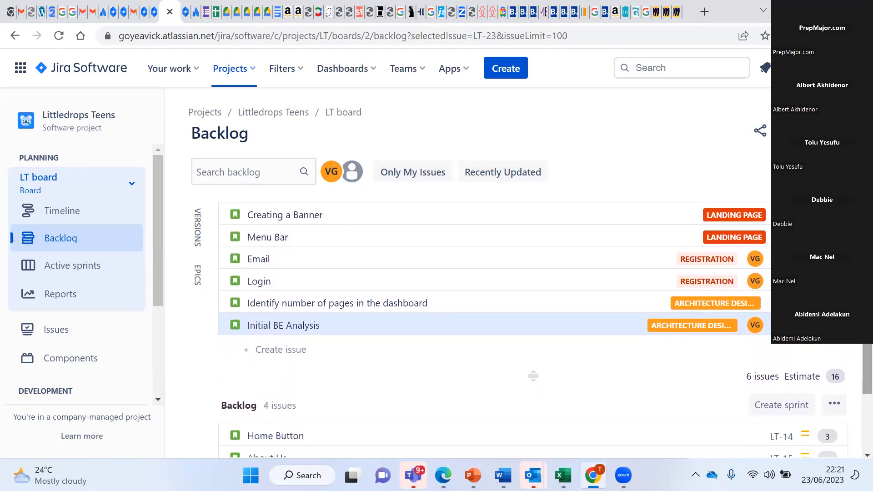
pyautogui.moveTo(566, 251); pyautogui.dragTo(538, 252)
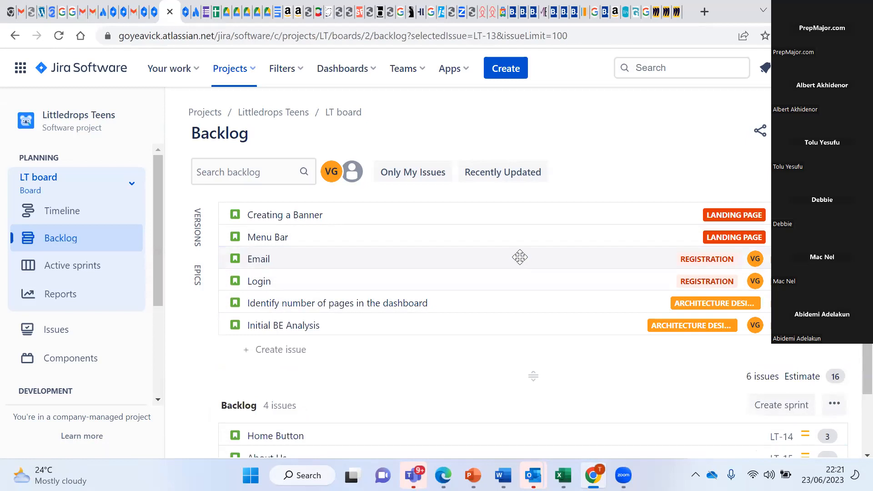
pyautogui.rightClick(520, 257)
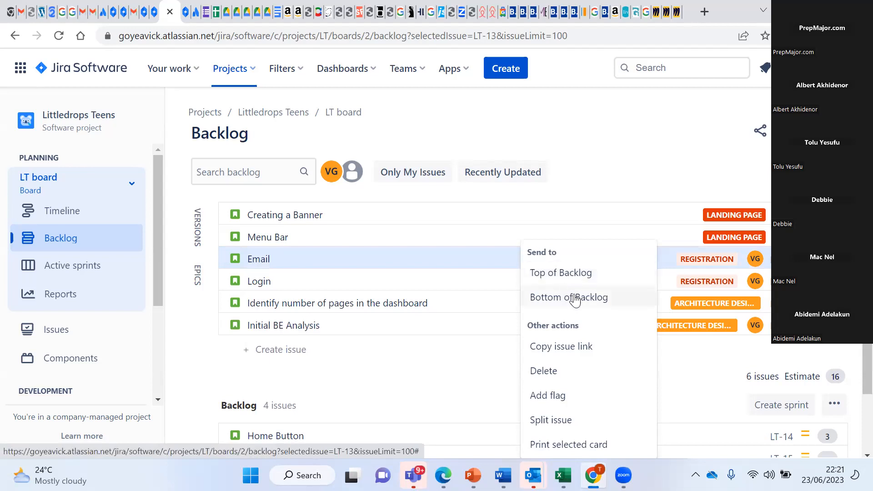
pyautogui.click(565, 272)
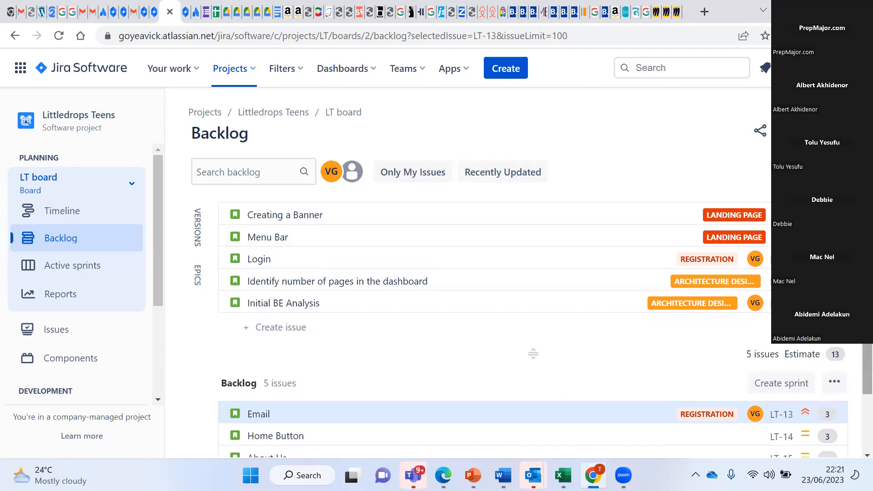
pyautogui.scroll(2, 477, 355)
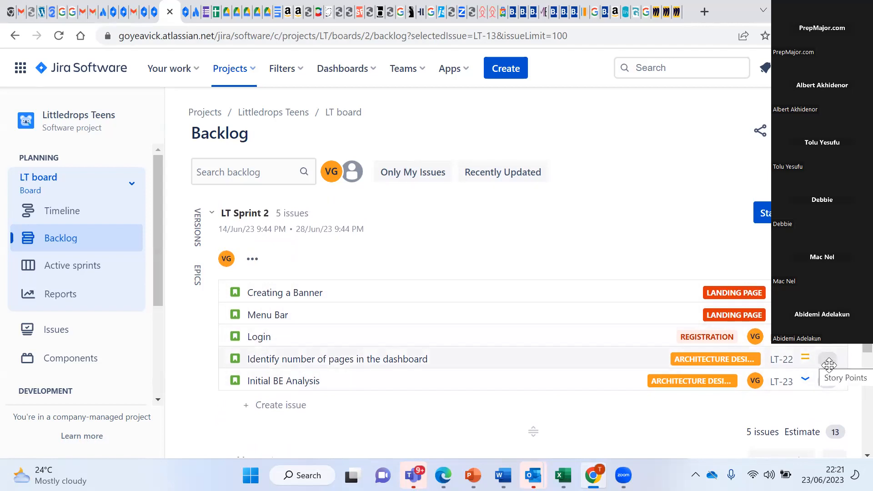
# Estimate LT-22 'Identify number of pages in the dashboard' at 2 story points
pyautogui.click(466, 358)
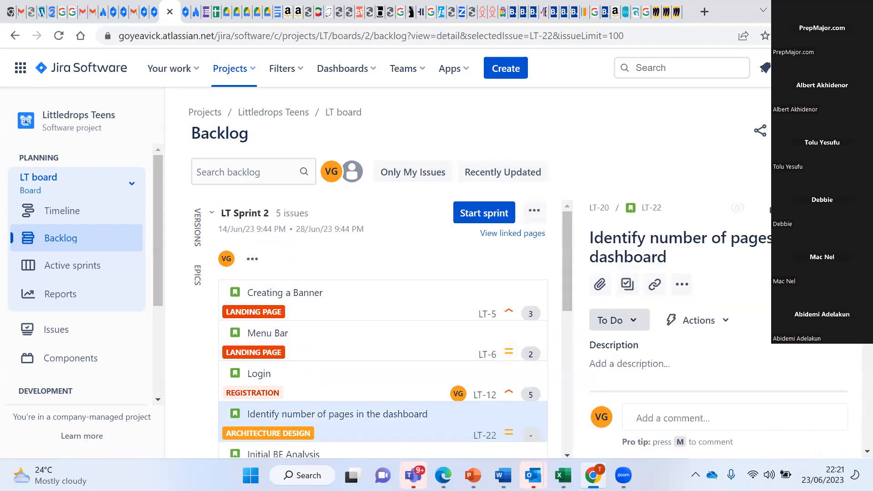
pyautogui.moveTo(868, 232); pyautogui.dragTo(855, 303)
pyautogui.moveTo(868, 337); pyautogui.dragTo(868, 326)
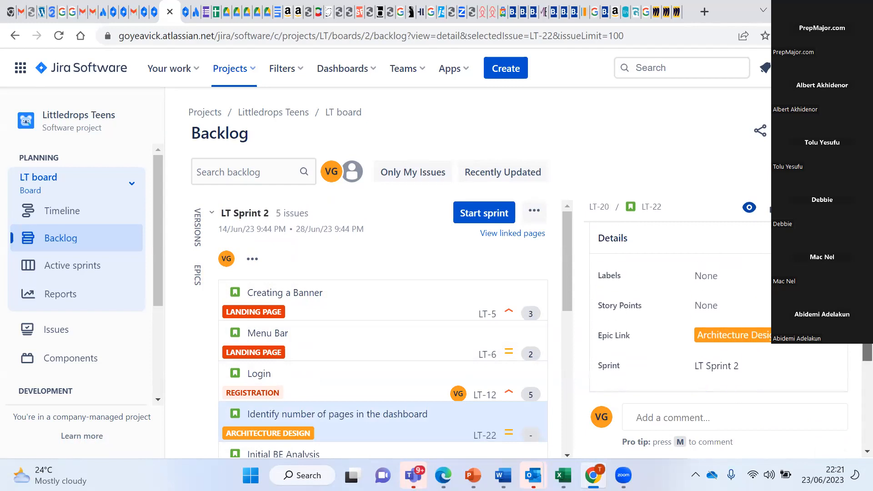
pyautogui.click(704, 306)
pyautogui.write('2')
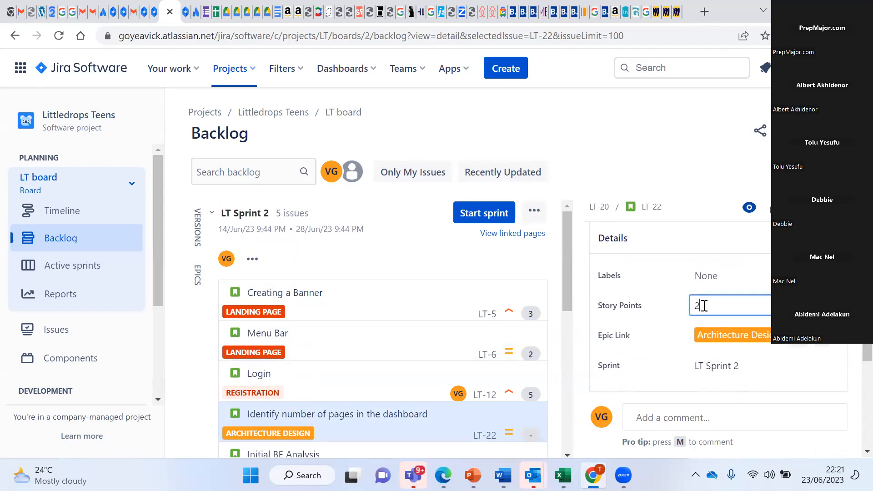
pyautogui.press('Return')
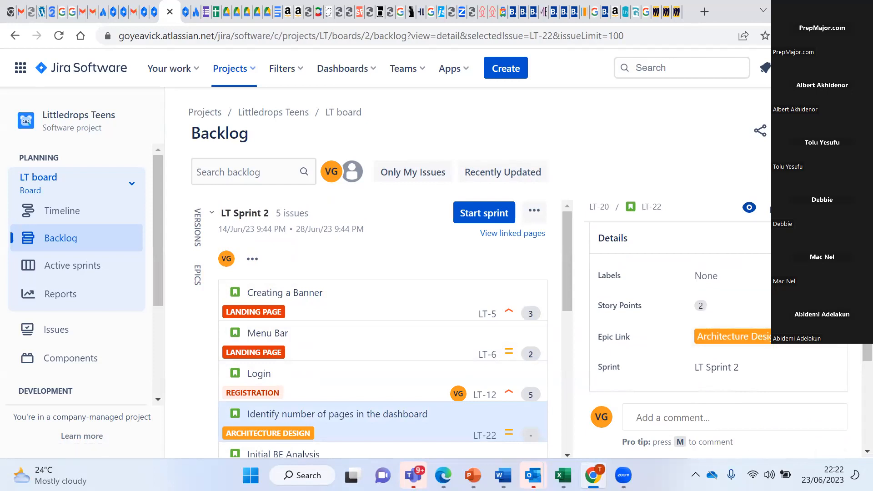
pyautogui.click(839, 207)
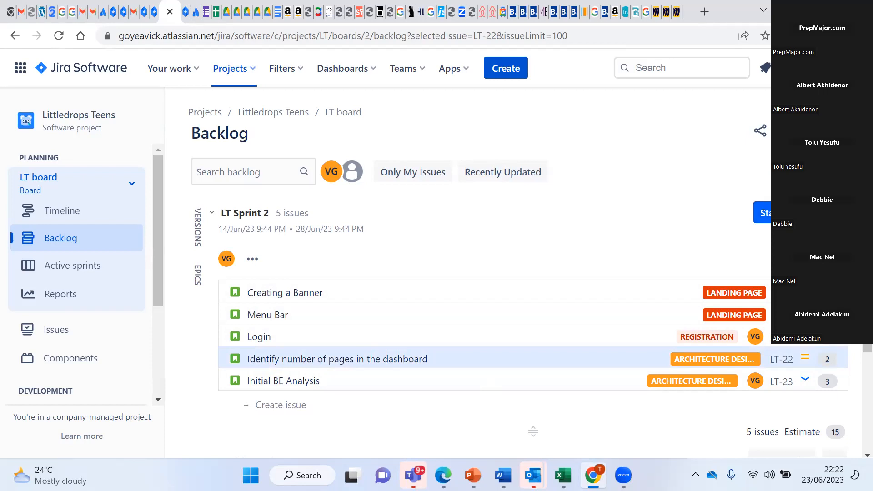
# Start LT Sprint 2 with a 2-week duration, 23 Jun to 7 Jul
pyautogui.click(762, 213)
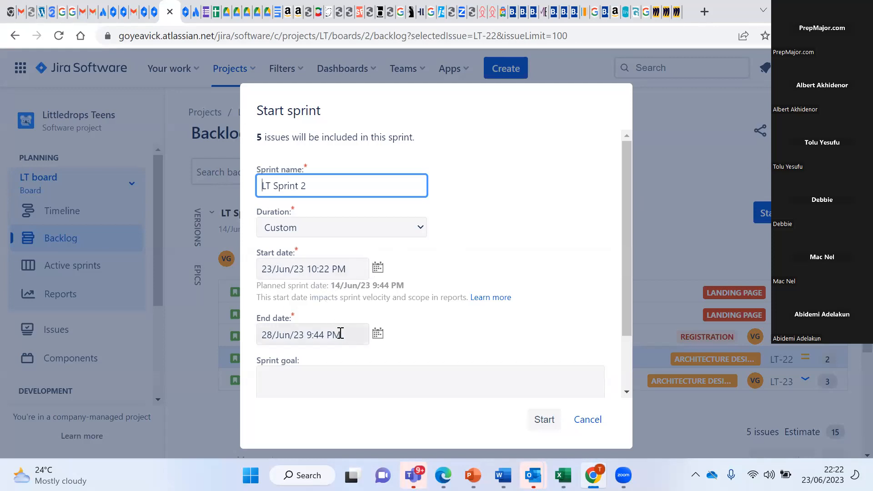
pyautogui.click(419, 228)
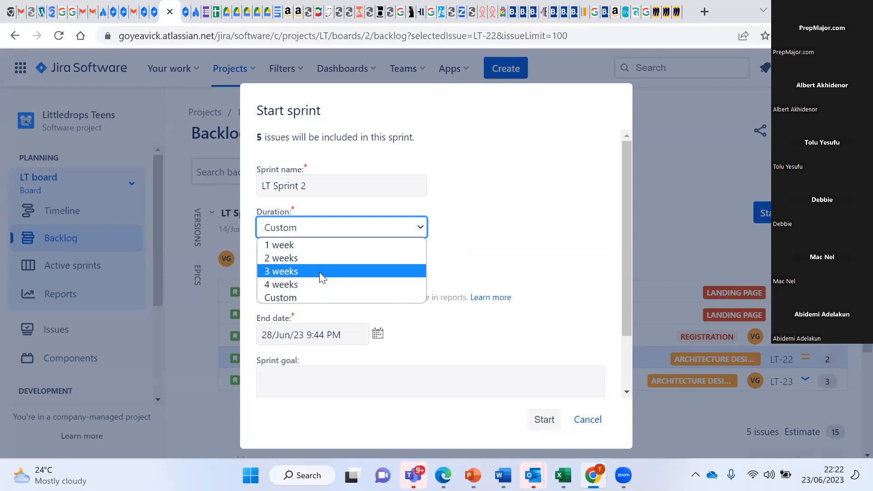
pyautogui.click(291, 258)
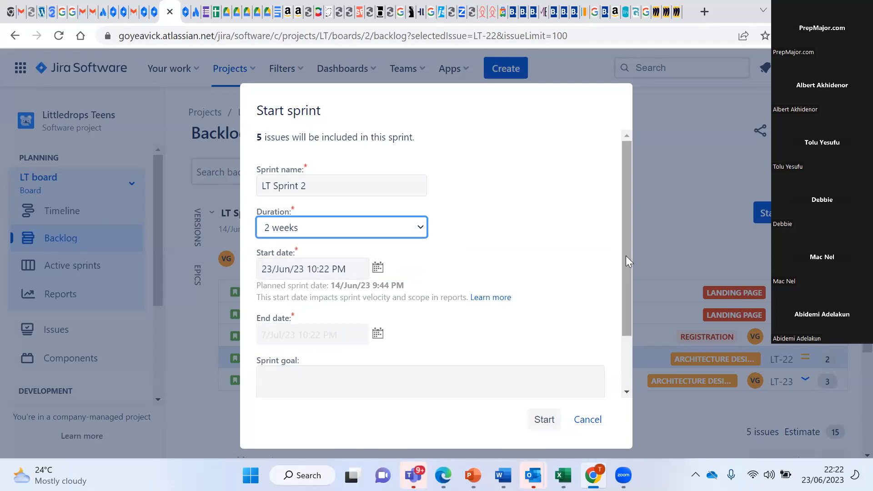
pyautogui.moveTo(626, 256); pyautogui.dragTo(626, 343)
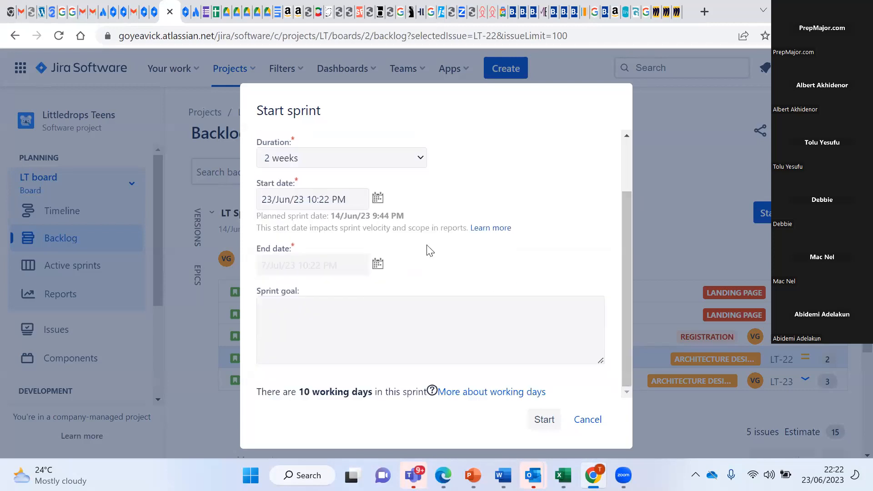
# Enter the sprint goals 'Initial Discovery' and 'Complete Student Registration Process' on two lines
pyautogui.click(310, 318)
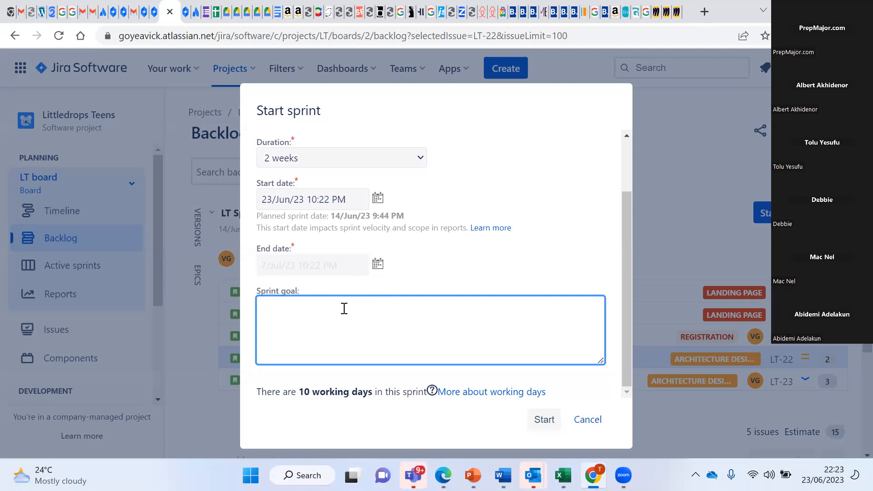
pyautogui.write('Inia')
pyautogui.press('BackSpace')
pyautogui.write('tial Ds')
pyautogui.press('BackSpace')
pyautogui.write('iscovery')
pyautogui.press('Return')
pyautogui.write('H')
pyautogui.press('BackSpace')
pyautogui.write('r')
pyautogui.press('BackSpace')
pyautogui.write('Registration')
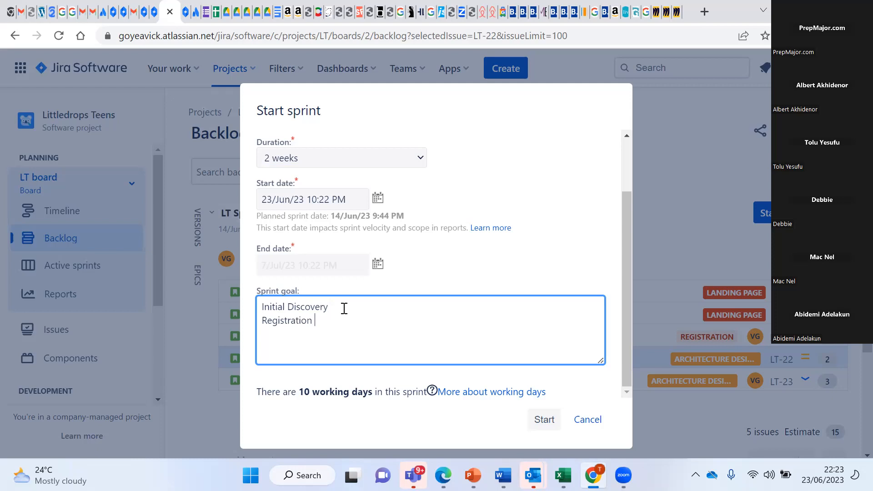
pyautogui.click(264, 321)
pyautogui.write('Complete')
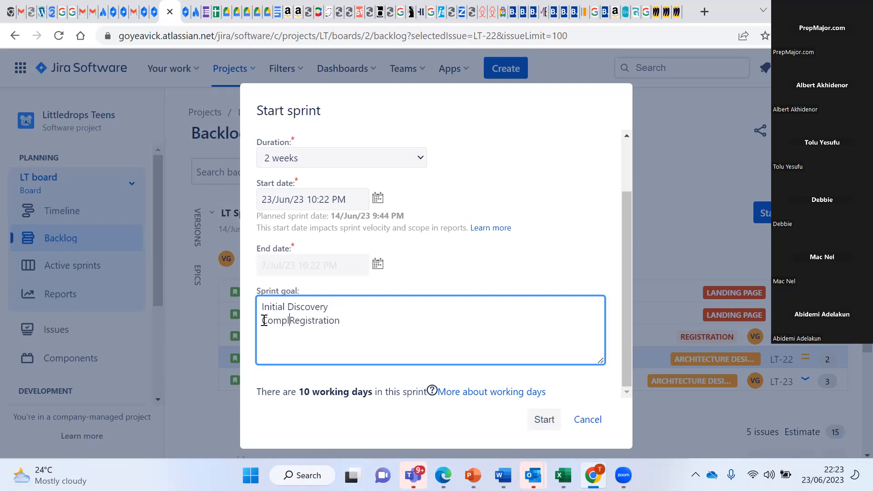
pyautogui.write(' Student Registration ')
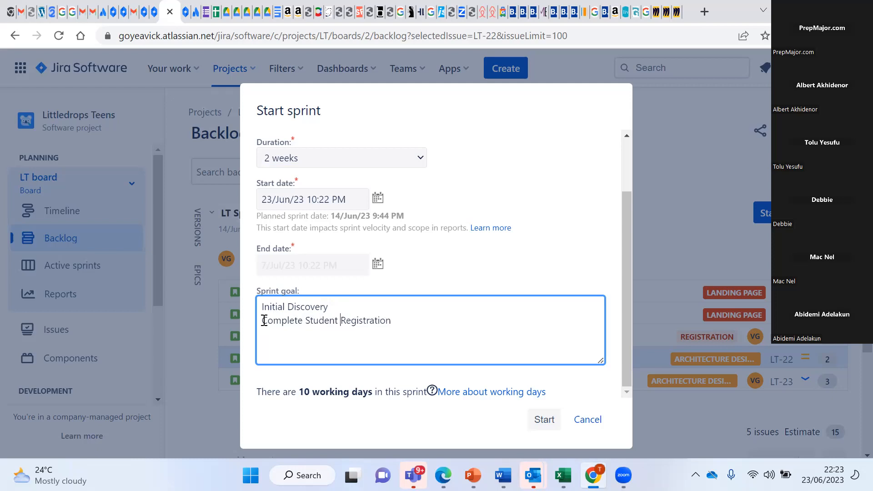
pyautogui.write('Process')
# Number the two goals '1.' and '2.' and start LT Sprint 2
pyautogui.click(260, 307)
pyautogui.write('1.')
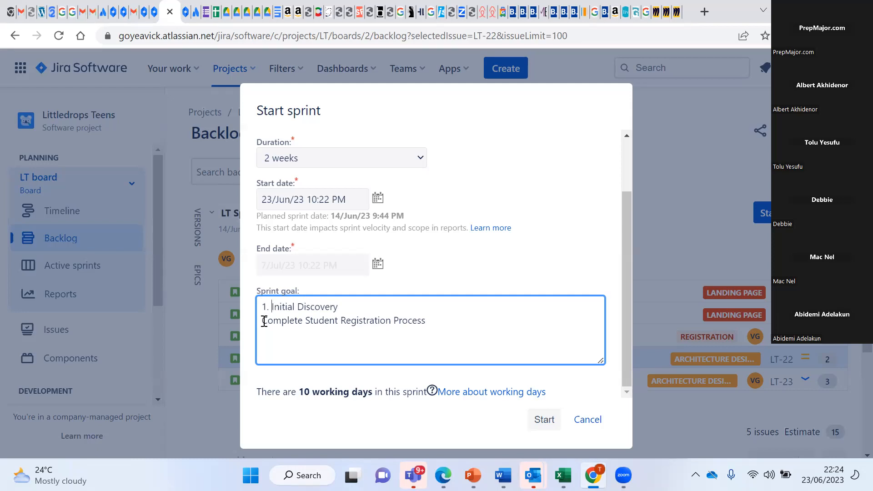
pyautogui.click(264, 320)
pyautogui.write('2.')
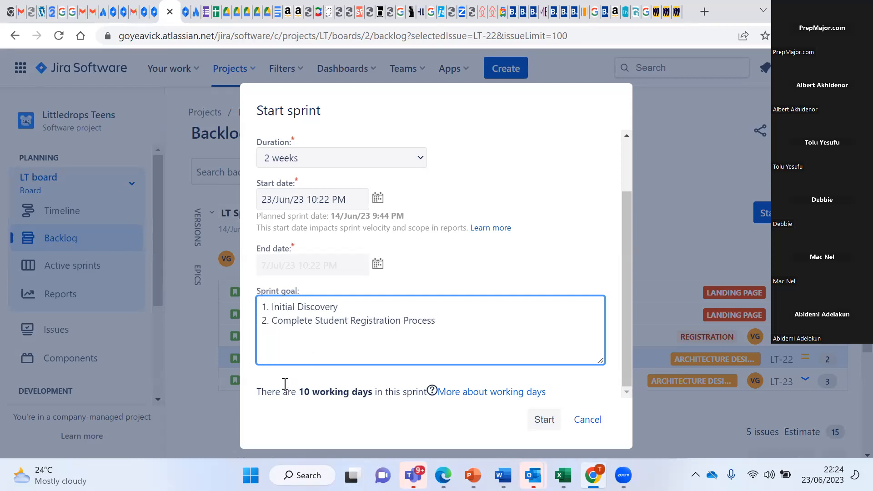
pyautogui.click(545, 420)
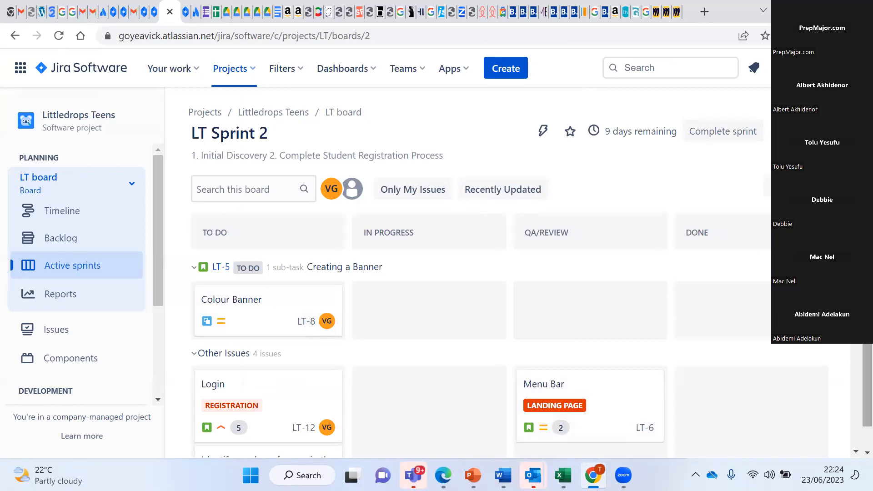
pyautogui.scroll(-2, 482, 341)
pyautogui.scroll(-3, 854, 364)
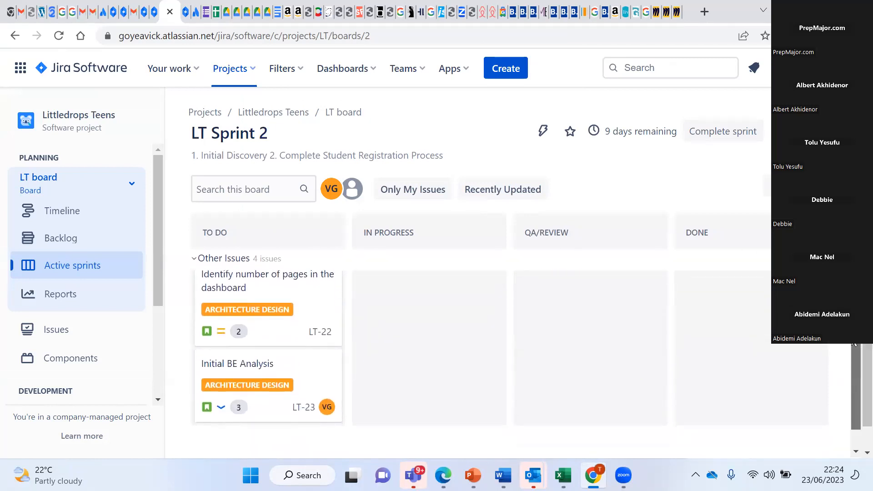
pyautogui.scroll(5, 854, 364)
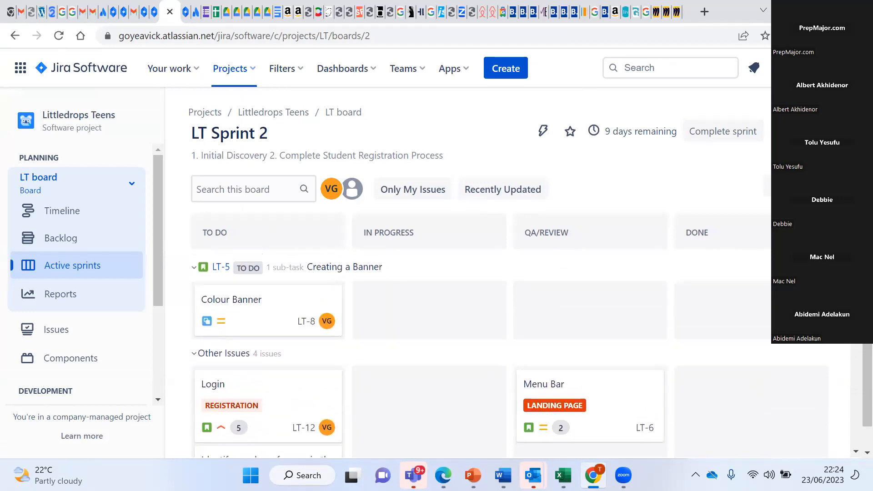
pyautogui.scroll(-5, 855, 359)
pyautogui.scroll(3, 855, 359)
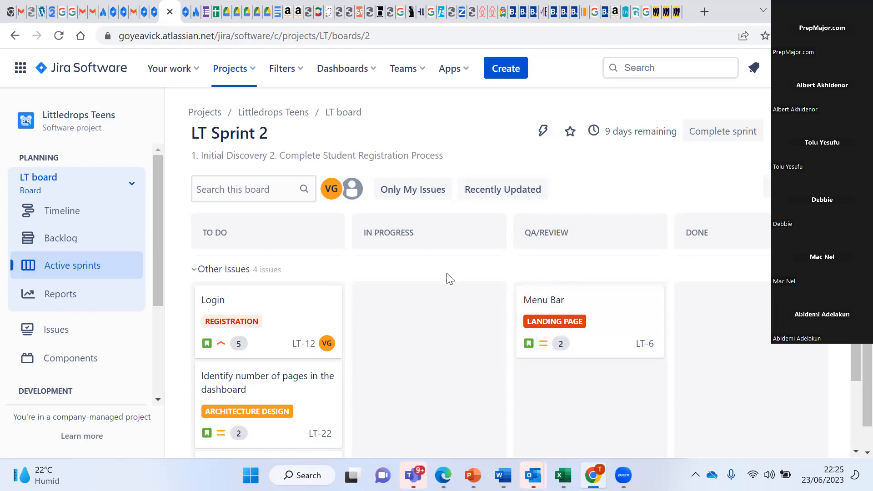
pyautogui.click(622, 307)
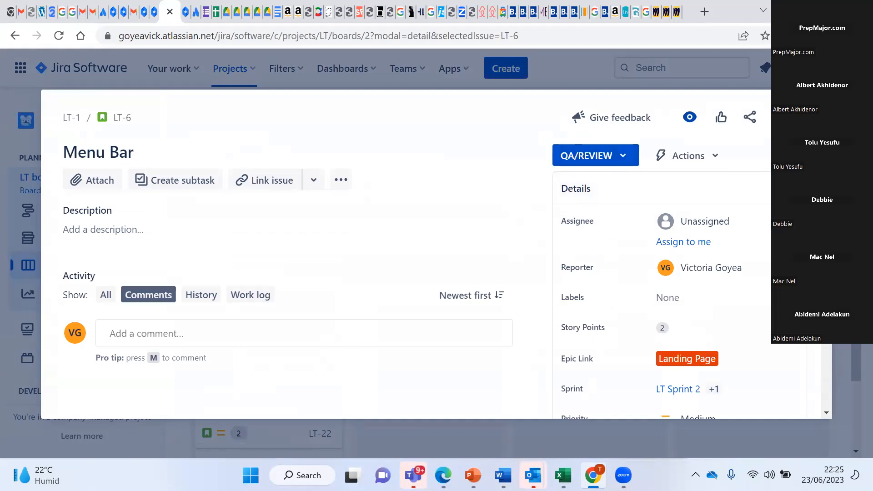
pyautogui.press('Escape')
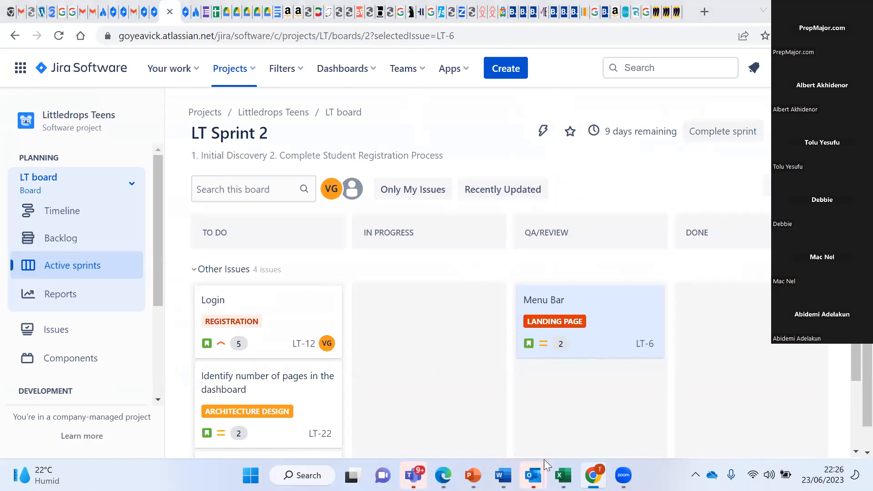
pyautogui.moveTo(473, 475)
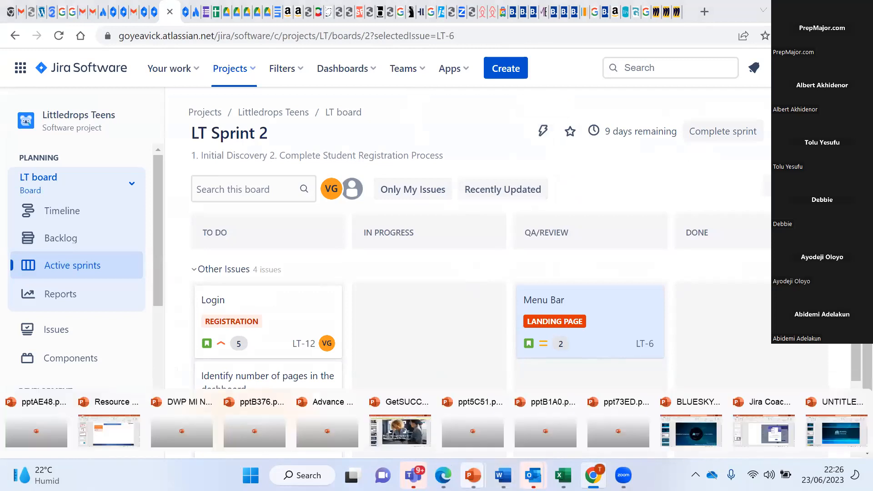
# Bring the untitled PowerPoint presentation forward and select slide 3
pyautogui.click(842, 432)
pyautogui.click(54, 266)
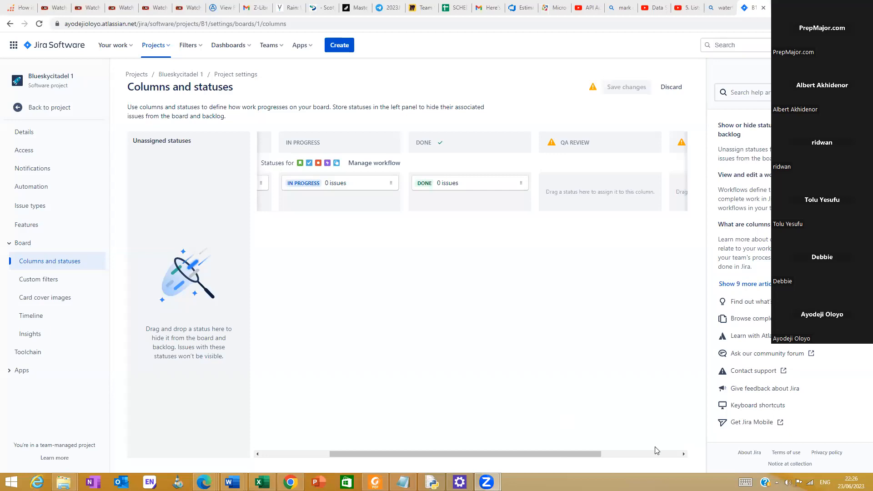
# Reorder the columns so QA REVIEW comes before DONE, keeping Done's status in place
pyautogui.hscroll(3, 591, 191)
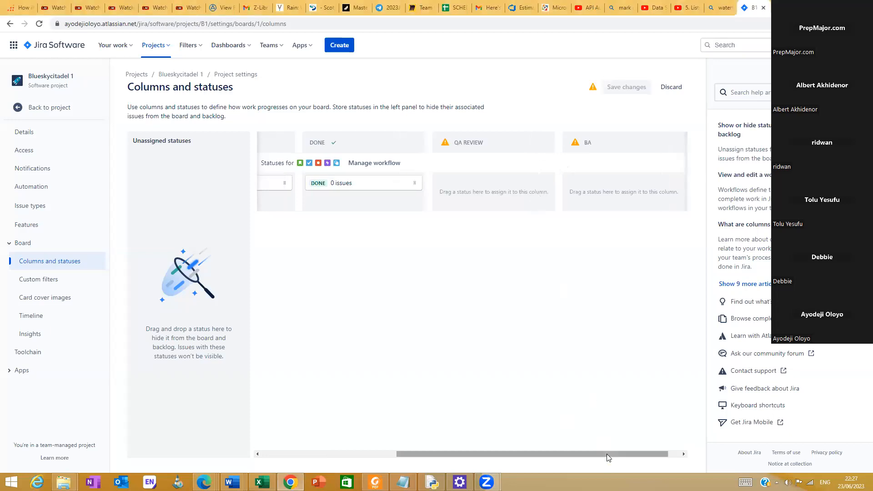
pyautogui.moveTo(607, 458); pyautogui.dragTo(637, 457)
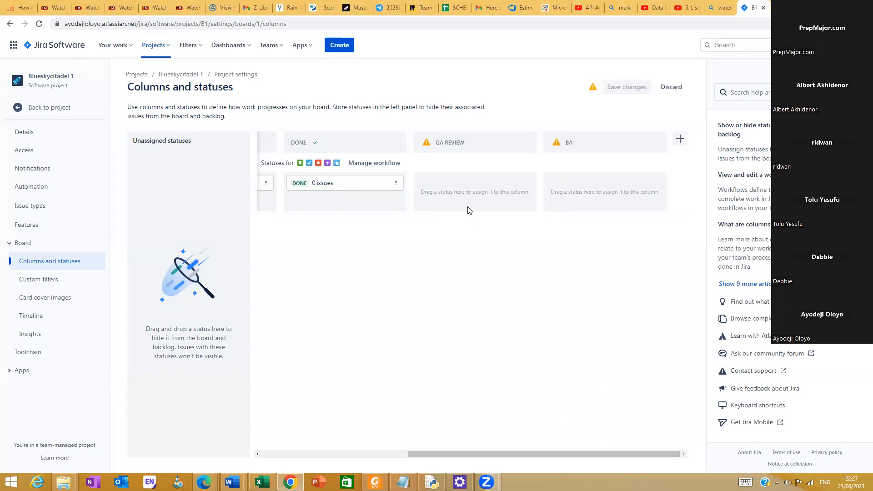
pyautogui.moveTo(370, 186); pyautogui.dragTo(462, 195)
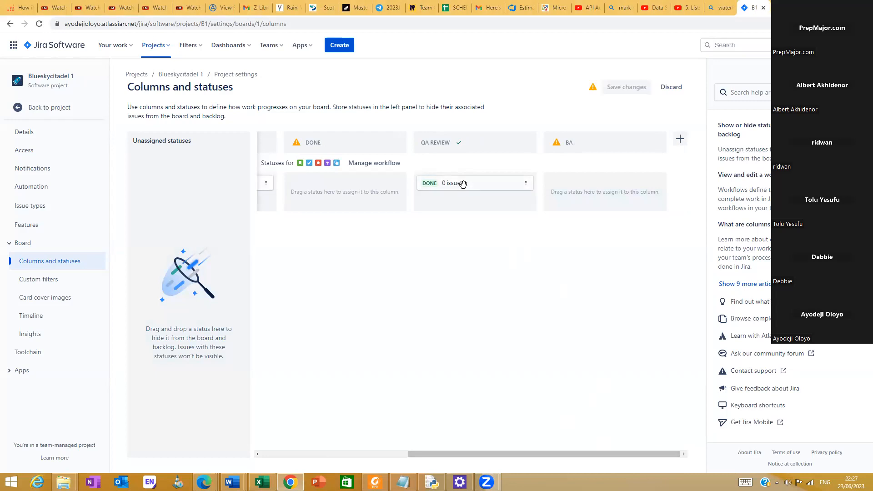
pyautogui.moveTo(377, 192); pyautogui.dragTo(376, 187)
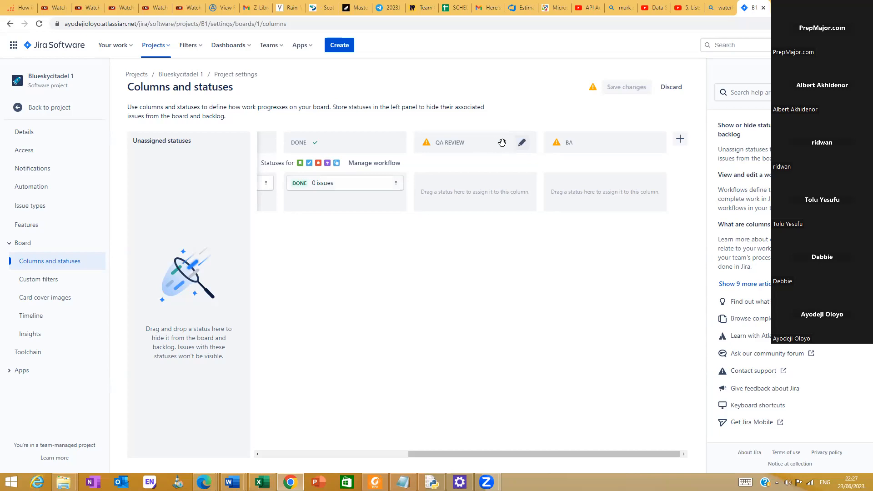
pyautogui.moveTo(502, 143); pyautogui.dragTo(382, 146)
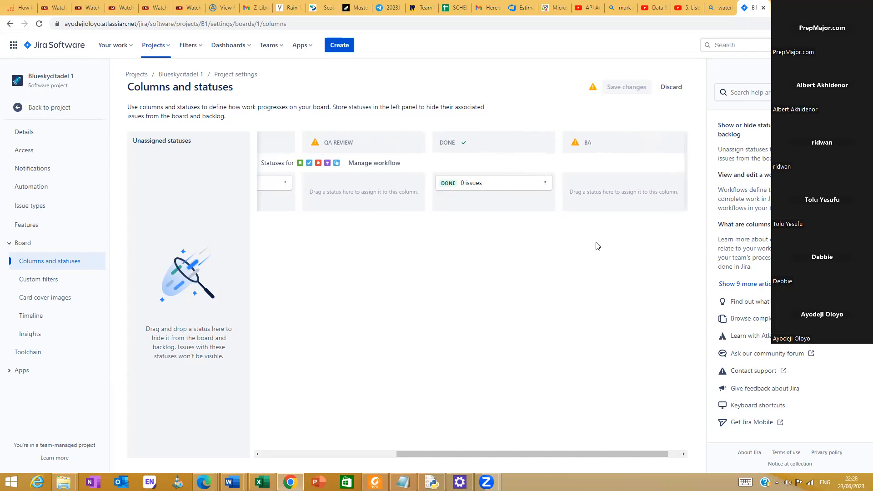
pyautogui.click(859, 71)
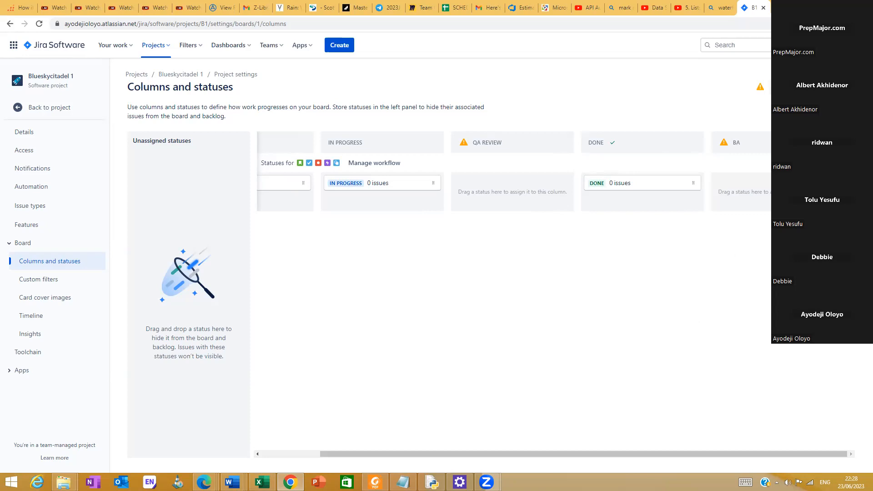
# Leave the Columns and statuses page, discarding the unsaved column changes
pyautogui.click(794, 86)
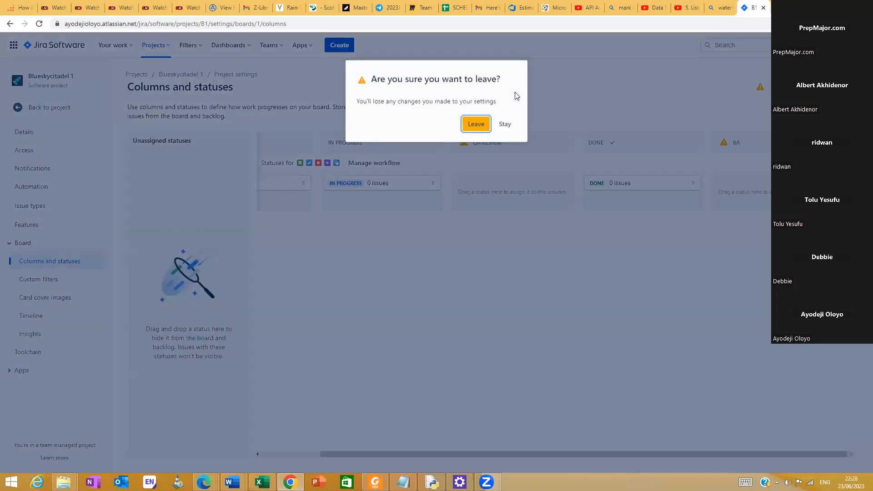
pyautogui.click(478, 124)
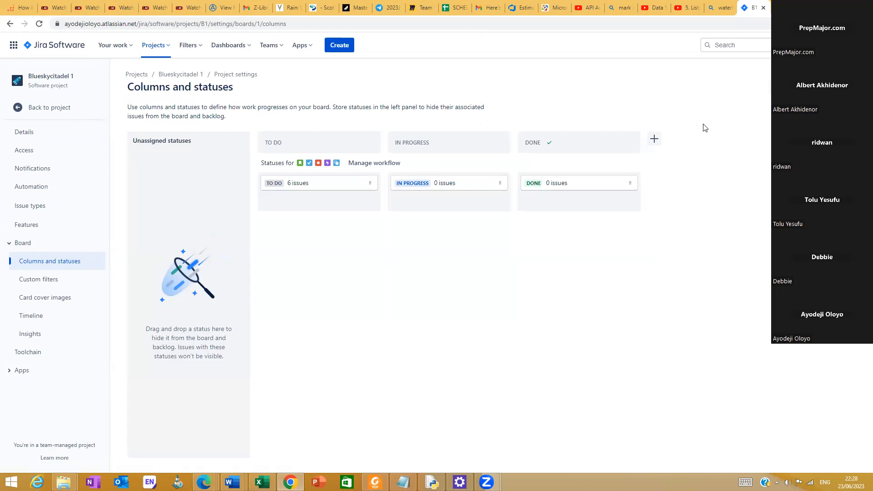
# Add a 'QA review' column before DONE and map the In Progress status into it
pyautogui.click(654, 139)
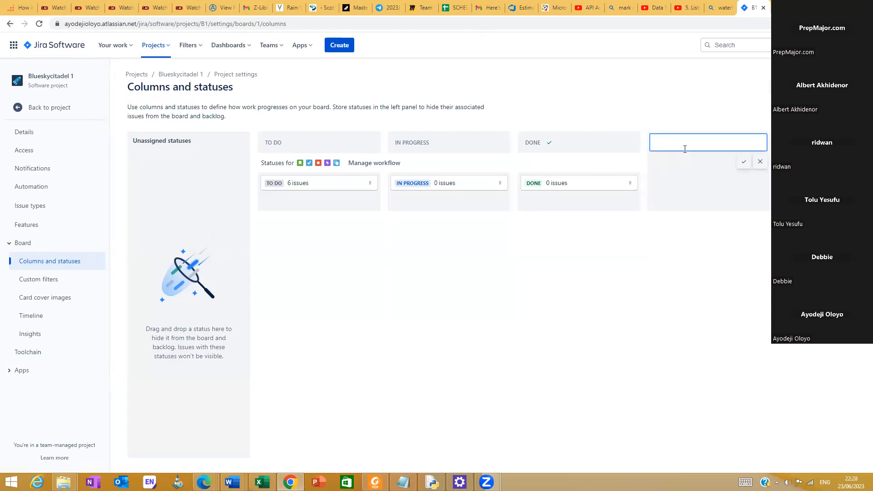
pyautogui.write('QA review')
pyautogui.click(745, 166)
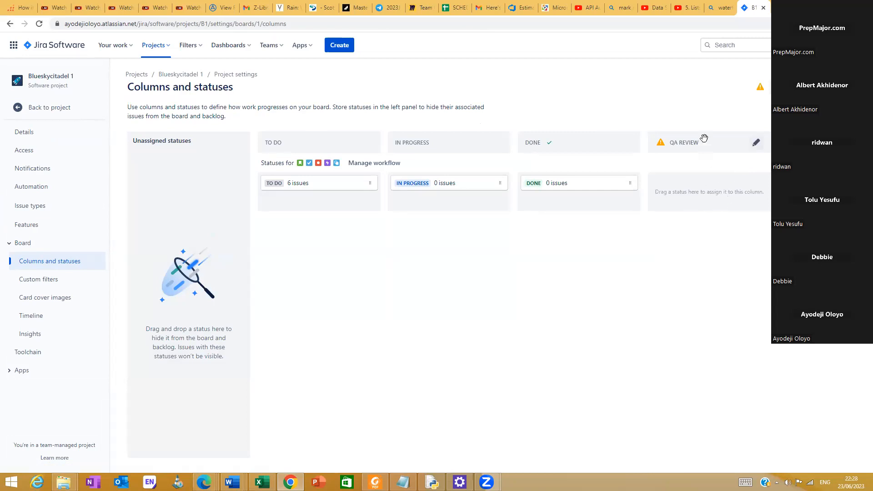
pyautogui.moveTo(704, 137); pyautogui.dragTo(549, 142)
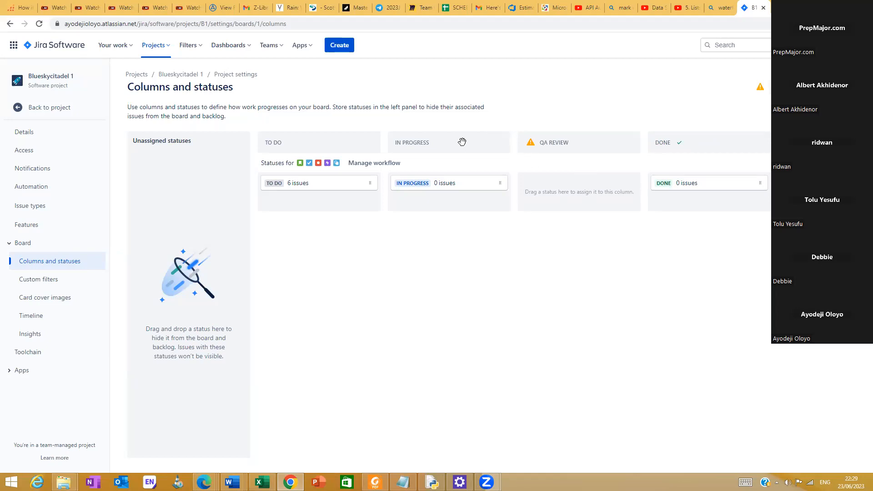
pyautogui.moveTo(497, 141); pyautogui.dragTo(473, 141)
pyautogui.moveTo(446, 182); pyautogui.dragTo(523, 187)
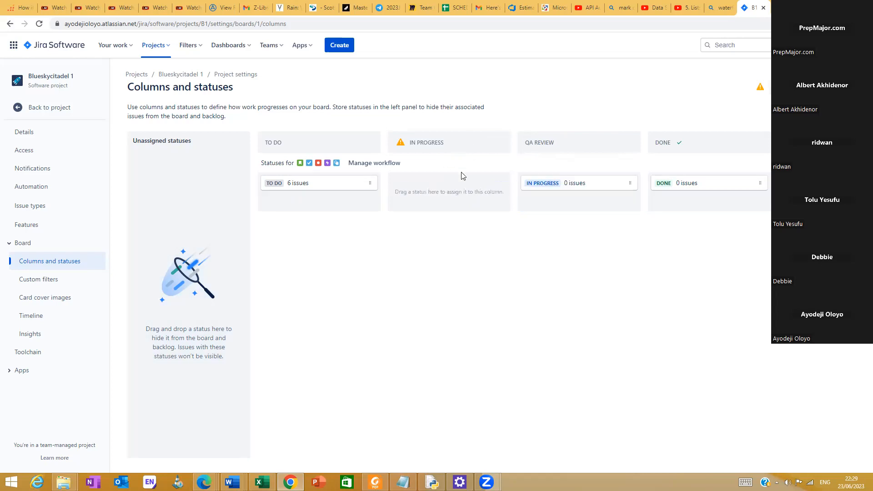